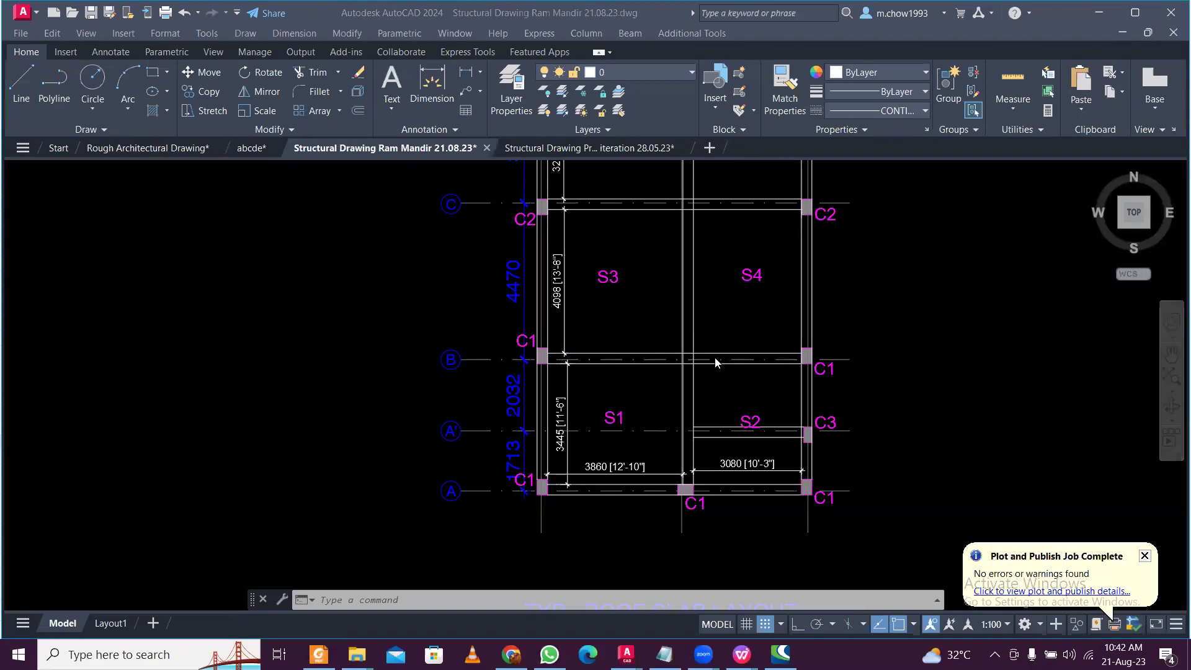
Examine the S1 and S2 slab panels between grids A and B, including their span dimensions and surrounding columns.
{"action": "scroll", "coordinate": [912, 317], "scroll_direction": "up", "scroll_amount": 2}
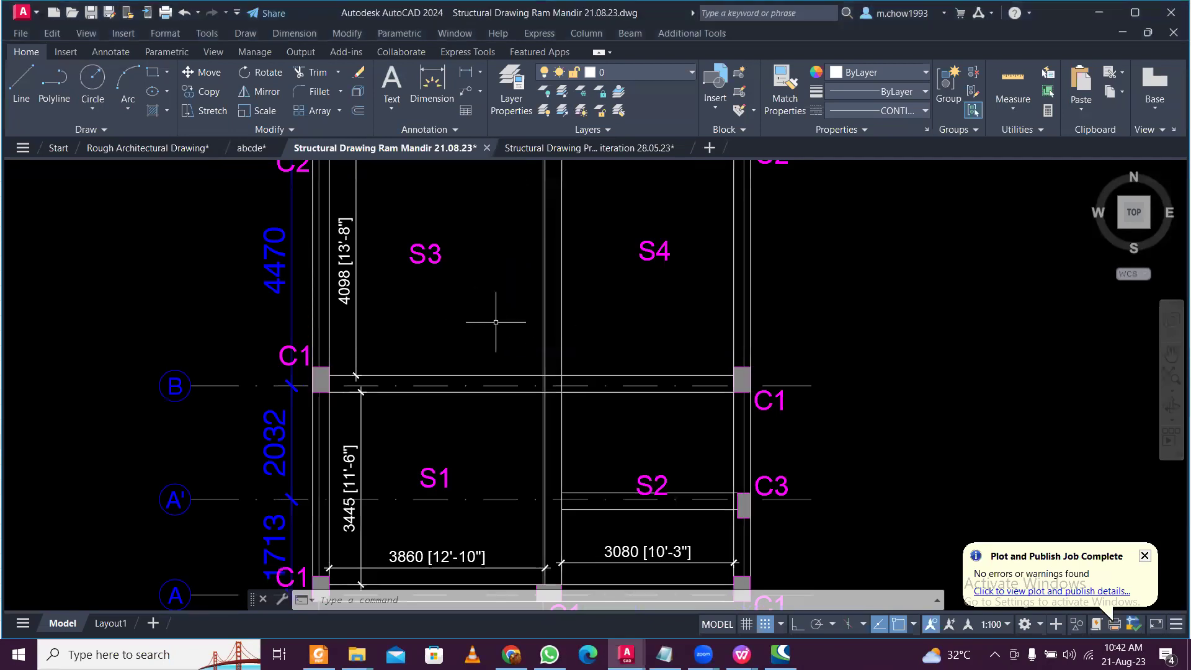
{"action": "mouse_move", "coordinate": [617, 346]}
{"action": "middle_mouse_down"}
{"action": "mouse_move", "coordinate": [617, 301]}
{"action": "mouse_move", "coordinate": [626, 402]}
{"action": "mouse_move", "coordinate": [633, 328]}
{"action": "middle_mouse_up"}
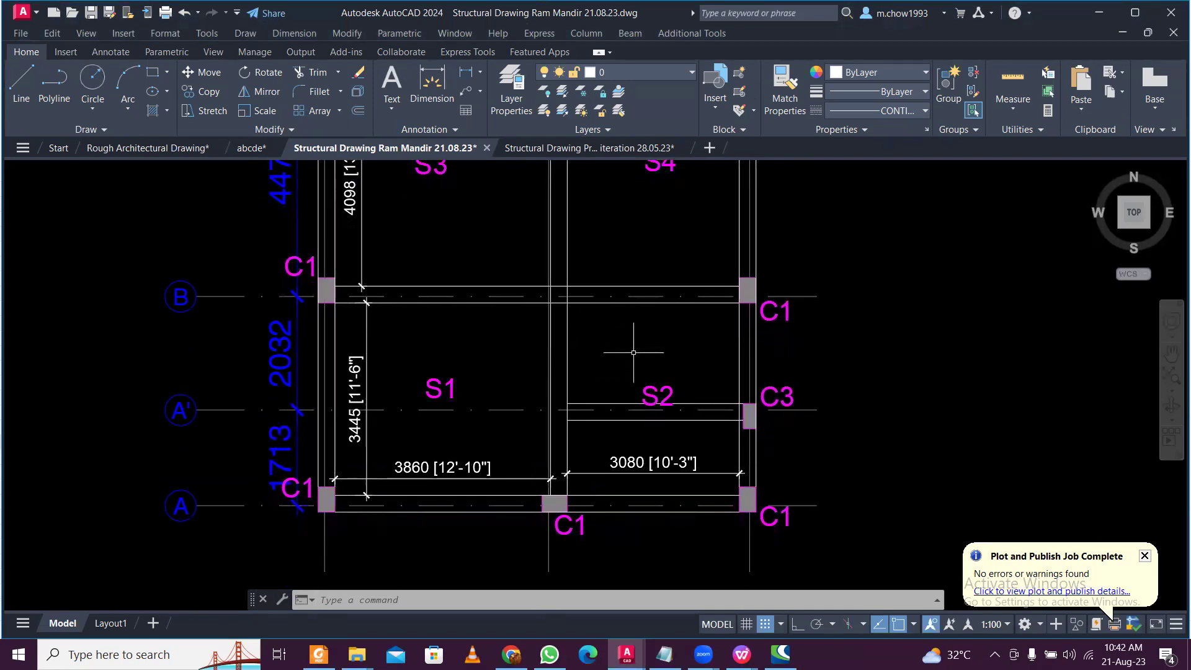
{"action": "mouse_move", "coordinate": [656, 367]}
{"action": "middle_mouse_down"}
{"action": "mouse_move", "coordinate": [708, 366]}
{"action": "mouse_move", "coordinate": [712, 341]}
{"action": "mouse_move", "coordinate": [676, 396]}
{"action": "mouse_move", "coordinate": [690, 377]}
{"action": "mouse_move", "coordinate": [728, 429]}
{"action": "mouse_move", "coordinate": [749, 385]}
{"action": "mouse_move", "coordinate": [781, 379]}
{"action": "middle_mouse_up"}
{"action": "mouse_move", "coordinate": [698, 428]}
{"action": "middle_mouse_down"}
{"action": "mouse_move", "coordinate": [754, 415]}
{"action": "mouse_move", "coordinate": [708, 444]}
{"action": "mouse_move", "coordinate": [727, 413]}
{"action": "middle_mouse_up"}
{"action": "scroll", "coordinate": [605, 430], "scroll_direction": "up", "scroll_amount": 1}
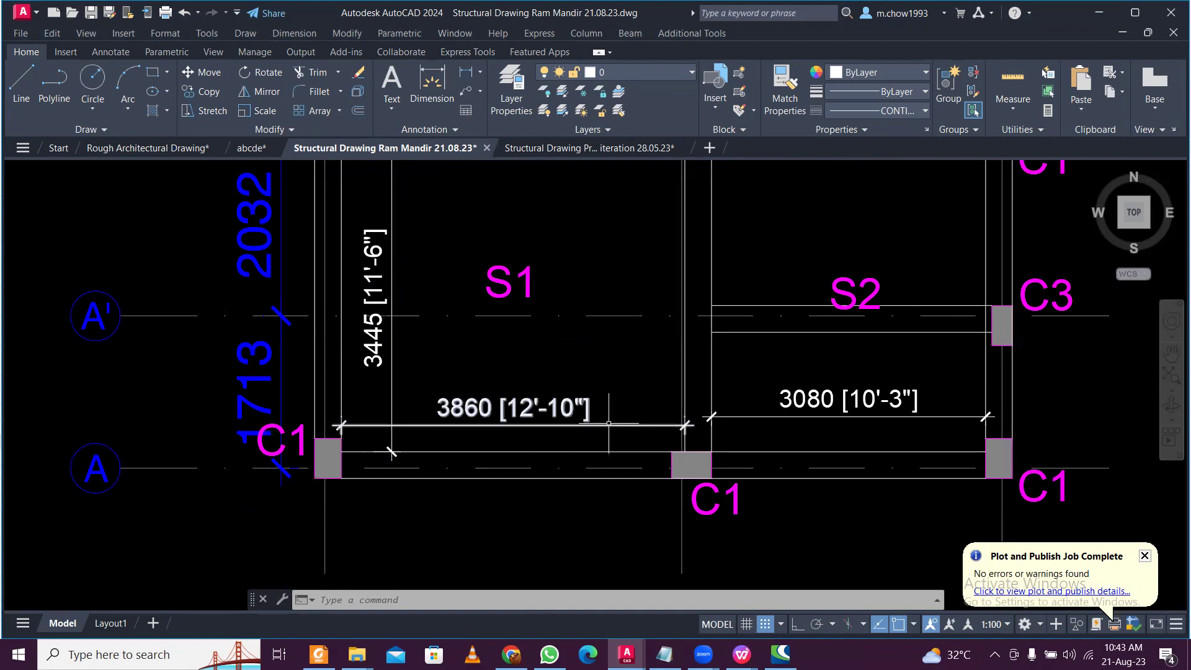
{"action": "scroll", "coordinate": [609, 423], "scroll_direction": "down", "scroll_amount": 1}
{"action": "mouse_move", "coordinate": [646, 409]}
{"action": "middle_mouse_down"}
{"action": "mouse_move", "coordinate": [635, 430]}
{"action": "mouse_move", "coordinate": [578, 427]}
{"action": "middle_mouse_up"}
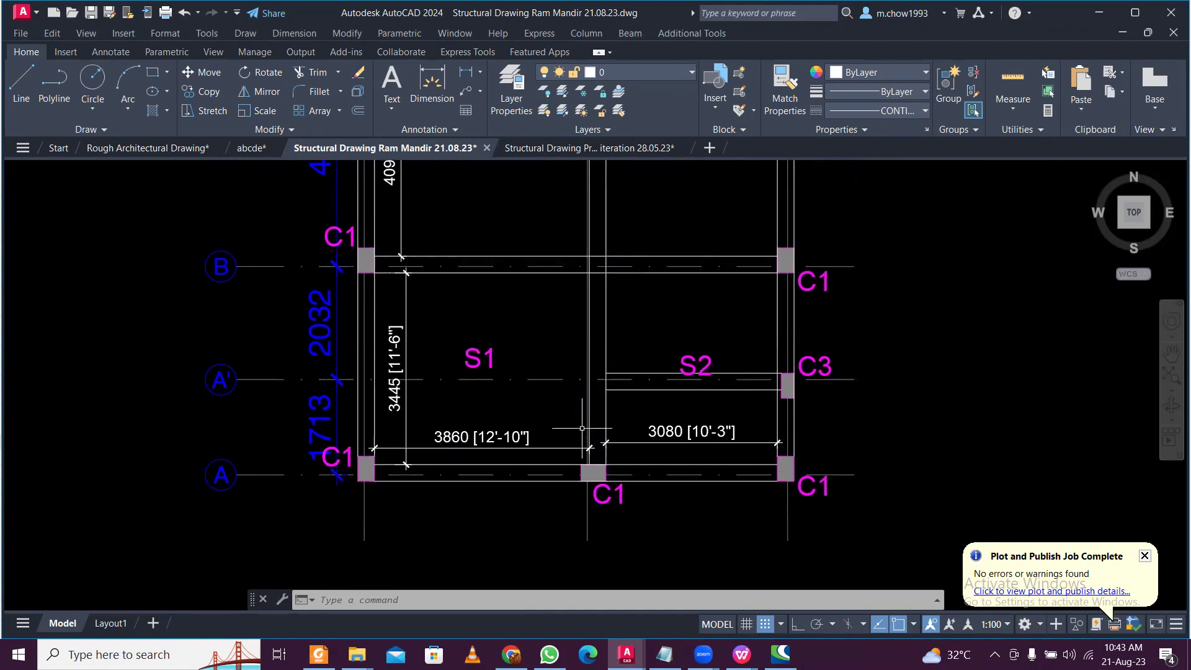
{"action": "mouse_move", "coordinate": [586, 350]}
{"action": "middle_mouse_down"}
{"action": "mouse_move", "coordinate": [585, 384]}
{"action": "mouse_move", "coordinate": [566, 337]}
{"action": "mouse_move", "coordinate": [550, 340]}
{"action": "mouse_move", "coordinate": [545, 304]}
{"action": "mouse_move", "coordinate": [527, 349]}
{"action": "mouse_move", "coordinate": [473, 231]}
{"action": "mouse_move", "coordinate": [434, 298]}
{"action": "mouse_move", "coordinate": [434, 415]}
{"action": "mouse_move", "coordinate": [463, 444]}
{"action": "mouse_move", "coordinate": [499, 266]}
{"action": "mouse_move", "coordinate": [444, 426]}
{"action": "mouse_move", "coordinate": [507, 277]}
{"action": "mouse_move", "coordinate": [515, 190]}
{"action": "middle_mouse_up"}
{"action": "scroll", "coordinate": [506, 240], "scroll_direction": "up", "scroll_amount": 2}
{"action": "scroll", "coordinate": [507, 244], "scroll_direction": "down", "scroll_amount": 2}
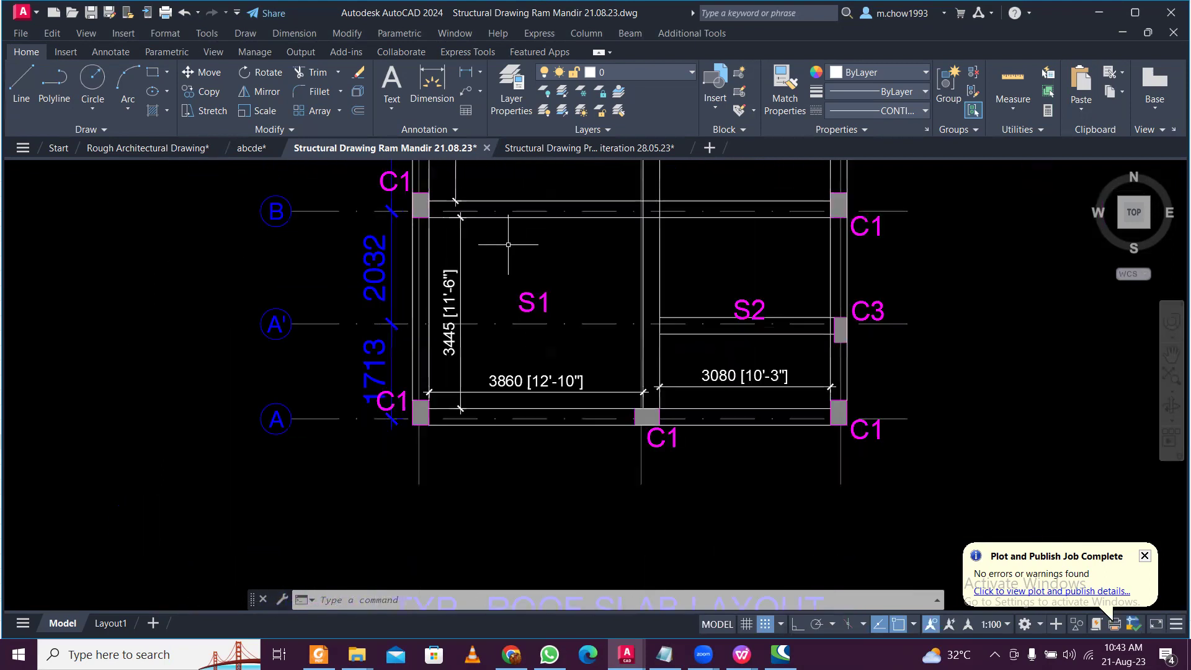
Switch to the Slab Design Results workbook in WPS Office and review the longer and shorter spans of slabs s1 to s10.
{"action": "left_click", "coordinate": [741, 655]}
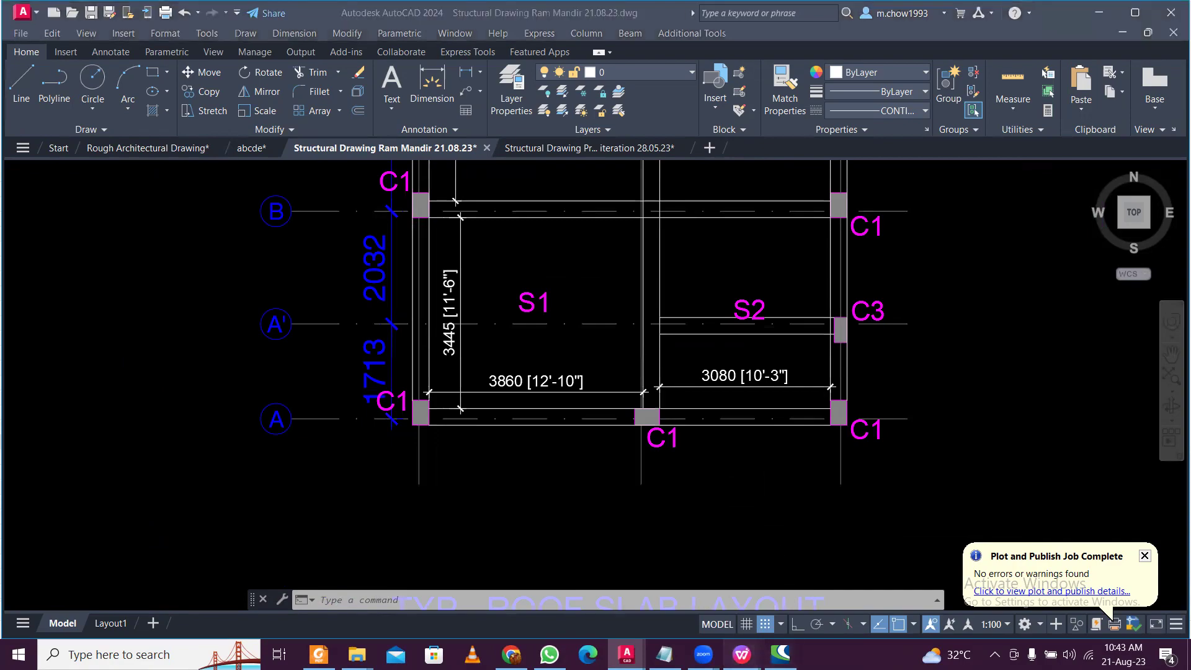
{"action": "left_click", "coordinate": [809, 586]}
{"action": "left_click", "coordinate": [204, 308]}
{"action": "left_click", "coordinate": [127, 233]}
{"action": "left_click", "coordinate": [121, 217]}
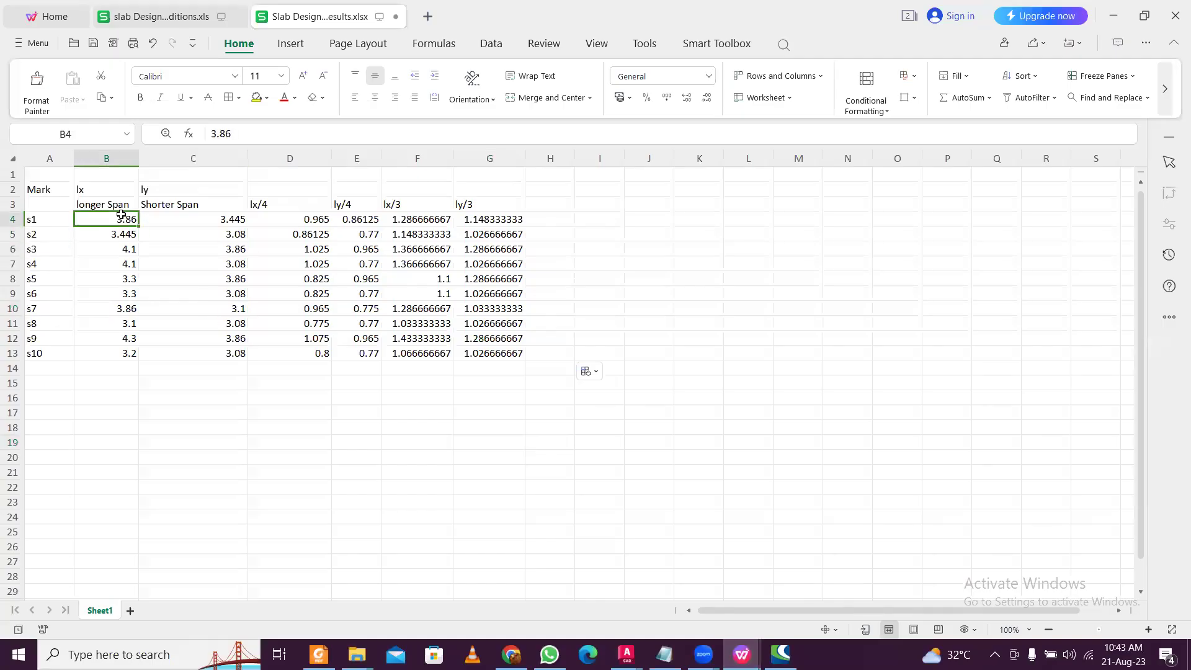
{"action": "left_click", "coordinate": [52, 230]}
{"action": "left_click_drag", "start_coordinate": [123, 230], "coordinate": [175, 340]}
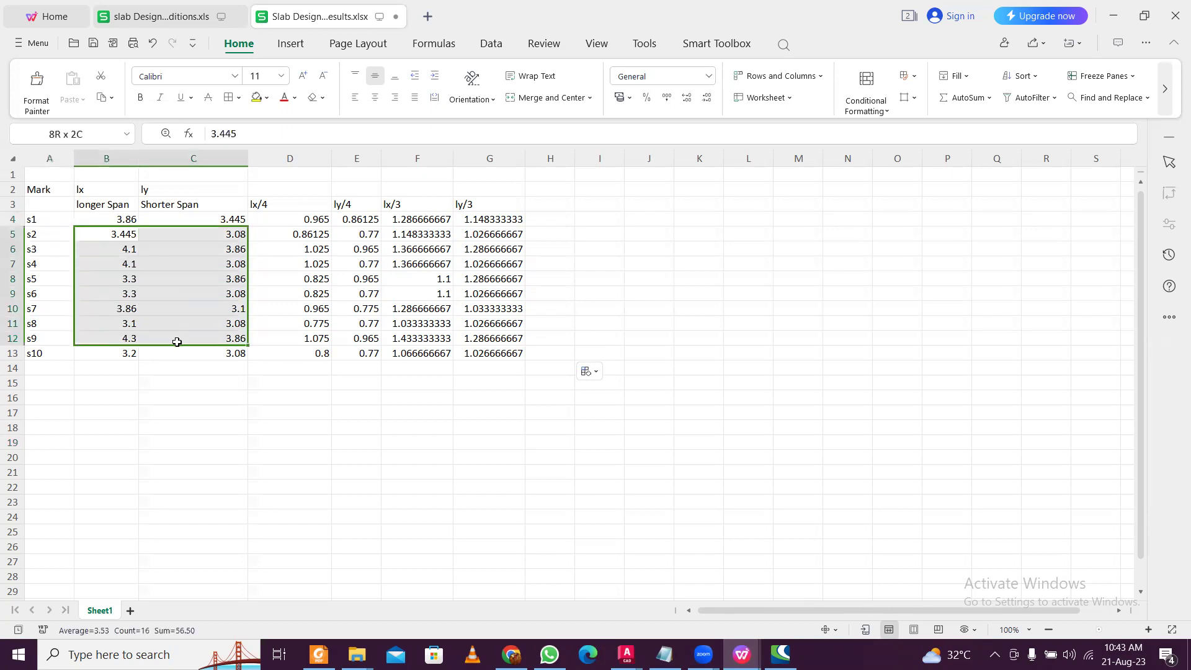
{"action": "left_click", "coordinate": [204, 352]}
Check the lx/4 and ly/4 cells for slab s1.
{"action": "left_click", "coordinate": [268, 312]}
{"action": "left_click", "coordinate": [296, 233]}
{"action": "left_click", "coordinate": [296, 223]}
{"action": "left_click", "coordinate": [361, 221]}
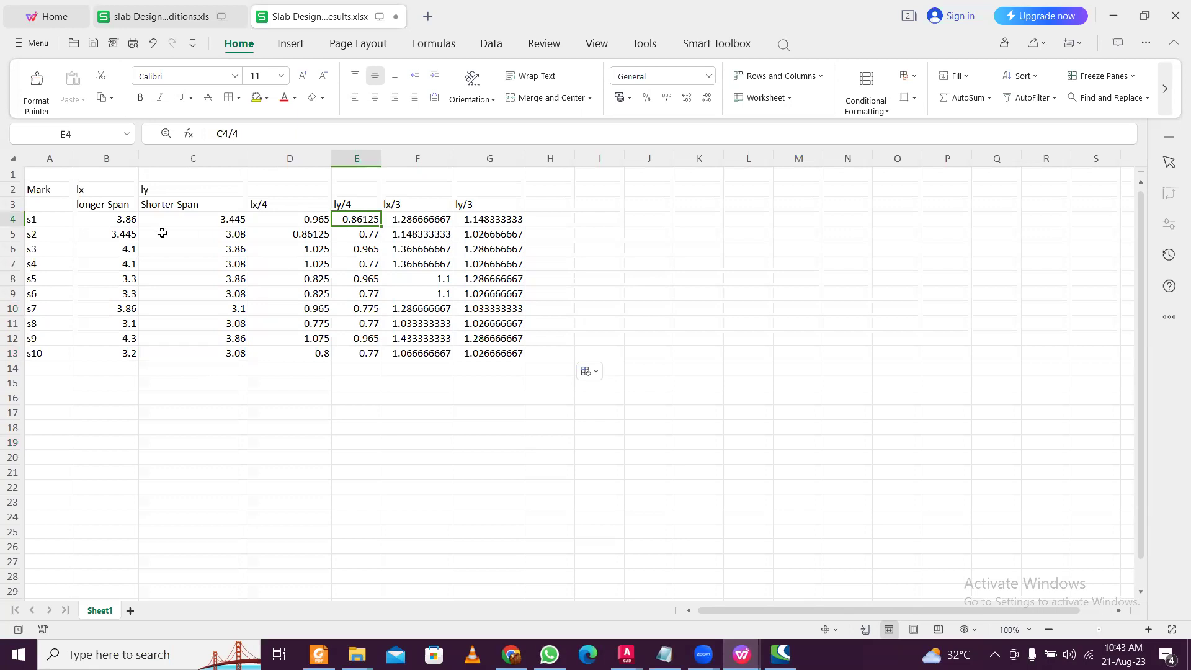
{"action": "left_click", "coordinate": [304, 233]}
{"action": "left_click", "coordinate": [309, 220]}
{"action": "left_click", "coordinate": [348, 221]}
Switch to the Structural Drawing Project 4 drawing in AutoCAD and examine the A and B bar layout in the slab panels between grids 6 and 8.
{"action": "mouse_move", "coordinate": [627, 654]}
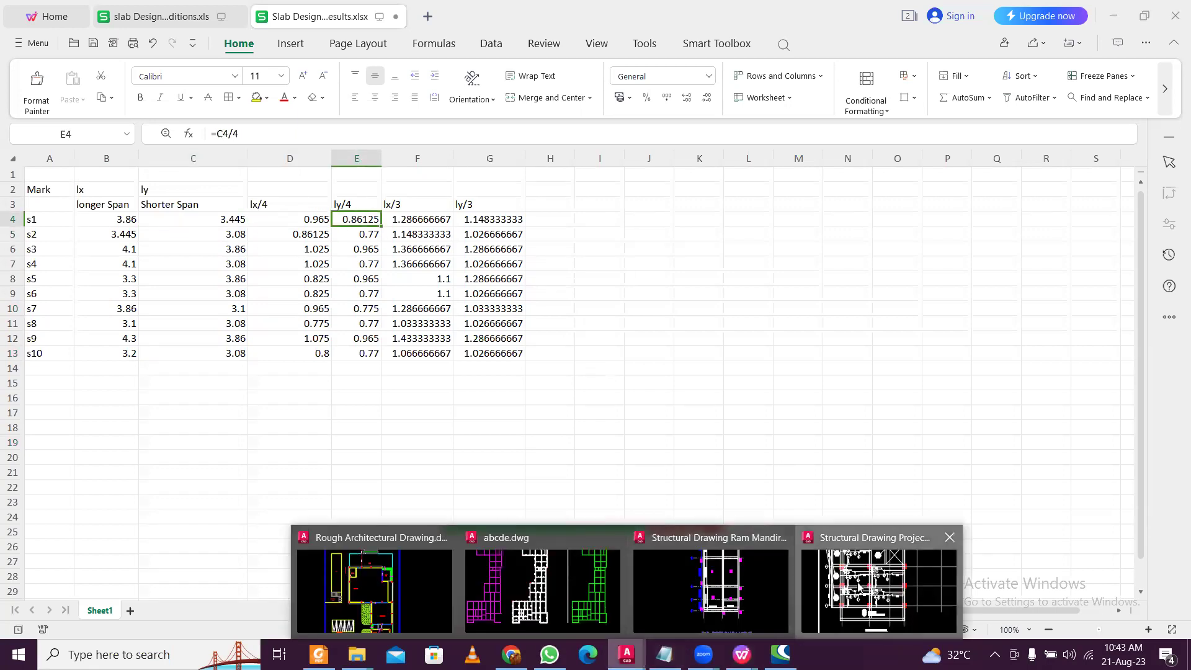
{"action": "left_click", "coordinate": [859, 586]}
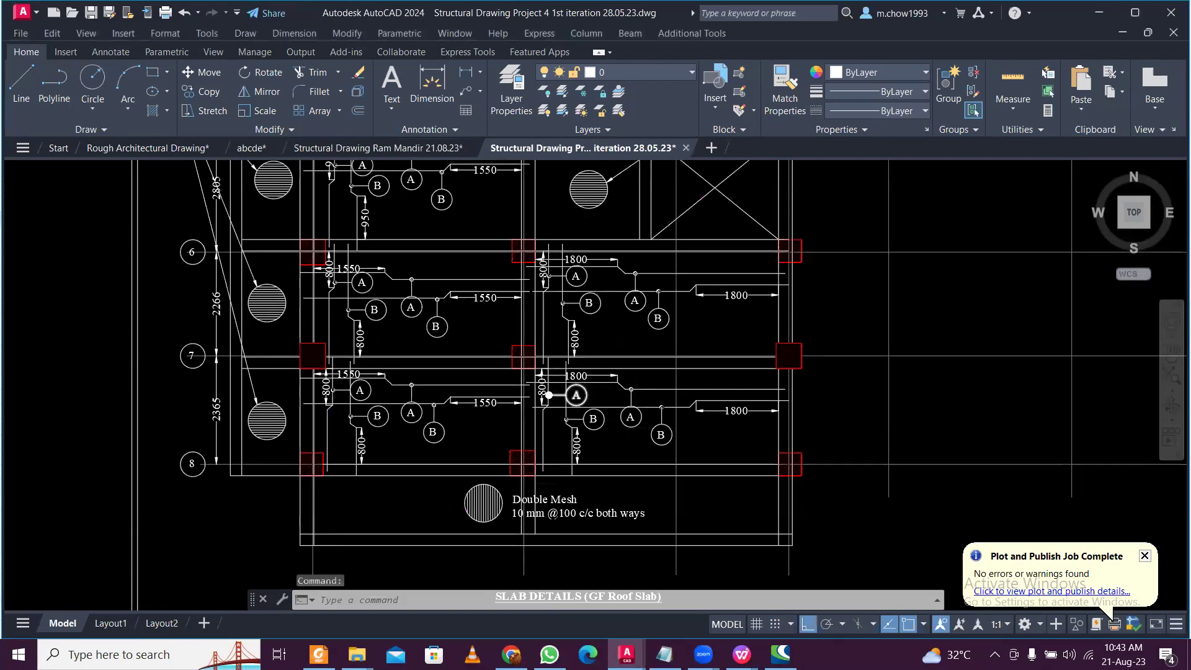
{"action": "scroll", "coordinate": [577, 391], "scroll_direction": "up", "scroll_amount": 4}
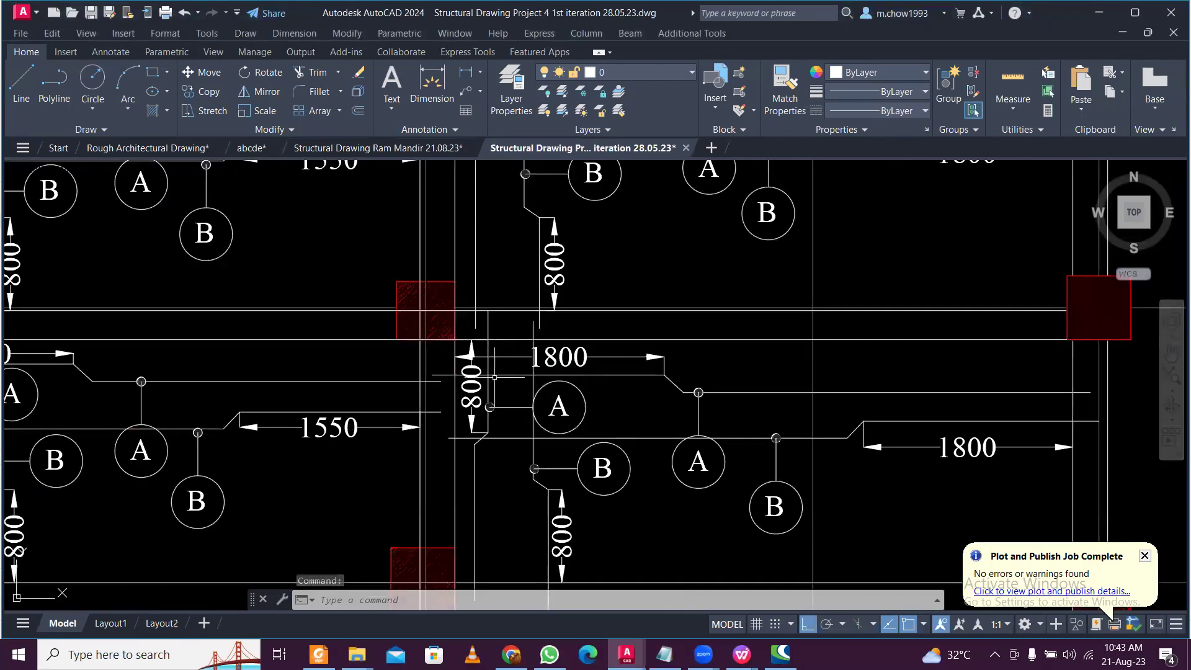
{"action": "scroll", "coordinate": [666, 377], "scroll_direction": "down", "scroll_amount": 2}
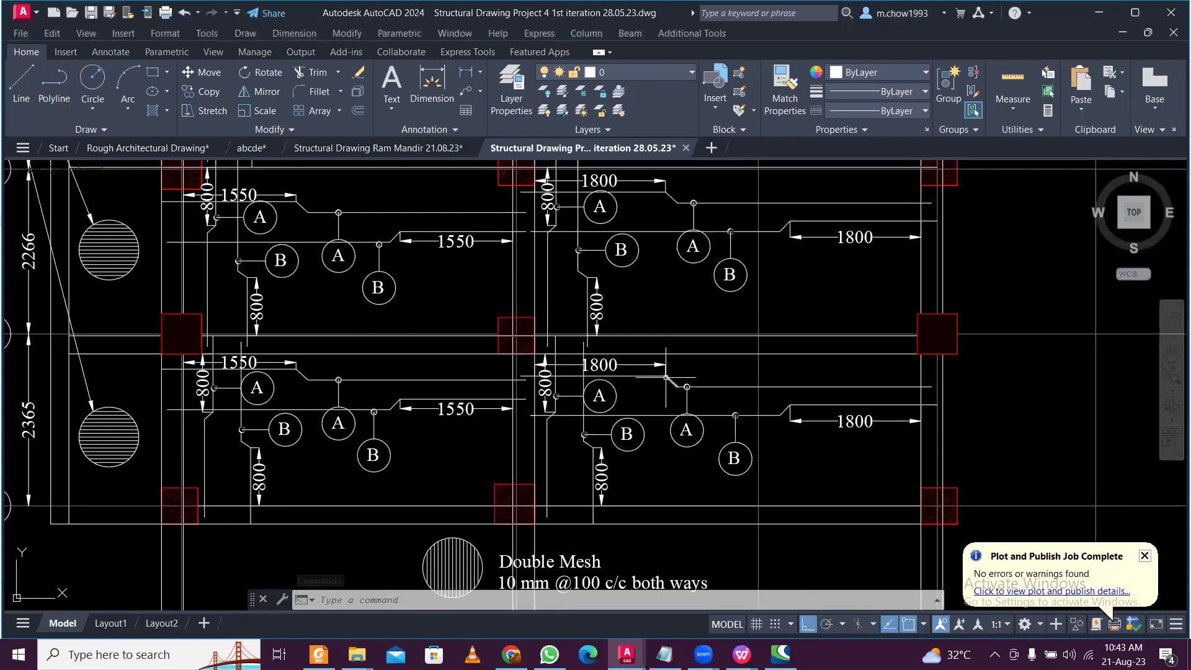
{"action": "scroll", "coordinate": [703, 384], "scroll_direction": "down", "scroll_amount": 1}
{"action": "scroll", "coordinate": [873, 378], "scroll_direction": "up", "scroll_amount": 1}
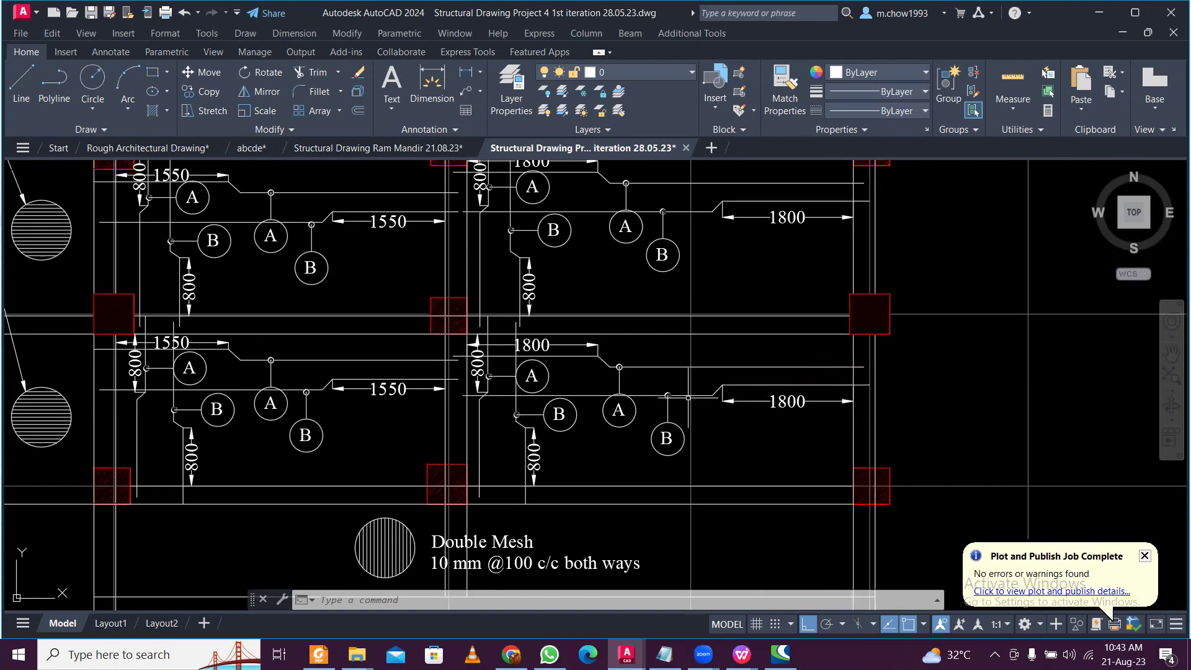
{"action": "middle_click_drag", "start_coordinate": [532, 376], "coordinate": [616, 406]}
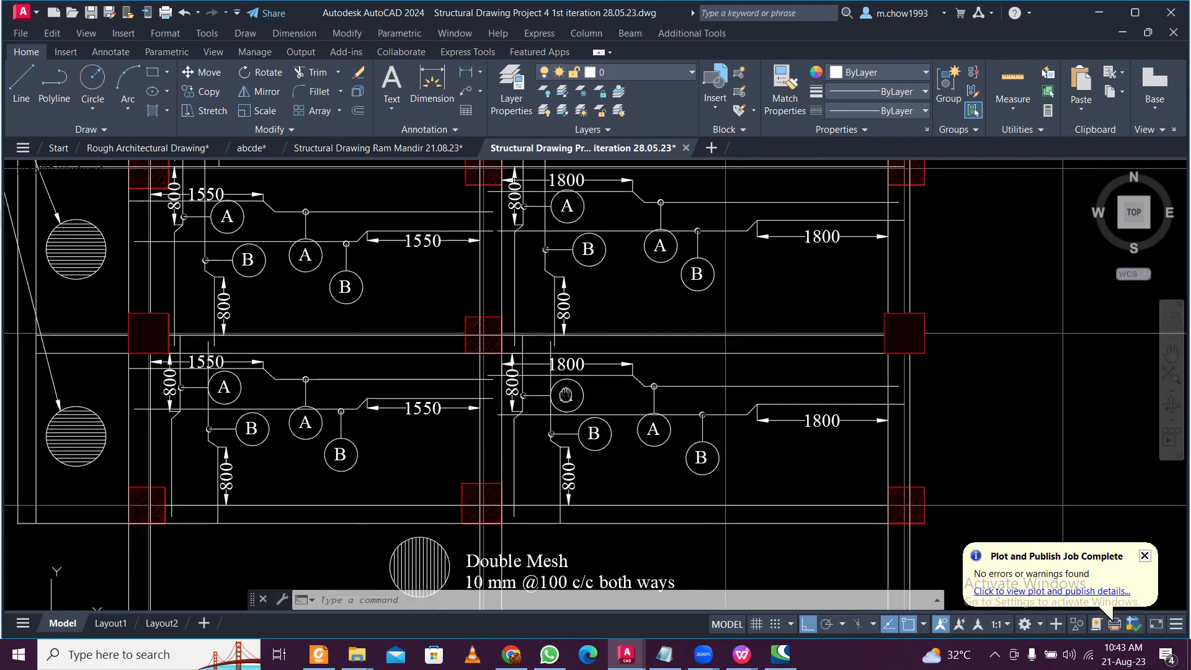
{"action": "middle_click_drag", "start_coordinate": [264, 405], "coordinate": [270, 485]}
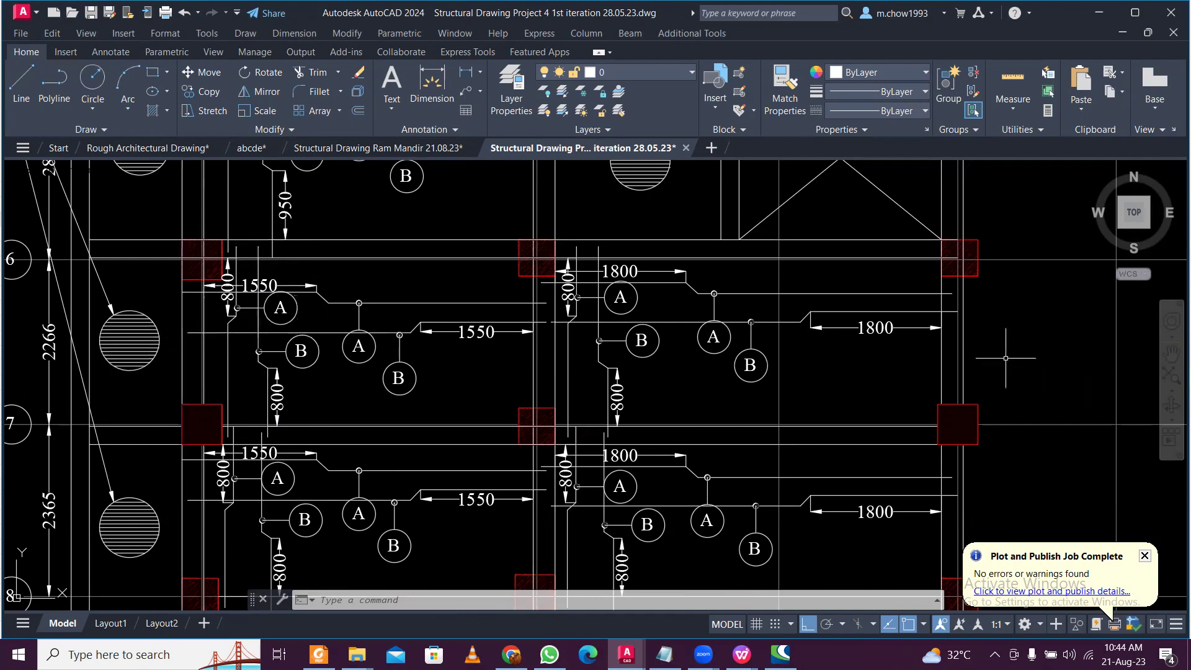
{"action": "mouse_move", "coordinate": [712, 340]}
{"action": "middle_mouse_down"}
{"action": "mouse_move", "coordinate": [614, 310]}
{"action": "mouse_move", "coordinate": [601, 376]}
{"action": "mouse_move", "coordinate": [637, 298]}
{"action": "middle_mouse_up"}
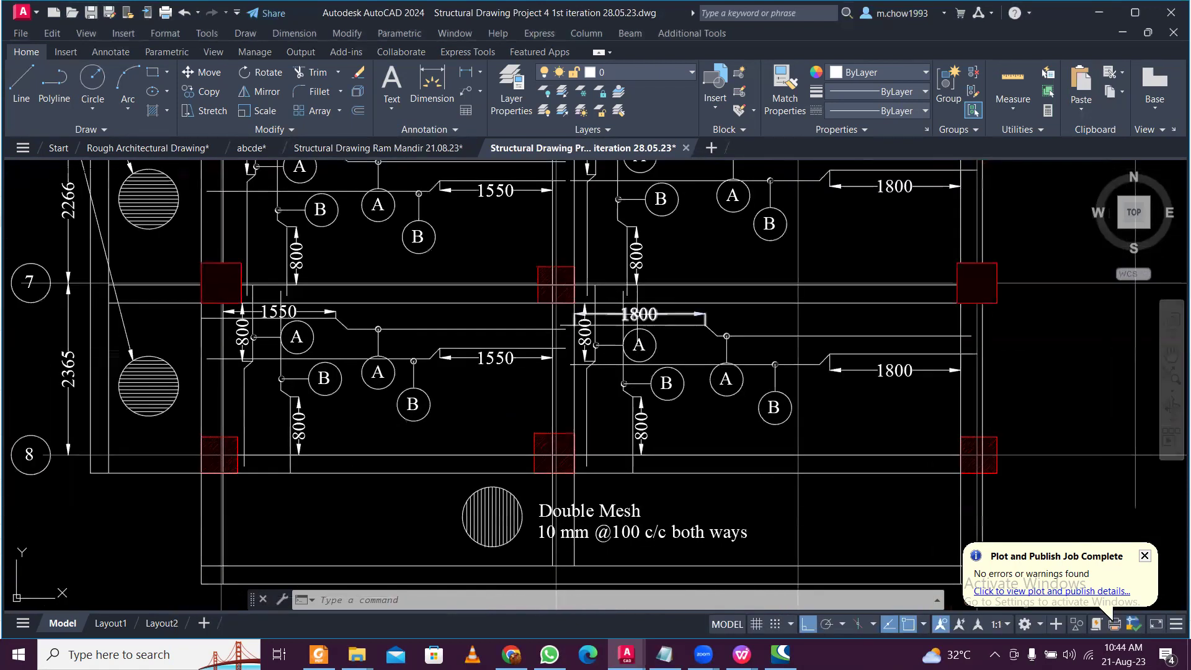
{"action": "scroll", "coordinate": [641, 429], "scroll_direction": "up", "scroll_amount": 2}
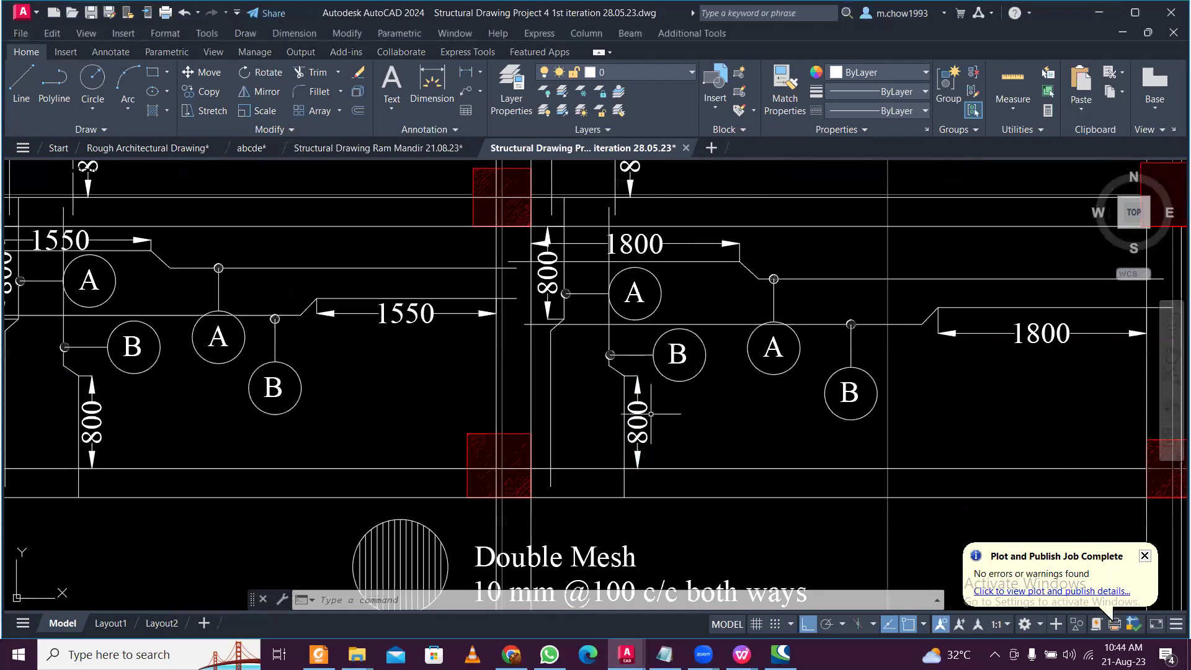
{"action": "scroll", "coordinate": [642, 430], "scroll_direction": "down", "scroll_amount": 2}
{"action": "middle_click_drag", "start_coordinate": [515, 379], "coordinate": [643, 381]}
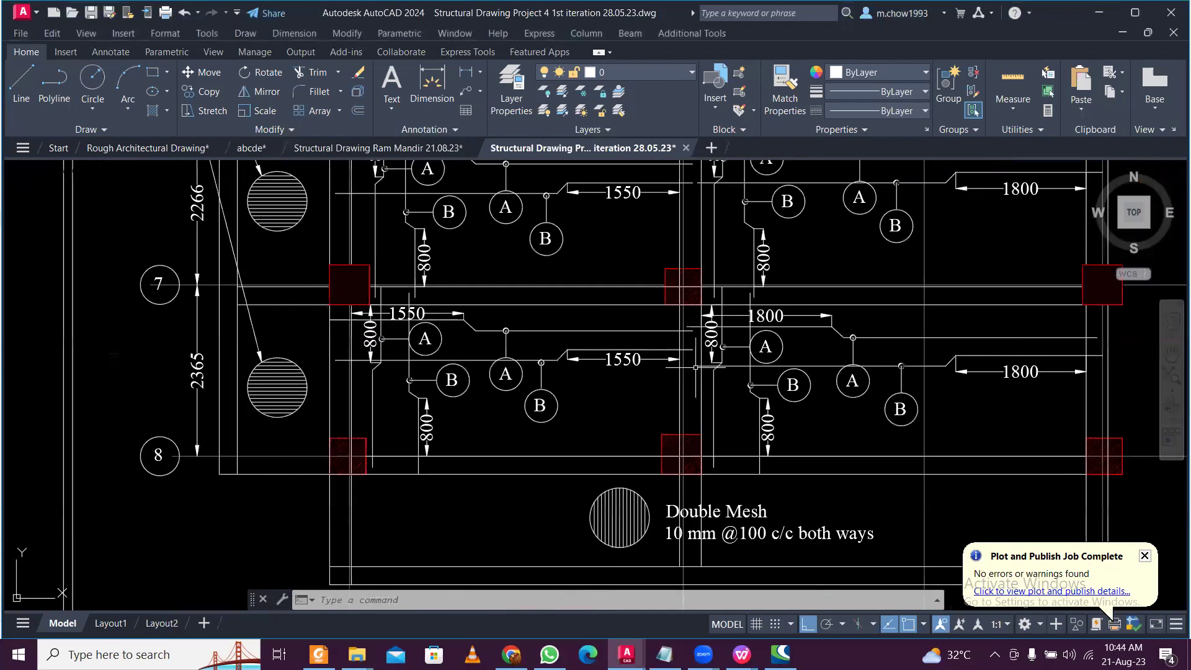
{"action": "middle_click_drag", "start_coordinate": [436, 339], "coordinate": [503, 335]}
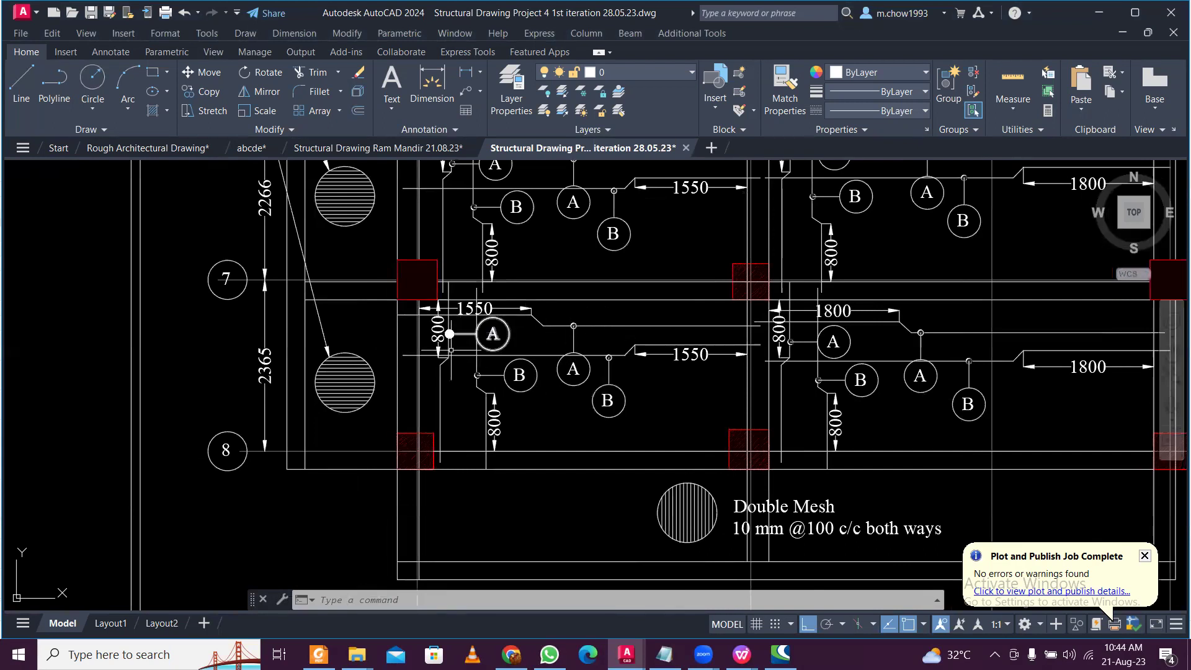
Inspect the crank position and the 1550 and 800 bar dimensions in the first slab panel between grids 7 and 8.
{"action": "scroll", "coordinate": [436, 340], "scroll_direction": "up", "scroll_amount": 2}
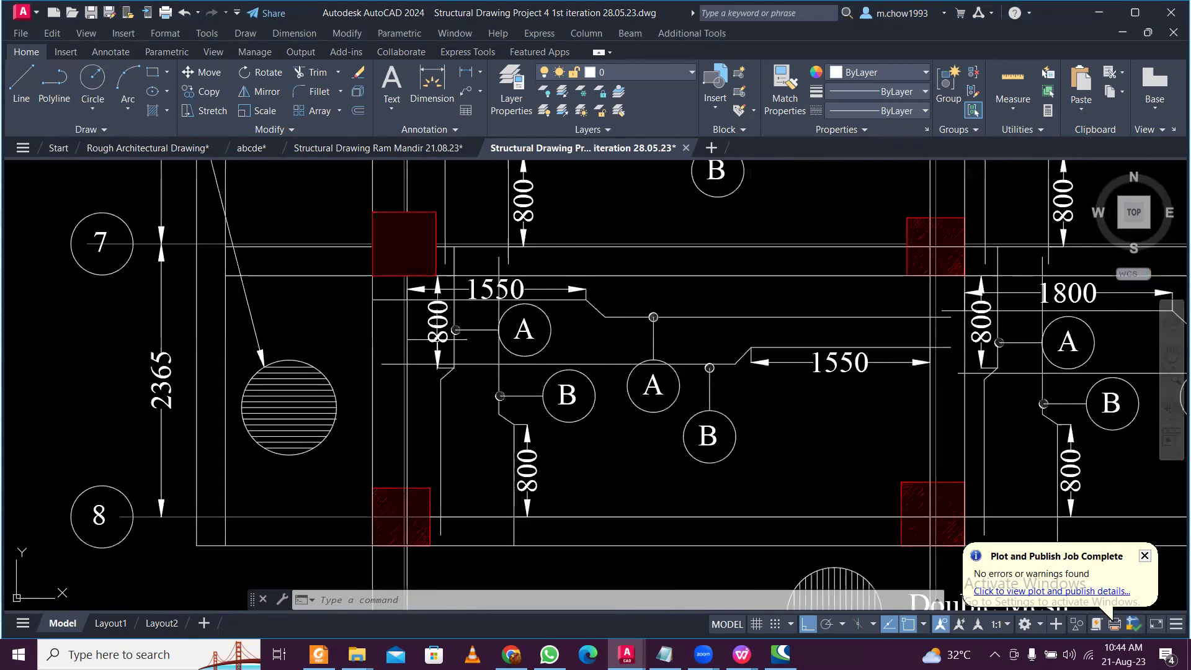
{"action": "scroll", "coordinate": [466, 351], "scroll_direction": "down", "scroll_amount": 2}
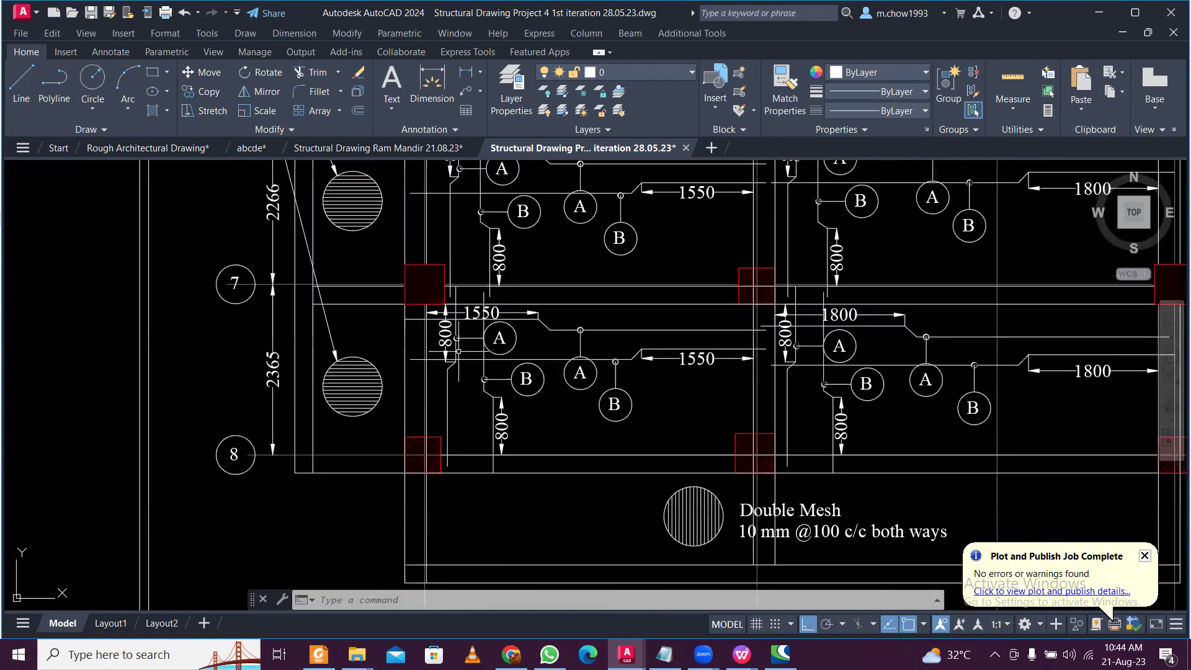
{"action": "scroll", "coordinate": [573, 333], "scroll_direction": "up", "scroll_amount": 4}
{"action": "left_click", "coordinate": [532, 305]}
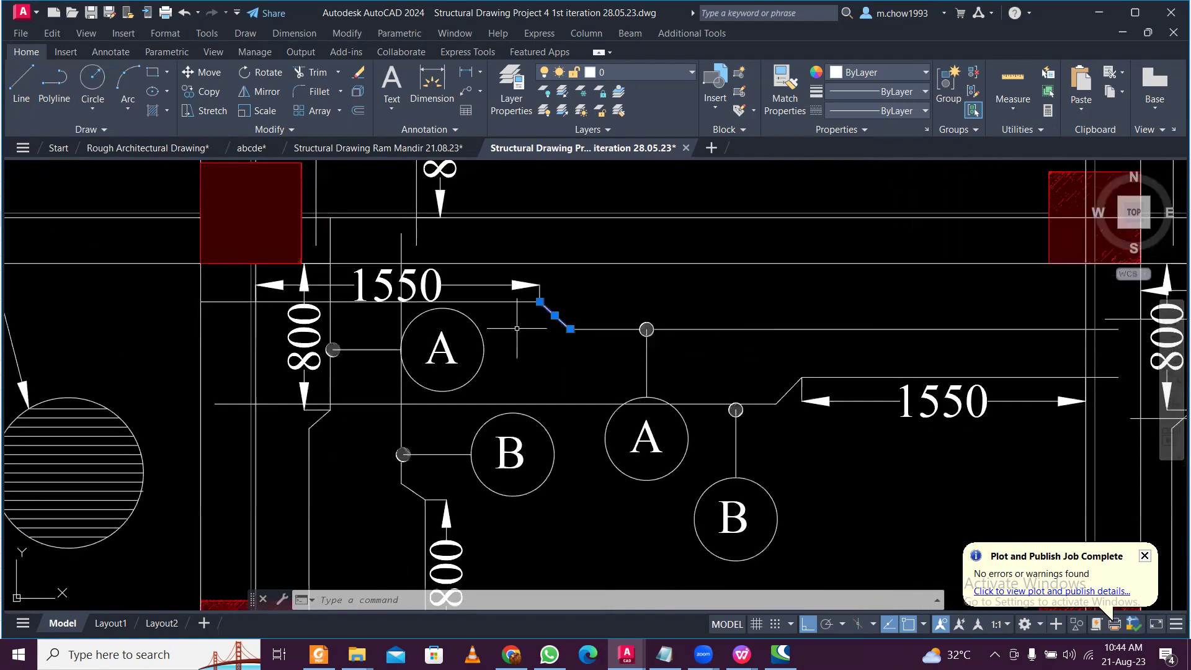
{"action": "key", "text": "Escape"}
{"action": "scroll", "coordinate": [562, 318], "scroll_direction": "down", "scroll_amount": 2}
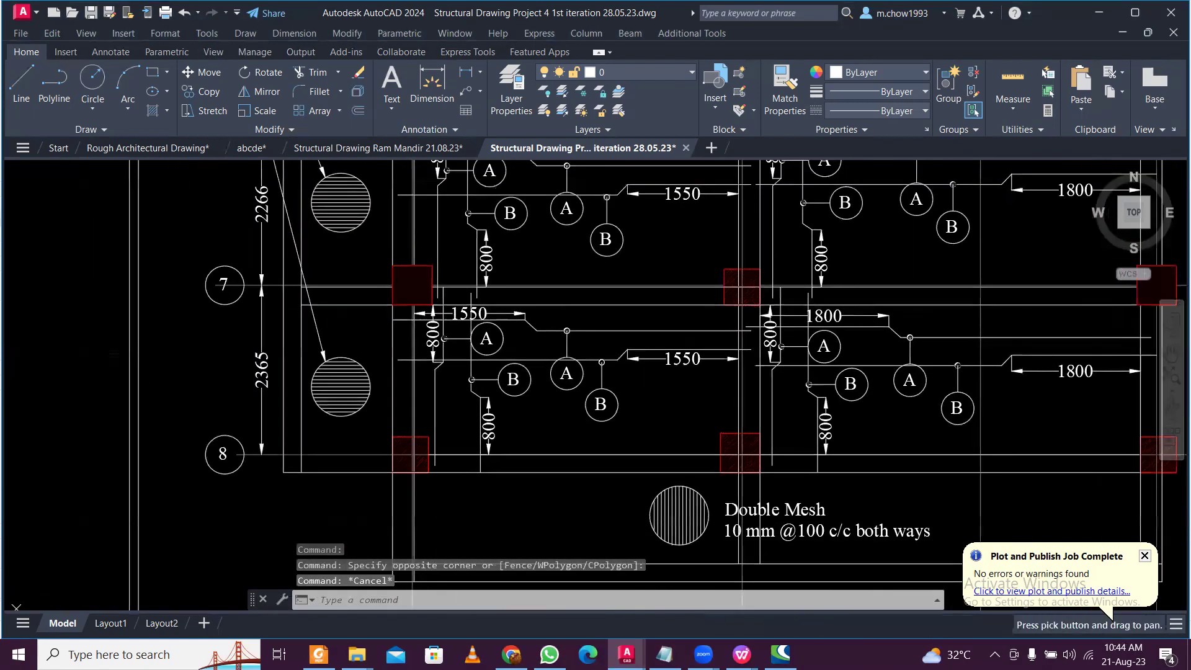
{"action": "middle_click_drag", "start_coordinate": [591, 379], "coordinate": [535, 401]}
{"action": "scroll", "coordinate": [412, 454], "scroll_direction": "up", "scroll_amount": 2}
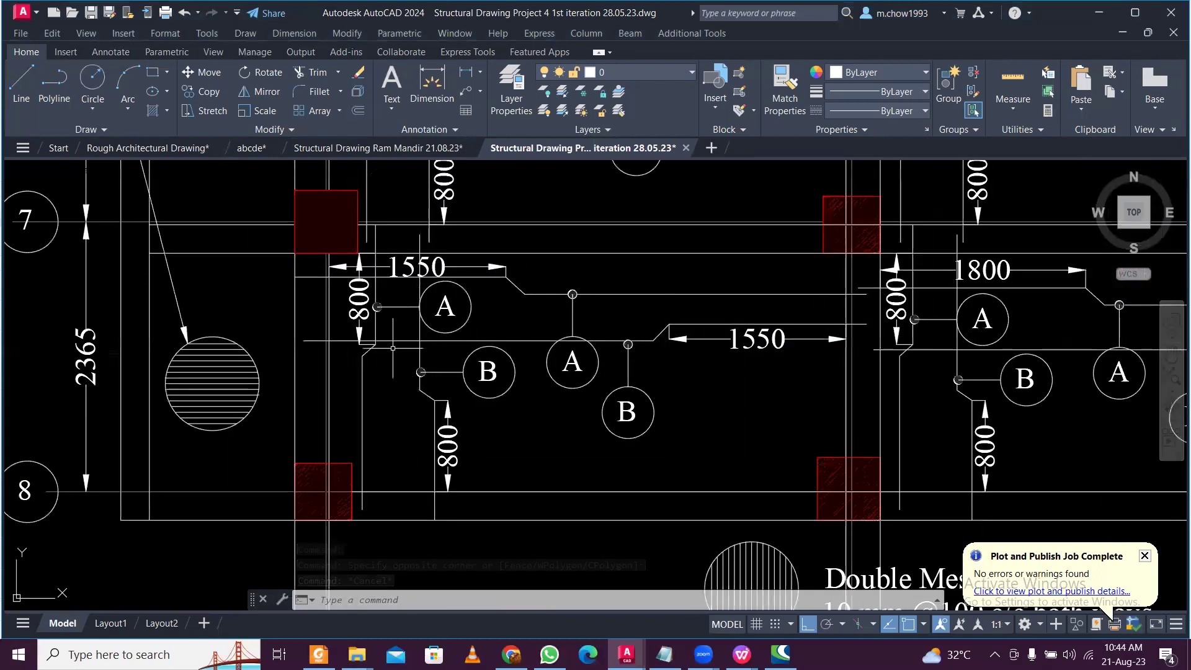
{"action": "scroll", "coordinate": [417, 343], "scroll_direction": "down", "scroll_amount": 5}
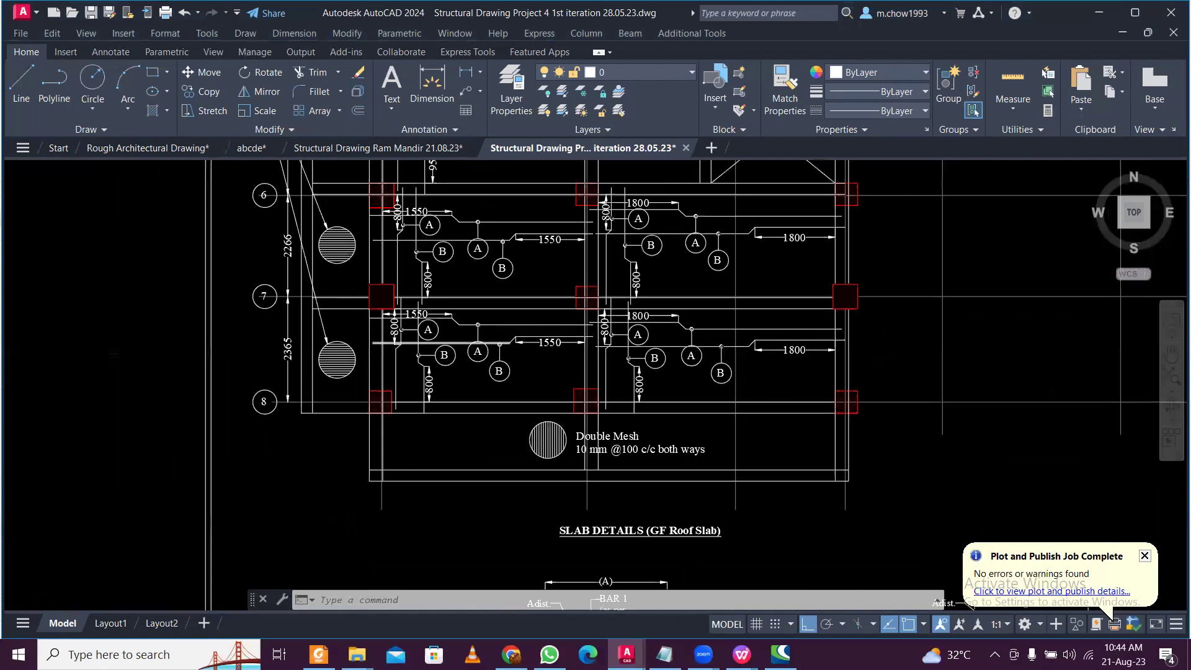
Compare bar marks A and B in the roof slab schedule with the bars on the slab plan between grids 7 and 8.
{"action": "scroll", "coordinate": [490, 434], "scroll_direction": "up", "scroll_amount": 6}
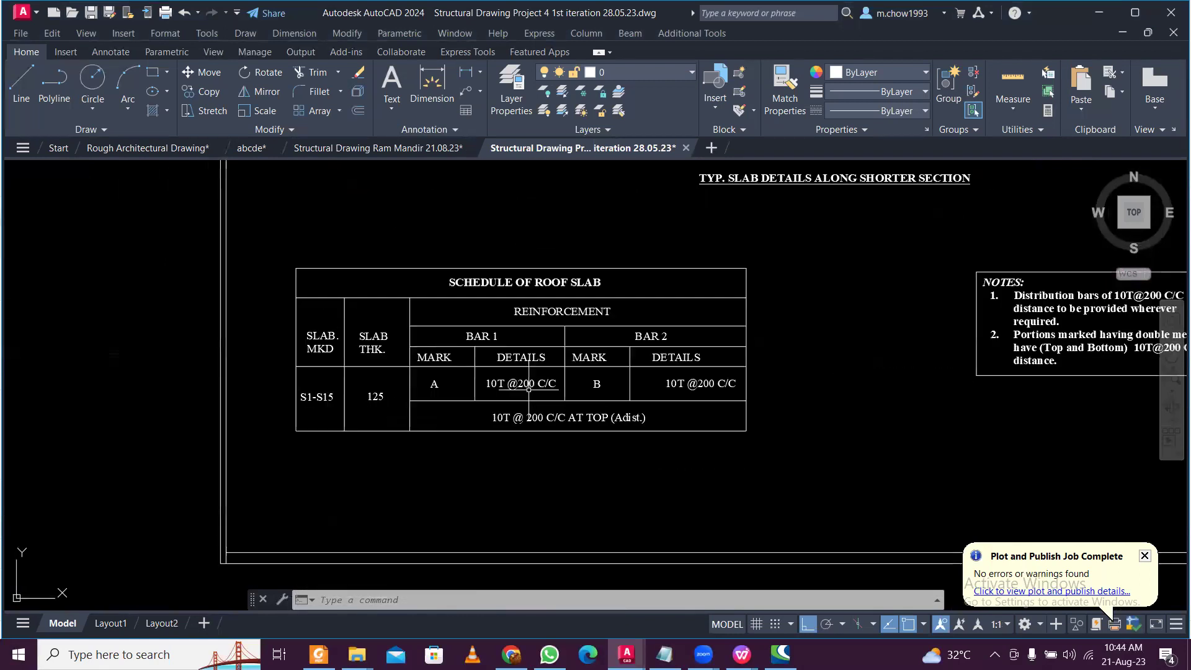
{"action": "scroll", "coordinate": [617, 380], "scroll_direction": "down", "scroll_amount": 2}
{"action": "mouse_move", "coordinate": [623, 226]}
{"action": "middle_mouse_down"}
{"action": "mouse_move", "coordinate": [633, 550]}
{"action": "mouse_move", "coordinate": [465, 335]}
{"action": "middle_mouse_up"}
{"action": "scroll", "coordinate": [434, 372], "scroll_direction": "up", "scroll_amount": 2}
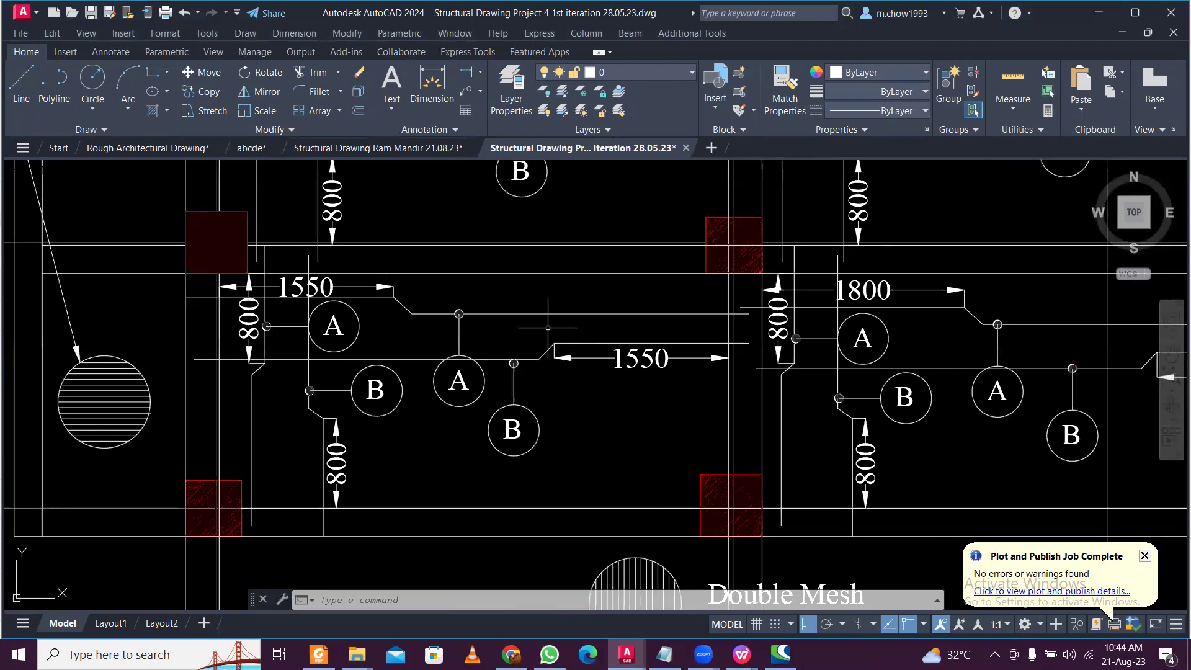
{"action": "scroll", "coordinate": [547, 327], "scroll_direction": "down", "scroll_amount": 3}
{"action": "middle_click_drag", "start_coordinate": [583, 576], "coordinate": [650, 276]}
{"action": "scroll", "coordinate": [650, 275], "scroll_direction": "up", "scroll_amount": 3}
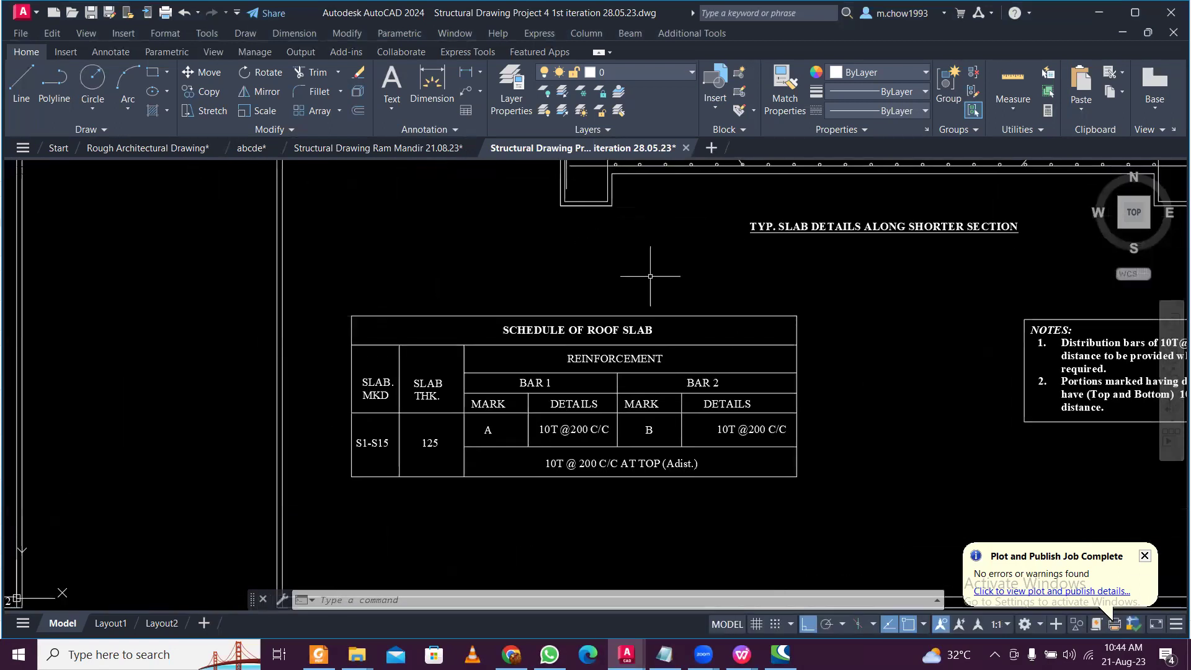
{"action": "scroll", "coordinate": [568, 455], "scroll_direction": "up", "scroll_amount": 4}
{"action": "scroll", "coordinate": [586, 412], "scroll_direction": "down", "scroll_amount": 2}
{"action": "scroll", "coordinate": [584, 409], "scroll_direction": "down", "scroll_amount": 3}
{"action": "middle_click_drag", "start_coordinate": [585, 409], "coordinate": [582, 574]}
{"action": "scroll", "coordinate": [528, 266], "scroll_direction": "up", "scroll_amount": 6}
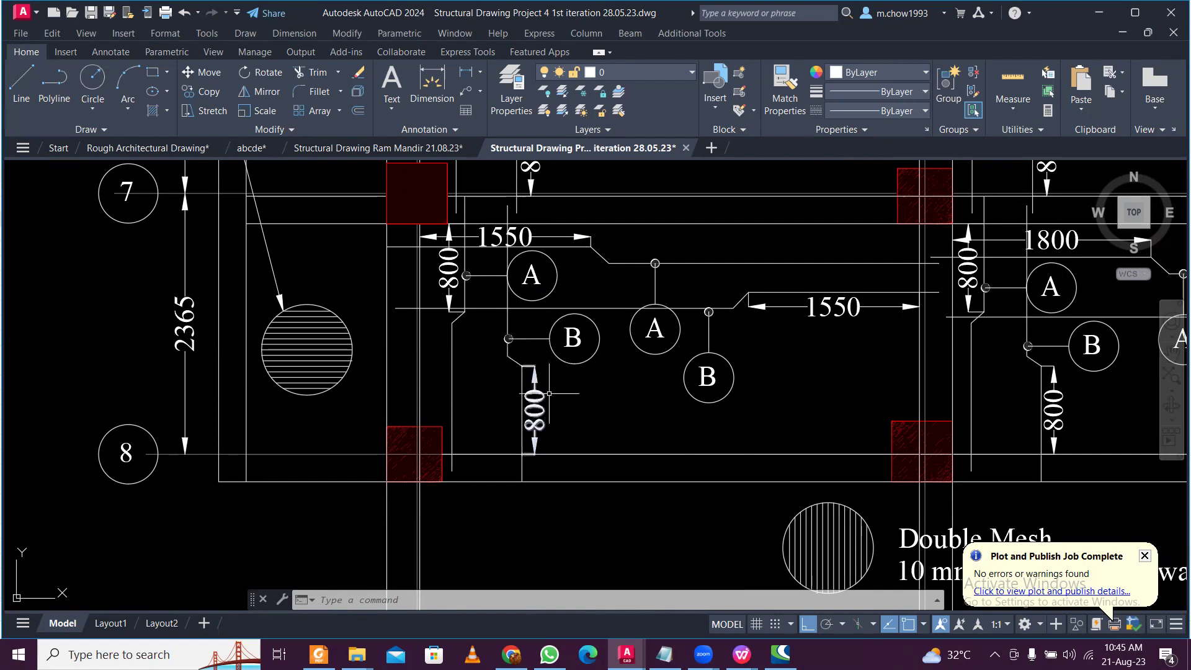
Examine the typical slab section along the shorter span, below the GF roof slab plan.
{"action": "scroll", "coordinate": [571, 388], "scroll_direction": "down", "scroll_amount": 6}
{"action": "middle_click_drag", "start_coordinate": [572, 388], "coordinate": [572, 56]}
{"action": "scroll", "coordinate": [649, 447], "scroll_direction": "up", "scroll_amount": 6}
{"action": "scroll", "coordinate": [630, 398], "scroll_direction": "down", "scroll_amount": 5}
{"action": "mouse_move", "coordinate": [905, 192]}
{"action": "middle_mouse_down"}
{"action": "mouse_move", "coordinate": [502, 376]}
{"action": "mouse_move", "coordinate": [417, 427]}
{"action": "middle_mouse_up"}
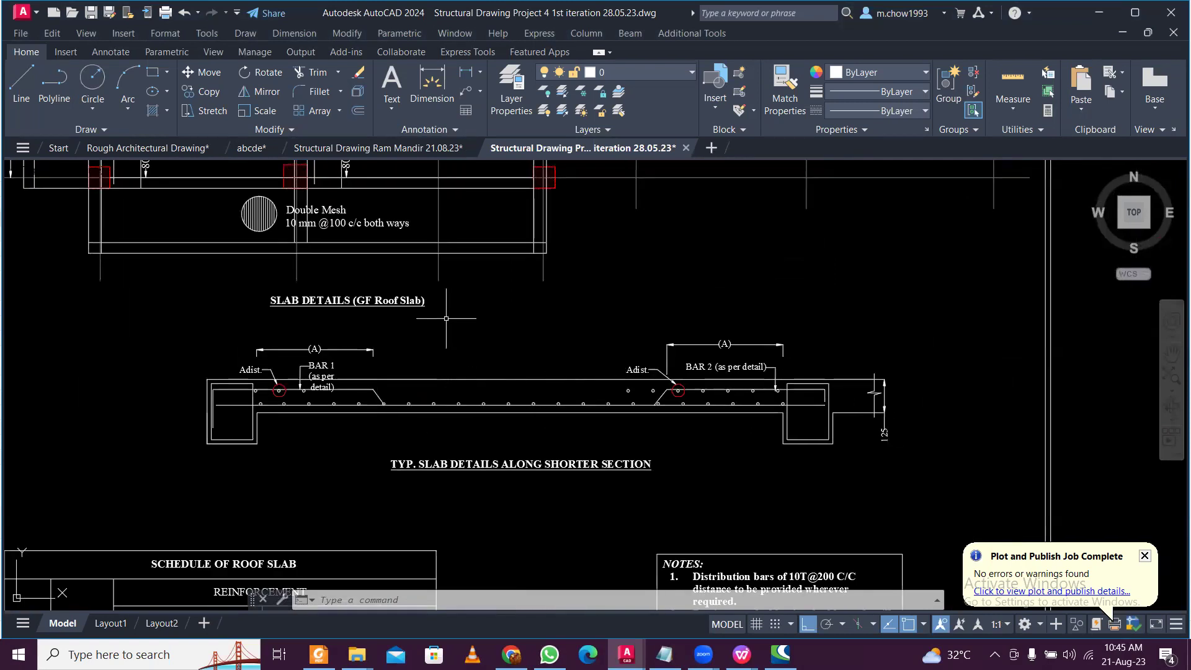
{"action": "middle_click_drag", "start_coordinate": [367, 272], "coordinate": [486, 295]}
Return to the Structural Drawing Ram Mandir drawing and look at the S1 slab panel.
{"action": "left_click", "coordinate": [392, 154]}
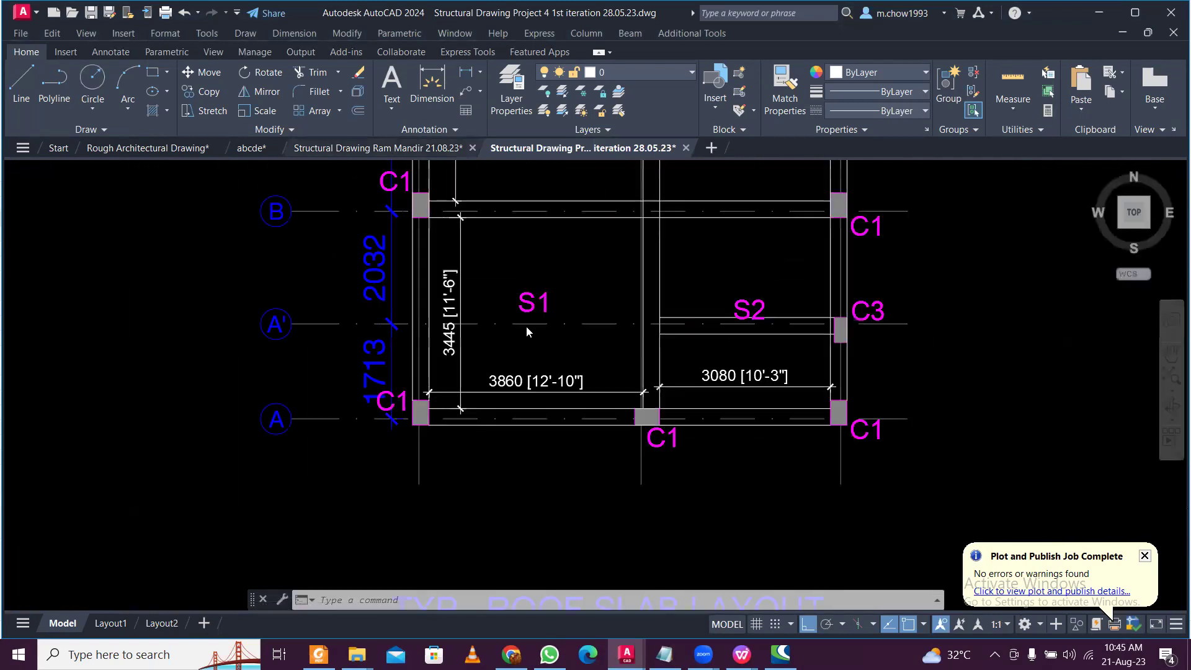
{"action": "middle_click_drag", "start_coordinate": [524, 346], "coordinate": [525, 354]}
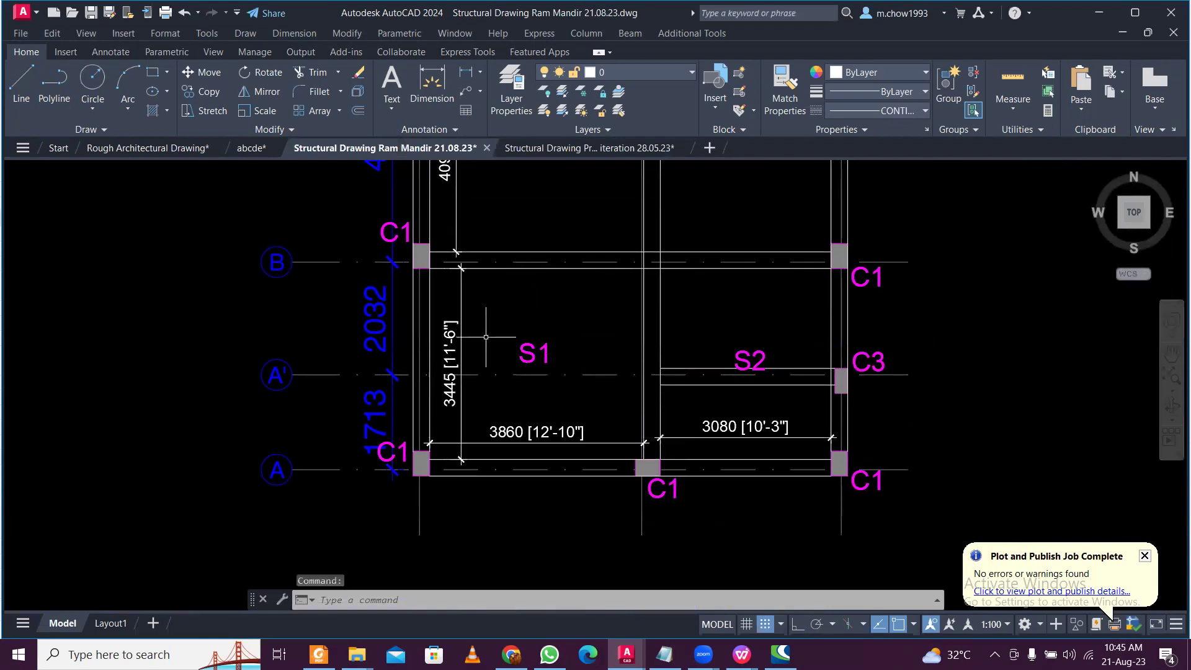
{"action": "scroll", "coordinate": [501, 335], "scroll_direction": "up", "scroll_amount": 2}
{"action": "scroll", "coordinate": [504, 334], "scroll_direction": "down", "scroll_amount": 2}
Switch to the Slab Design Results workbook in WPS Office and check the longer span of slab s1.
{"action": "mouse_move", "coordinate": [742, 654]}
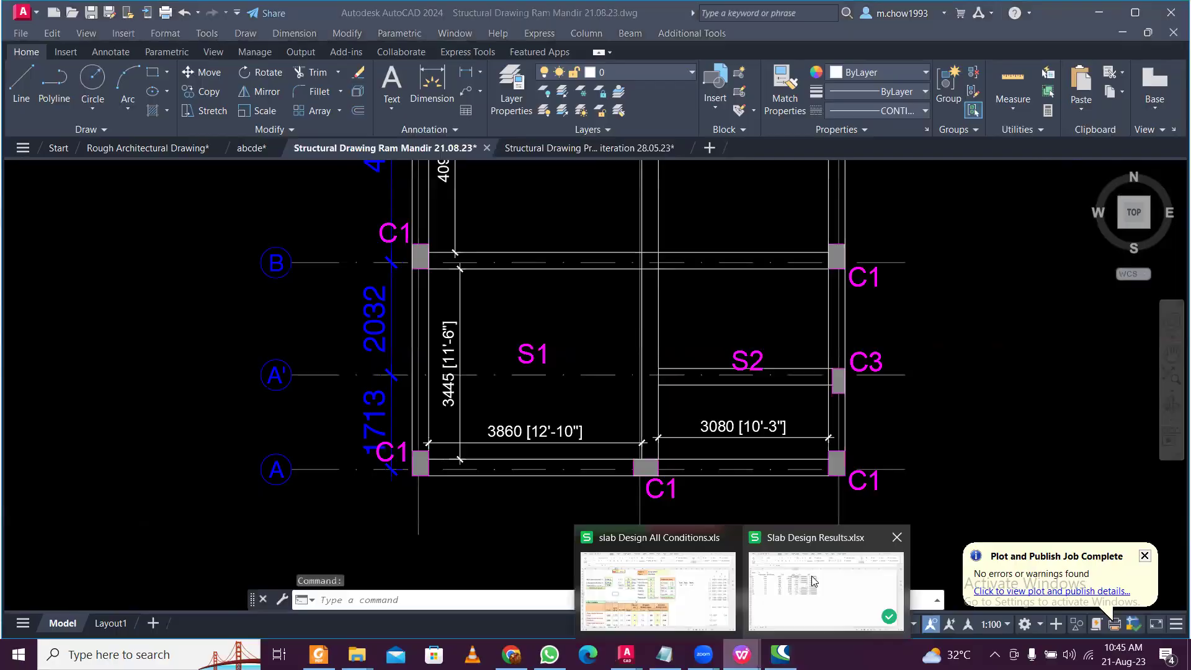
{"action": "left_click", "coordinate": [849, 577]}
{"action": "left_click", "coordinate": [156, 251]}
{"action": "left_click", "coordinate": [136, 220]}
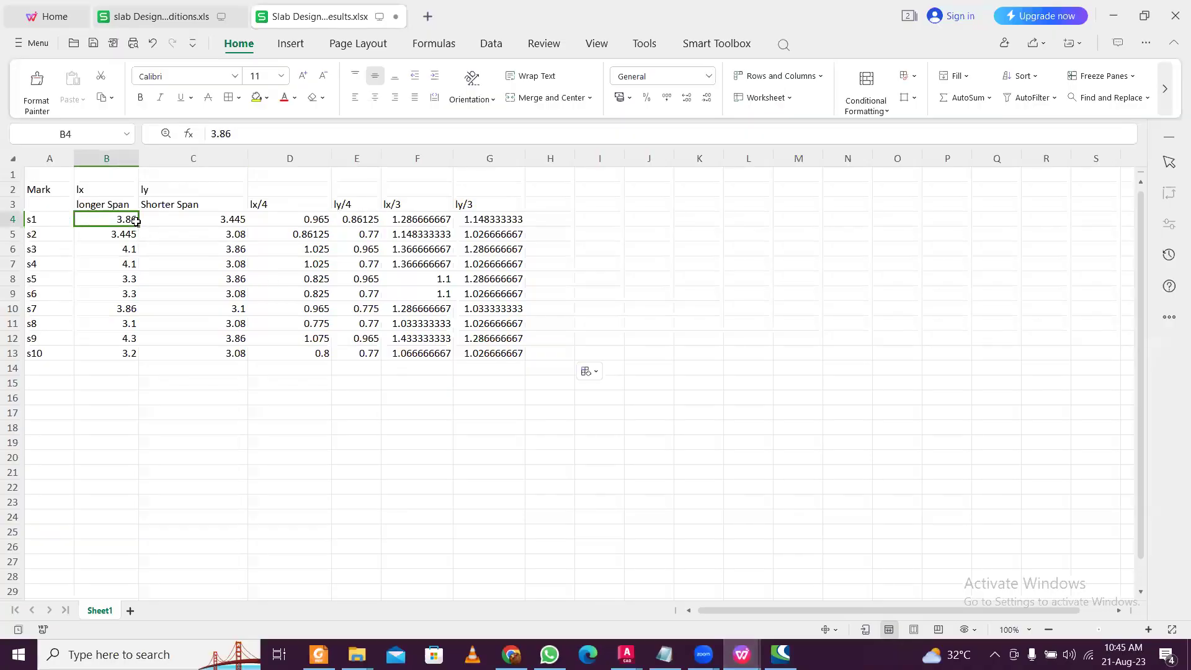
Check slab s1's shorter span, and in the slab conditions workbook's TWO WAY SLAB sheet set the long span to 3.86 m.
{"action": "left_click", "coordinate": [235, 222]}
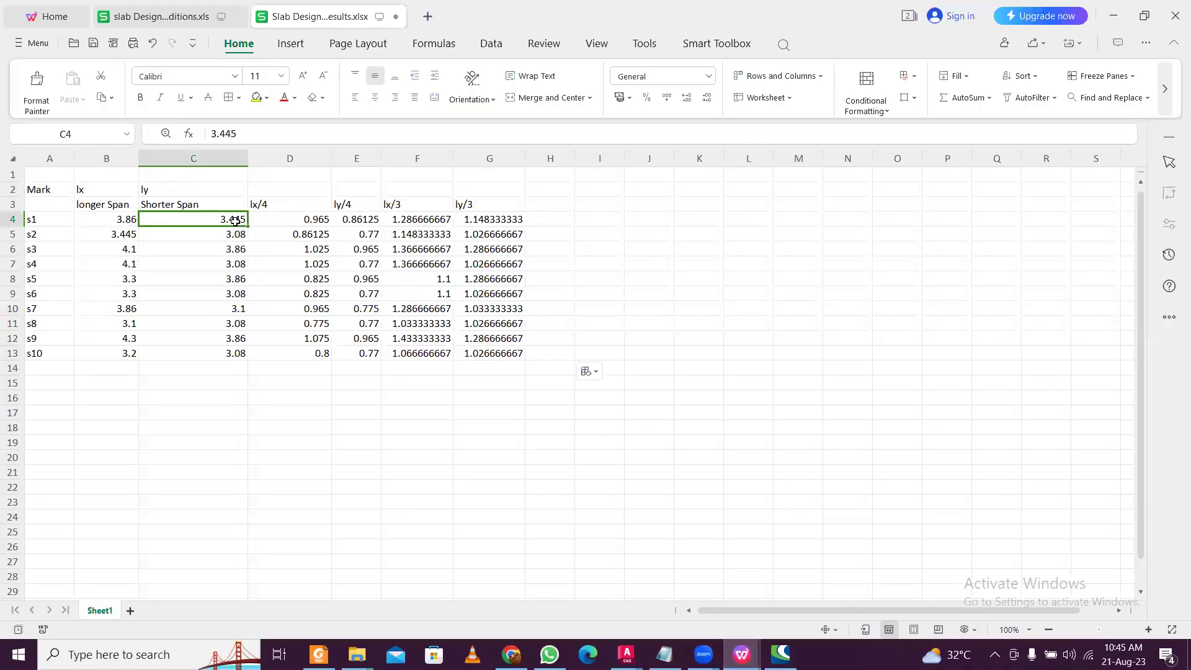
{"action": "left_click", "coordinate": [185, 20]}
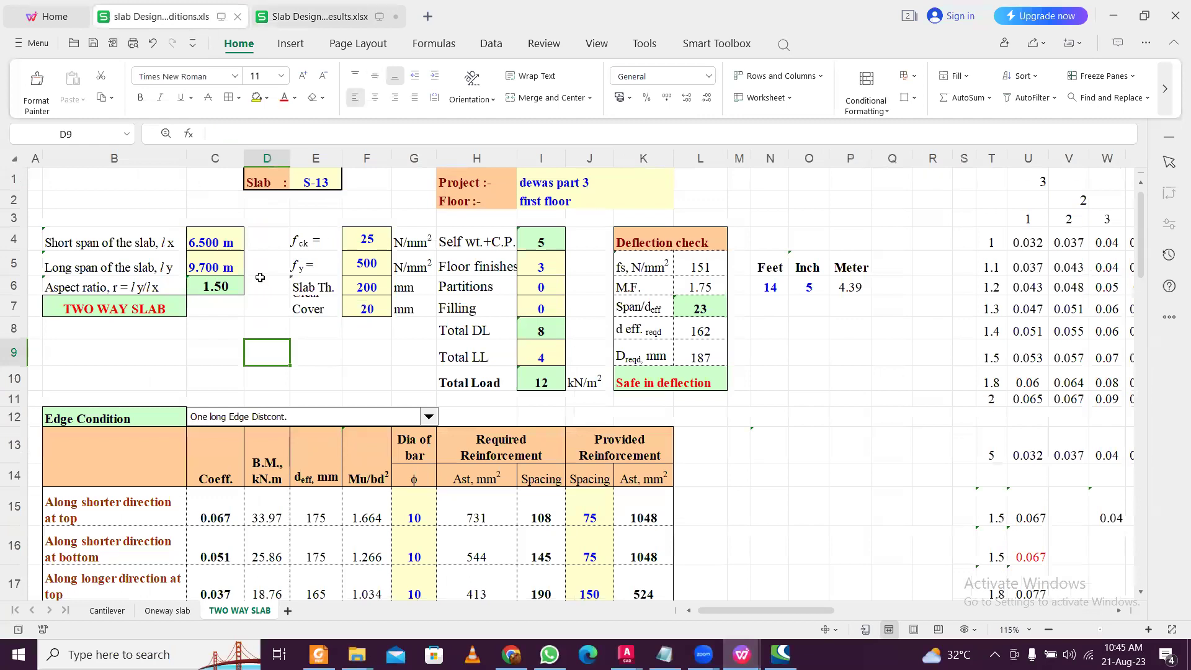
{"action": "left_click", "coordinate": [240, 243]}
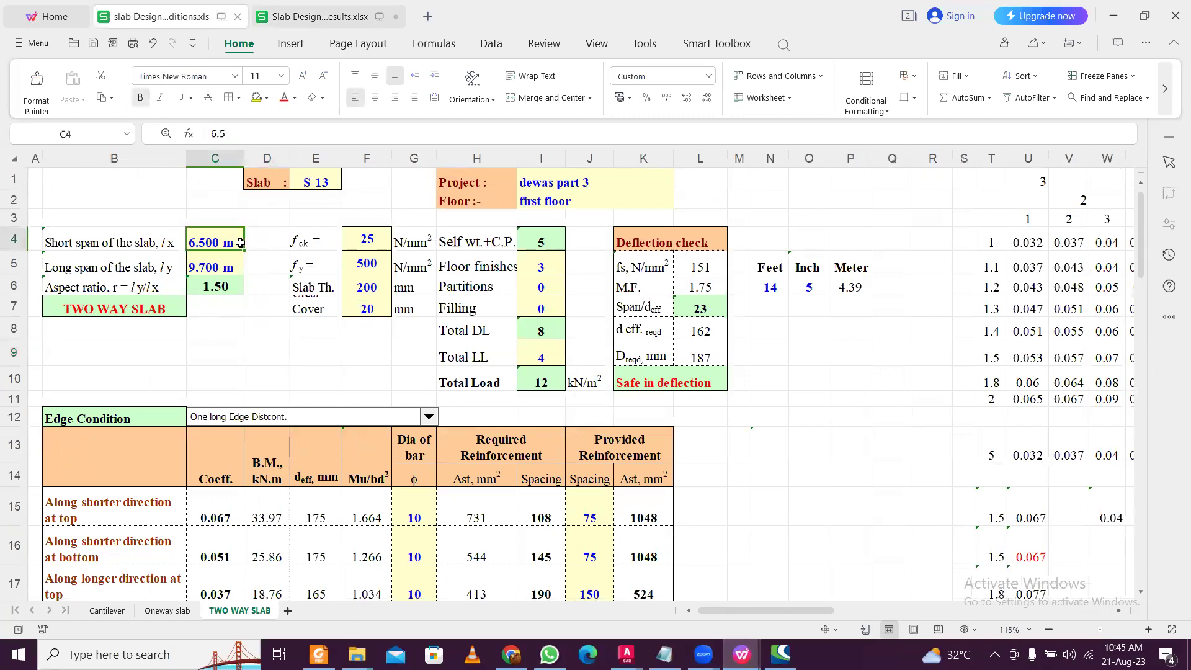
{"action": "left_click", "coordinate": [215, 259]}
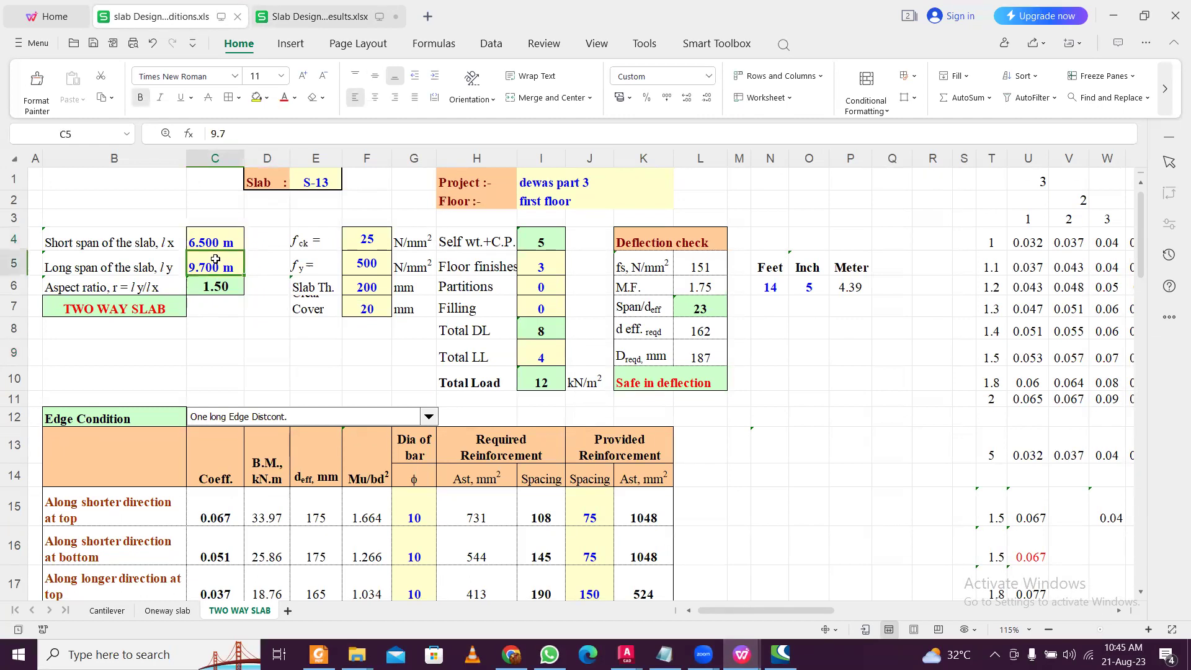
{"action": "type", "text": "3."}
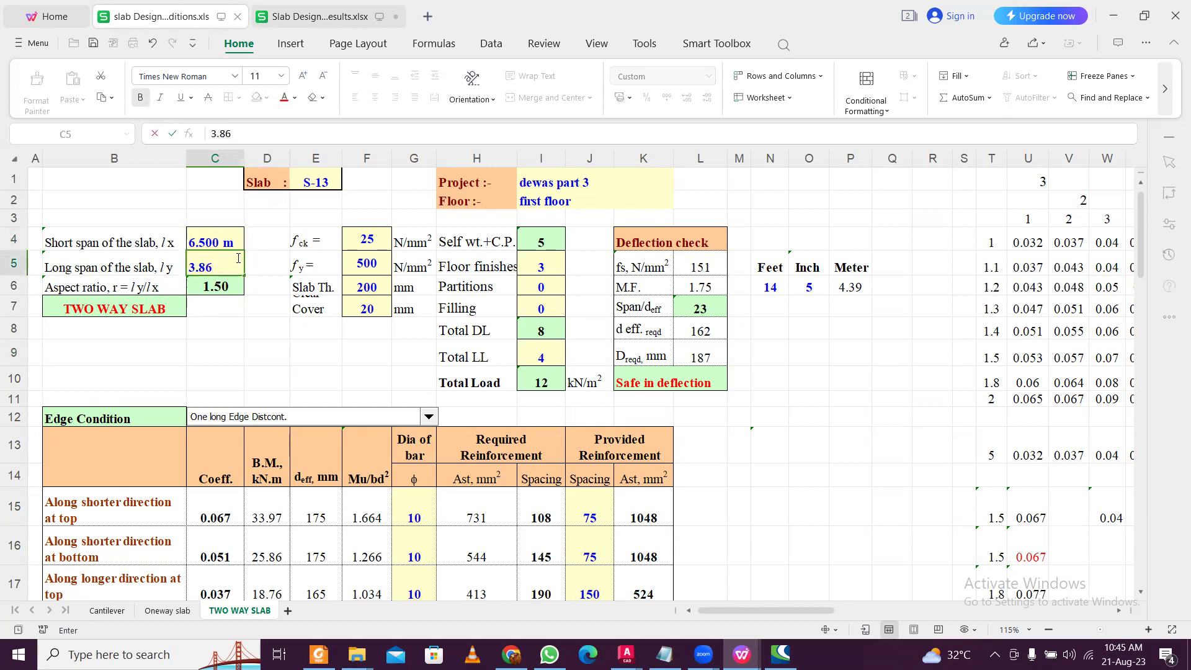
{"action": "left_click", "coordinate": [256, 260]}
Recheck the s1 shorter span in the results workbook and set the two-way slab's short span to 3.5 m.
{"action": "left_click", "coordinate": [322, 14]}
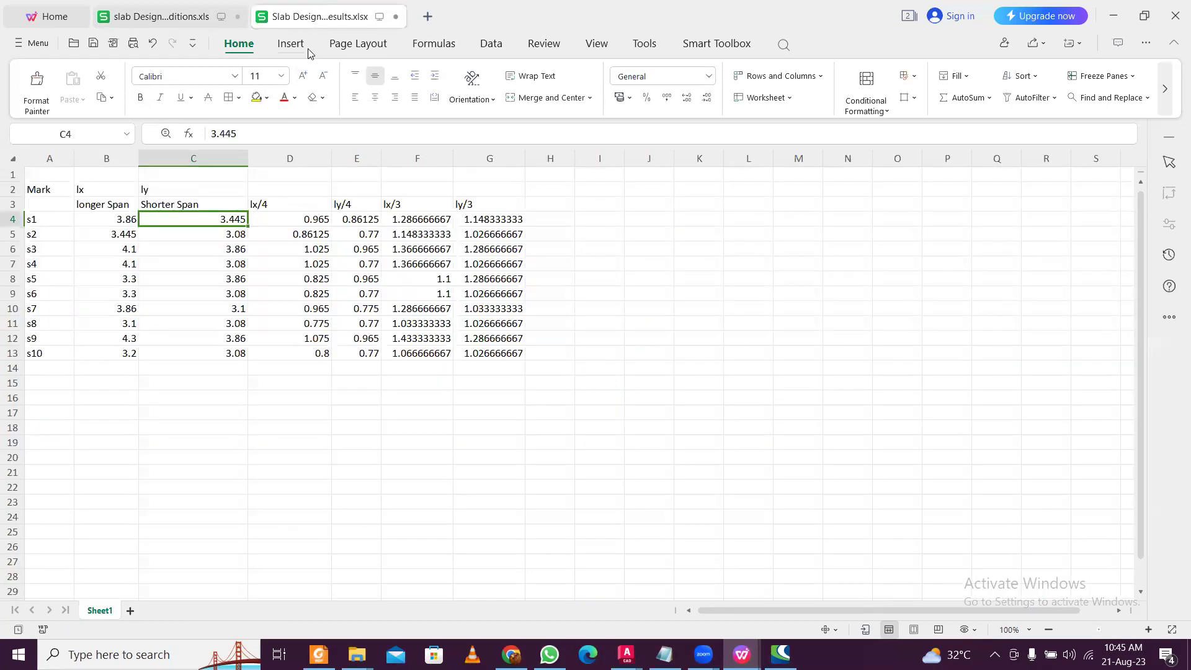
{"action": "left_click", "coordinate": [162, 17]}
{"action": "left_click", "coordinate": [209, 241]}
{"action": "type", "text": "3.5"}
{"action": "key", "text": "Return"}
{"action": "left_click", "coordinate": [276, 336]}
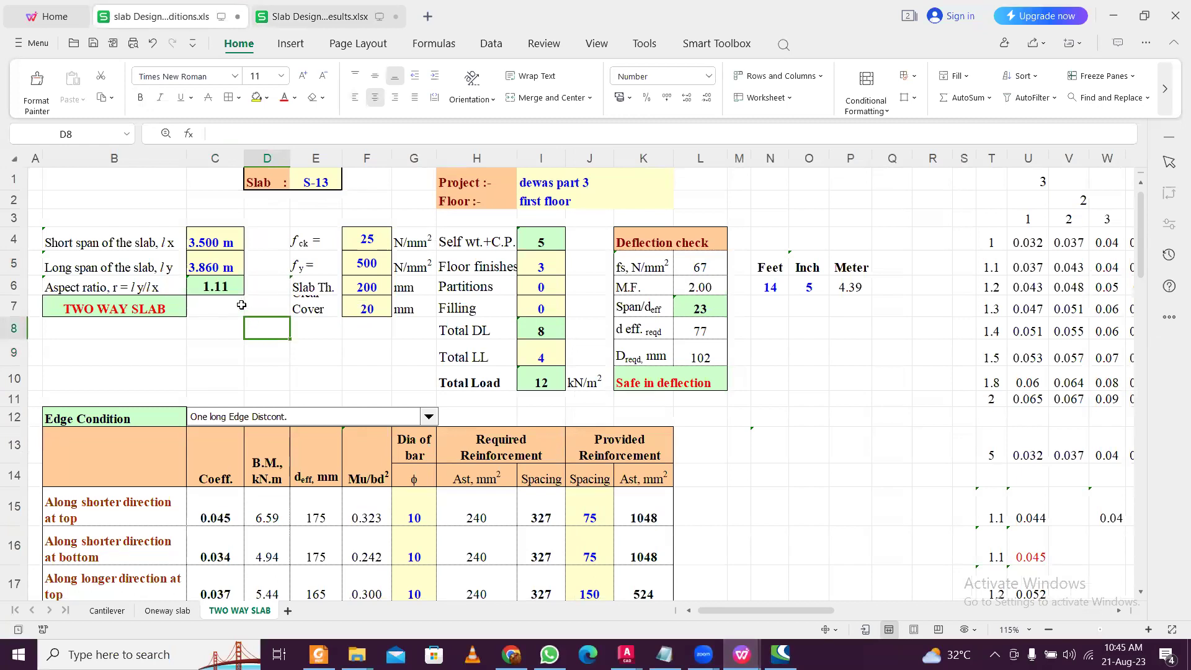
Set the slab thickness to 150 mm and look over the calculated reinforcement table.
{"action": "left_click", "coordinate": [375, 240]}
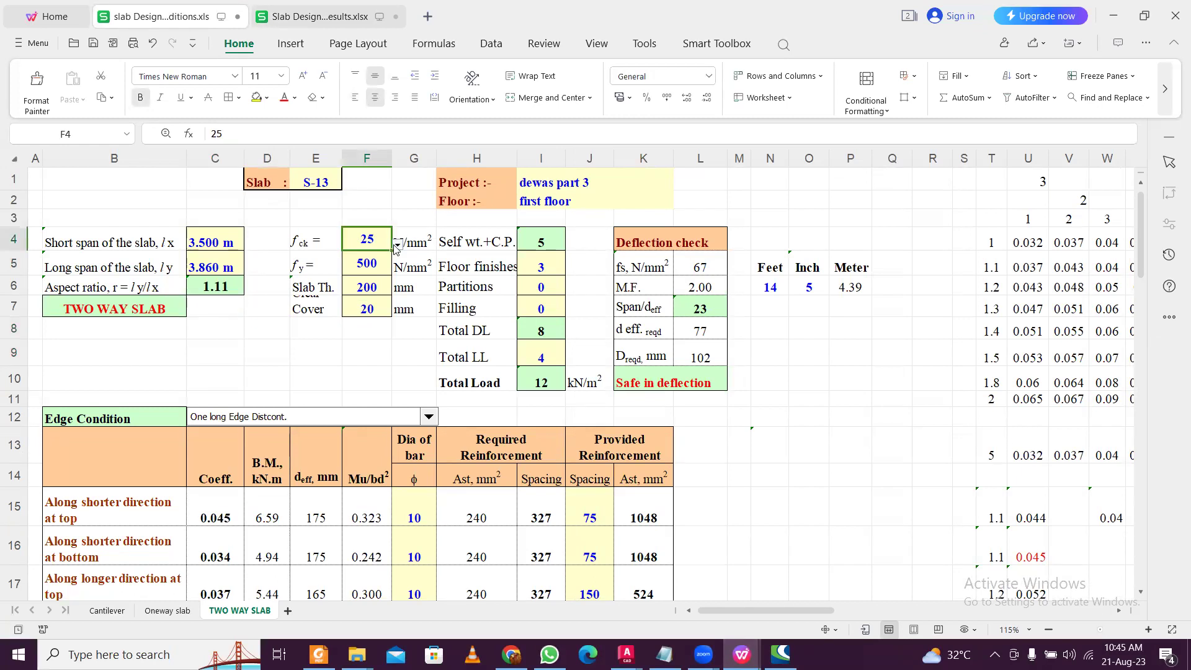
{"action": "double_click", "coordinate": [367, 288]}
{"action": "double_click", "coordinate": [368, 288]}
{"action": "type", "text": "150"}
{"action": "key", "text": "Return"}
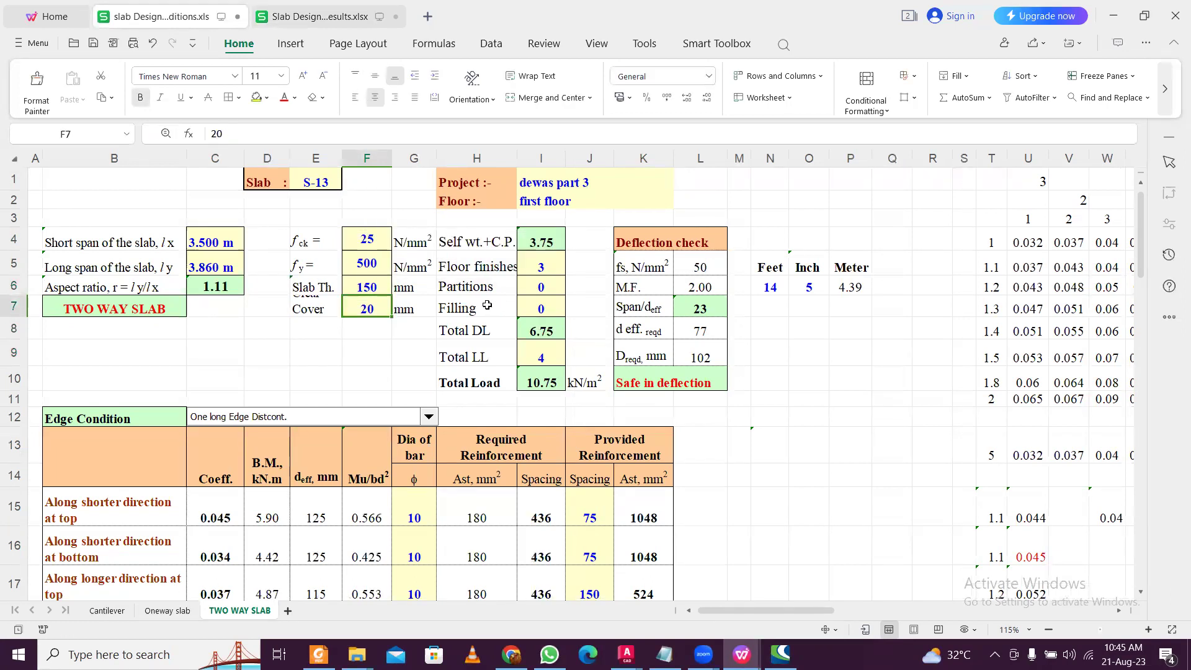
{"action": "scroll", "coordinate": [487, 305], "scroll_direction": "down", "scroll_amount": 2}
{"action": "scroll", "coordinate": [591, 372], "scroll_direction": "up", "scroll_amount": 2}
{"action": "scroll", "coordinate": [569, 360], "scroll_direction": "down", "scroll_amount": 2}
{"action": "scroll", "coordinate": [568, 360], "scroll_direction": "up", "scroll_amount": 2}
Set the slab thickness to 125 mm and review the edge condition and reinforcement table.
{"action": "left_click", "coordinate": [363, 283]}
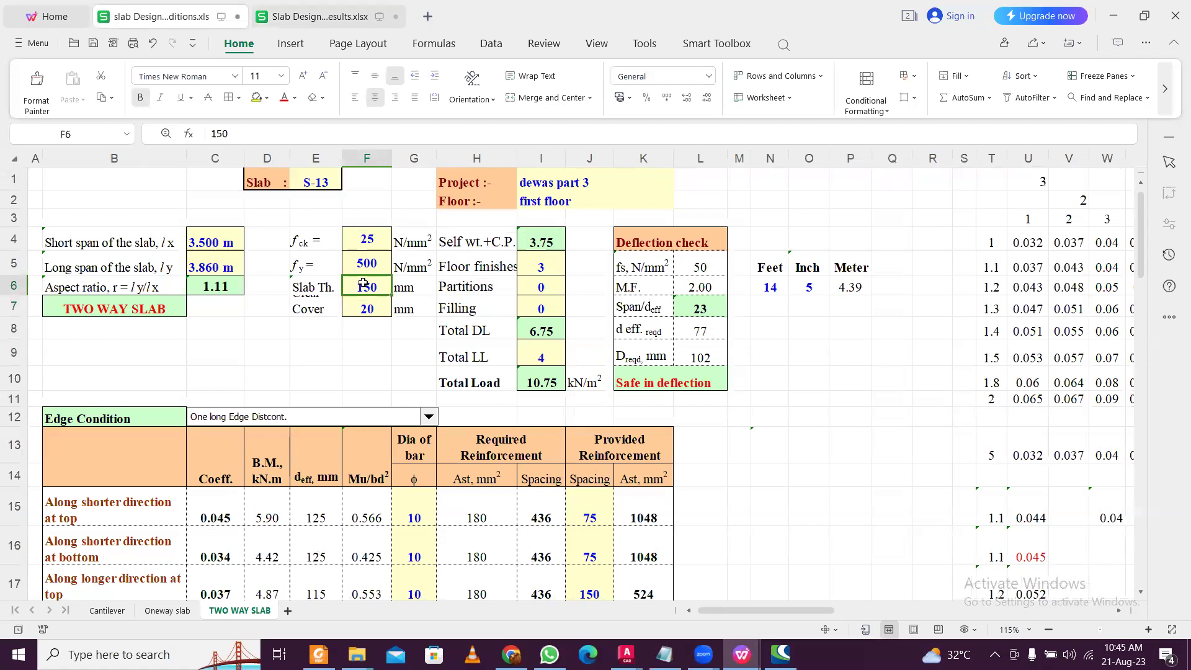
{"action": "type", "text": "125"}
{"action": "key", "text": "Return"}
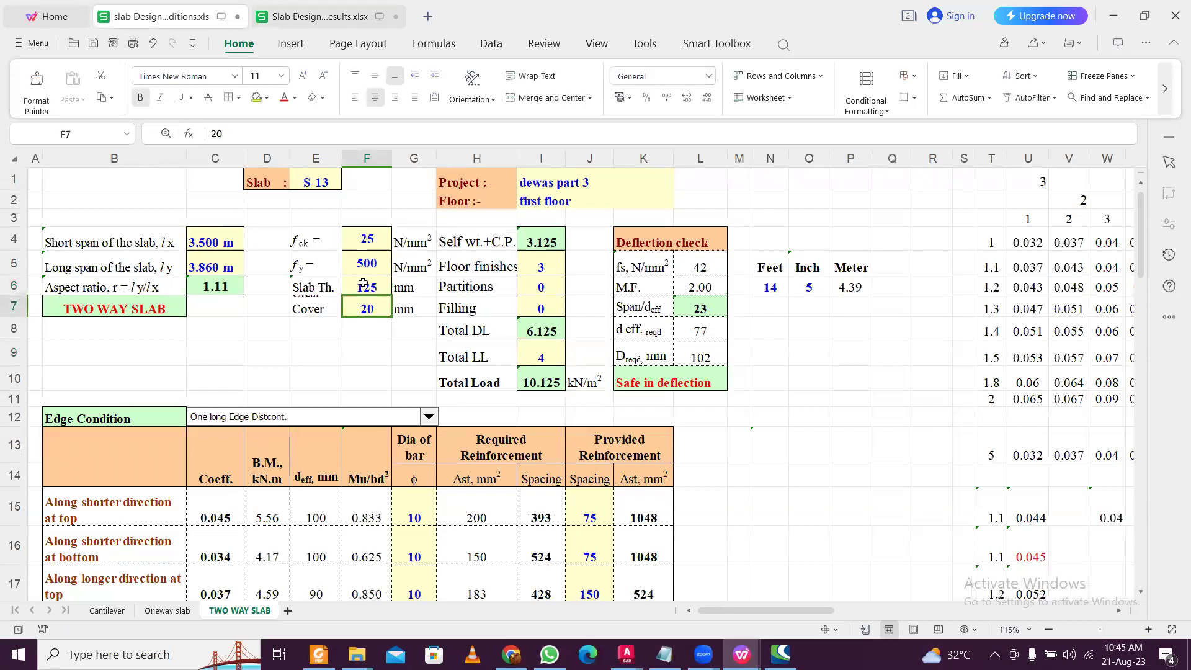
{"action": "scroll", "coordinate": [393, 270], "scroll_direction": "down", "scroll_amount": 2}
{"action": "scroll", "coordinate": [400, 278], "scroll_direction": "up", "scroll_amount": 2}
{"action": "scroll", "coordinate": [374, 280], "scroll_direction": "down", "scroll_amount": 2}
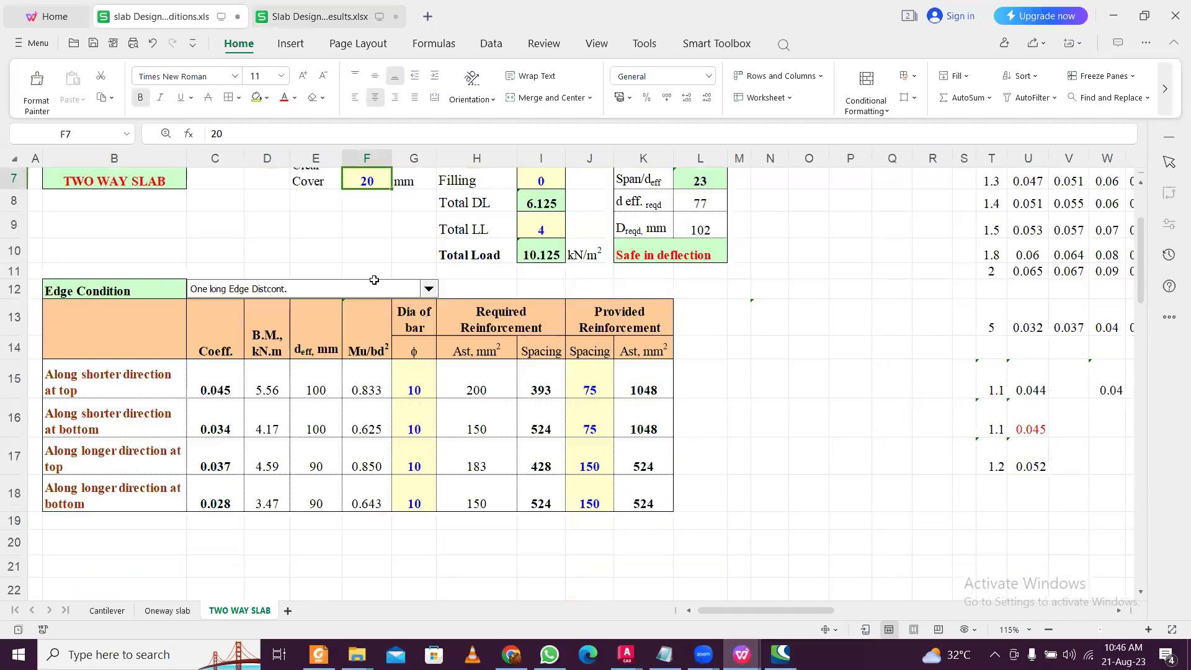
{"action": "scroll", "coordinate": [476, 276], "scroll_direction": "down", "scroll_amount": 1}
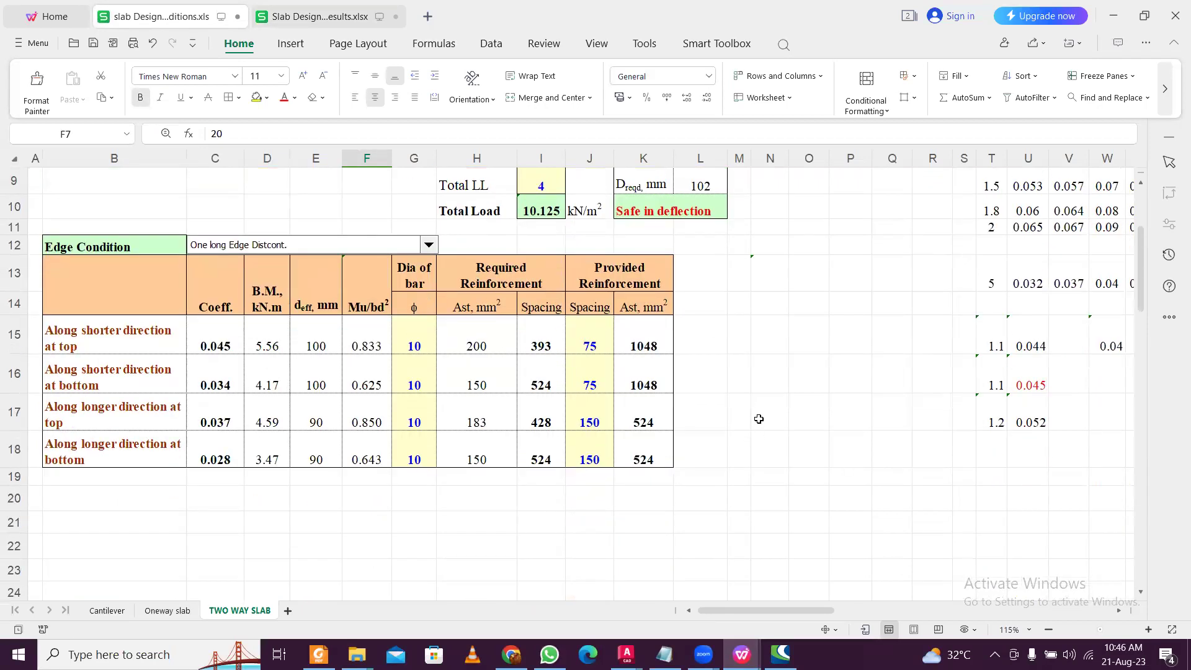
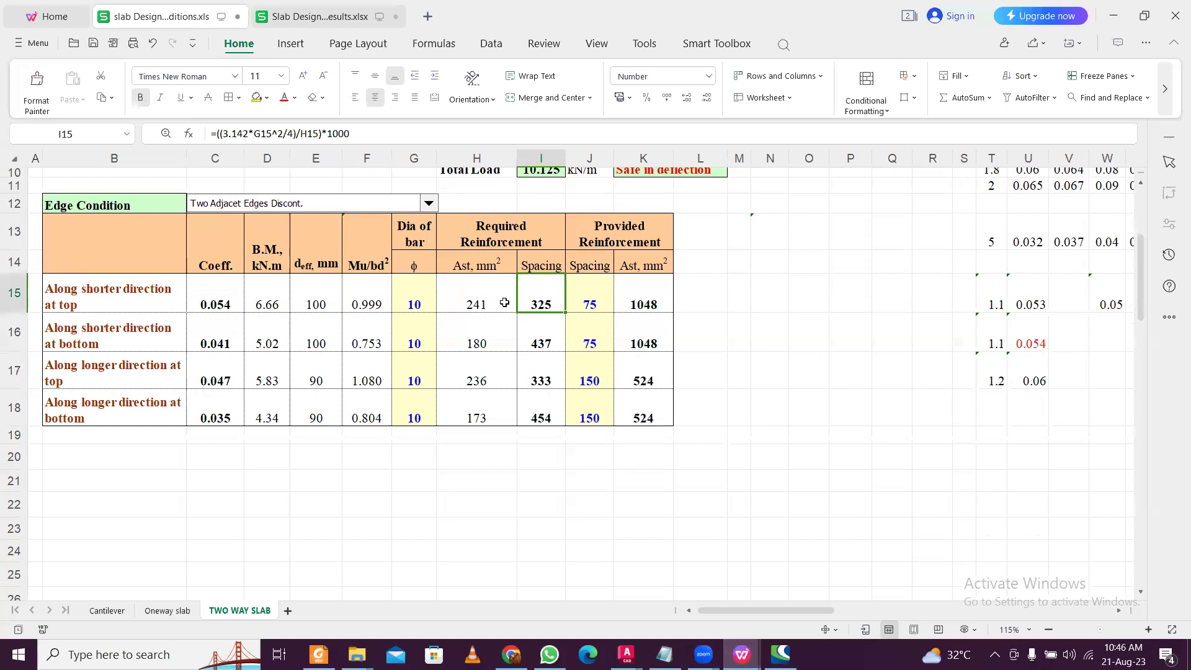
Set the bar diameter to 8 mm for the top and bottom reinforcement along the shorter direction.
{"action": "left_click", "coordinate": [605, 290]}
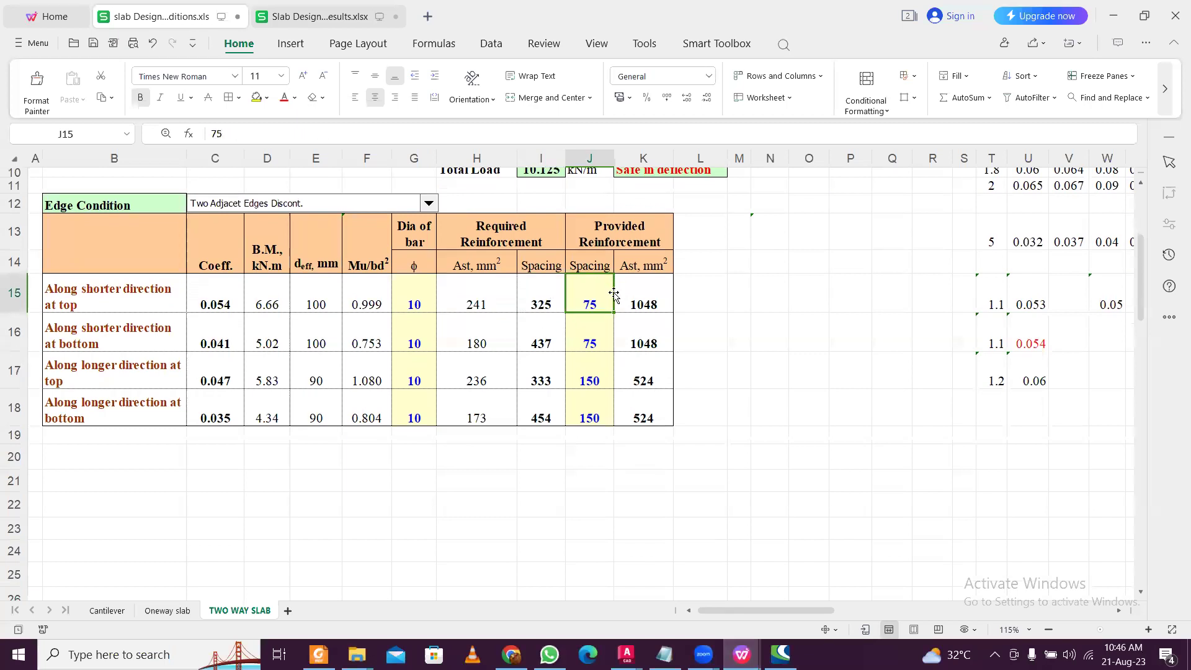
{"action": "left_click", "coordinate": [400, 302]}
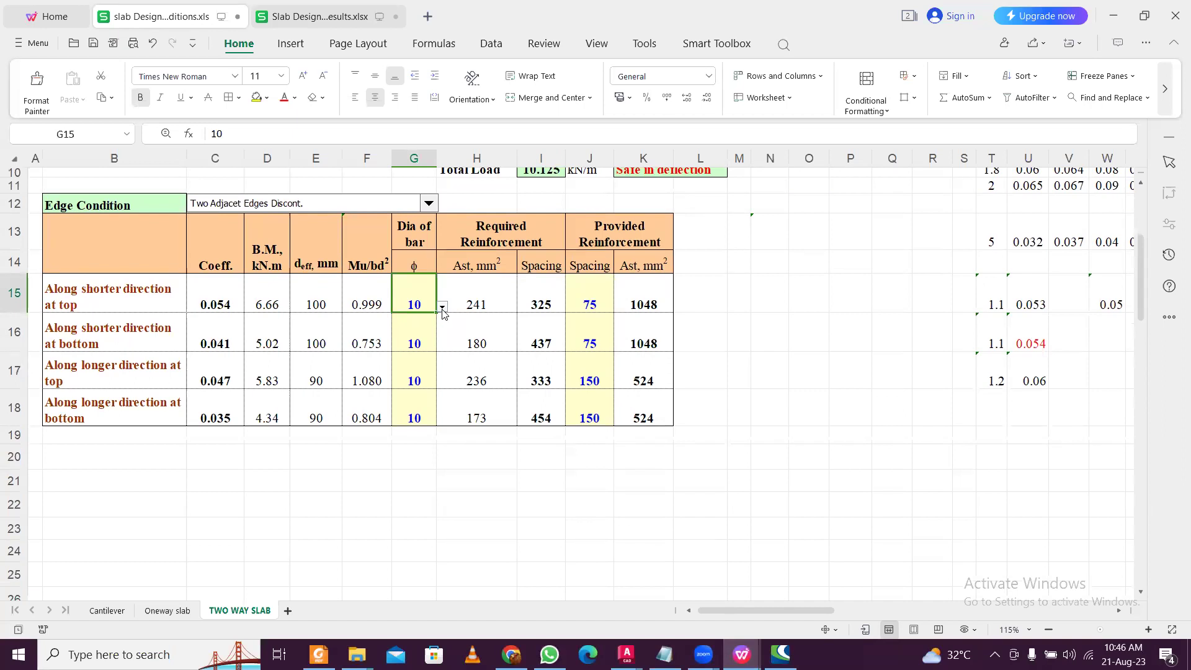
{"action": "left_click", "coordinate": [442, 307]}
{"action": "left_click", "coordinate": [400, 342]}
{"action": "left_click", "coordinate": [431, 341]}
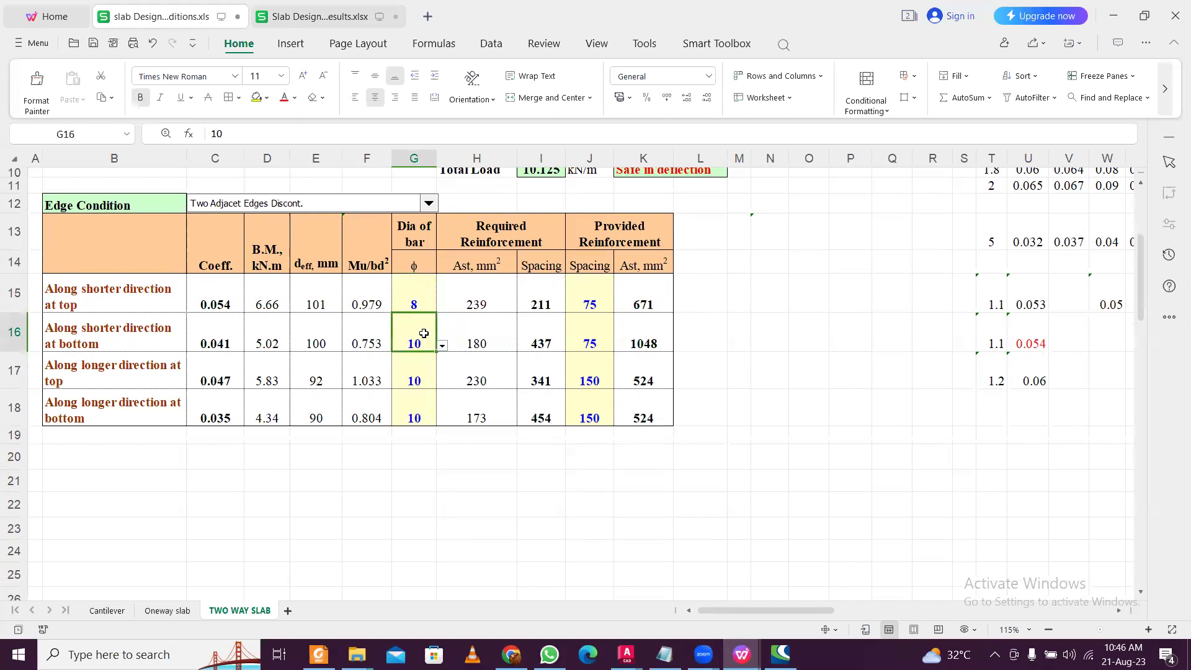
{"action": "left_click", "coordinate": [442, 346]}
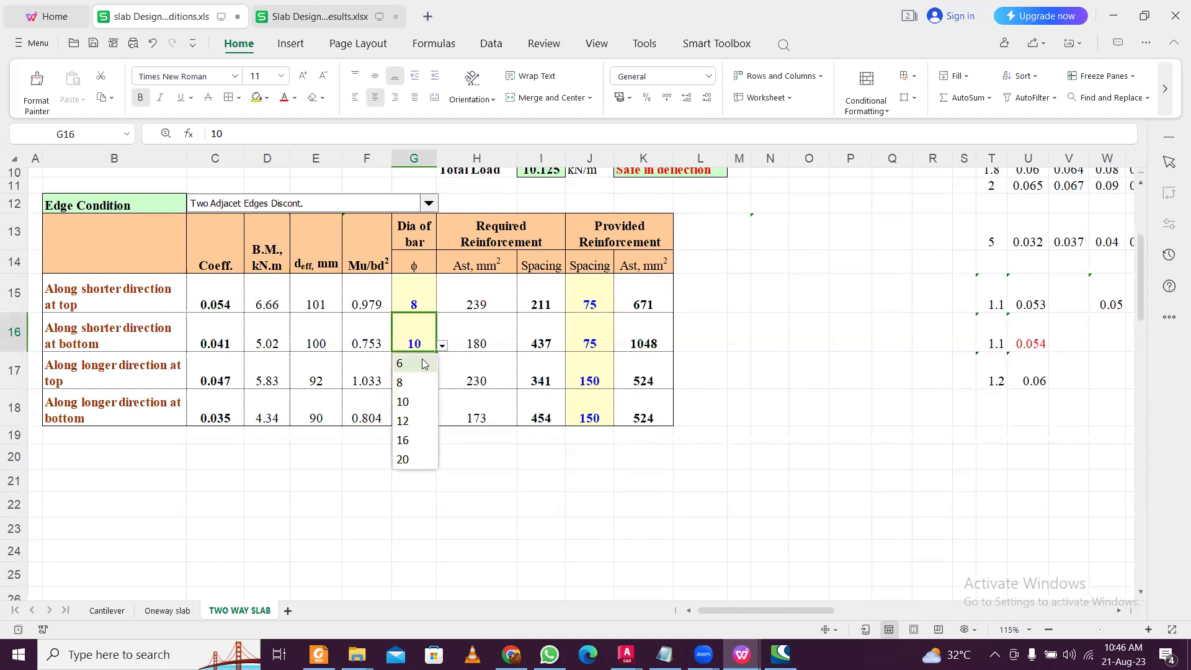
{"action": "left_click", "coordinate": [413, 383]}
Set the bar diameter to 8 mm for the top and bottom reinforcement along the longer direction.
{"action": "left_click", "coordinate": [434, 385]}
{"action": "left_click", "coordinate": [443, 386]}
{"action": "left_click", "coordinate": [407, 420]}
{"action": "left_click", "coordinate": [425, 403]}
{"action": "left_click", "coordinate": [442, 421]}
{"action": "left_click", "coordinate": [418, 459]}
Set the provided spacing for the top reinforcement along the shorter direction to 150 mm.
{"action": "left_click", "coordinate": [593, 305]}
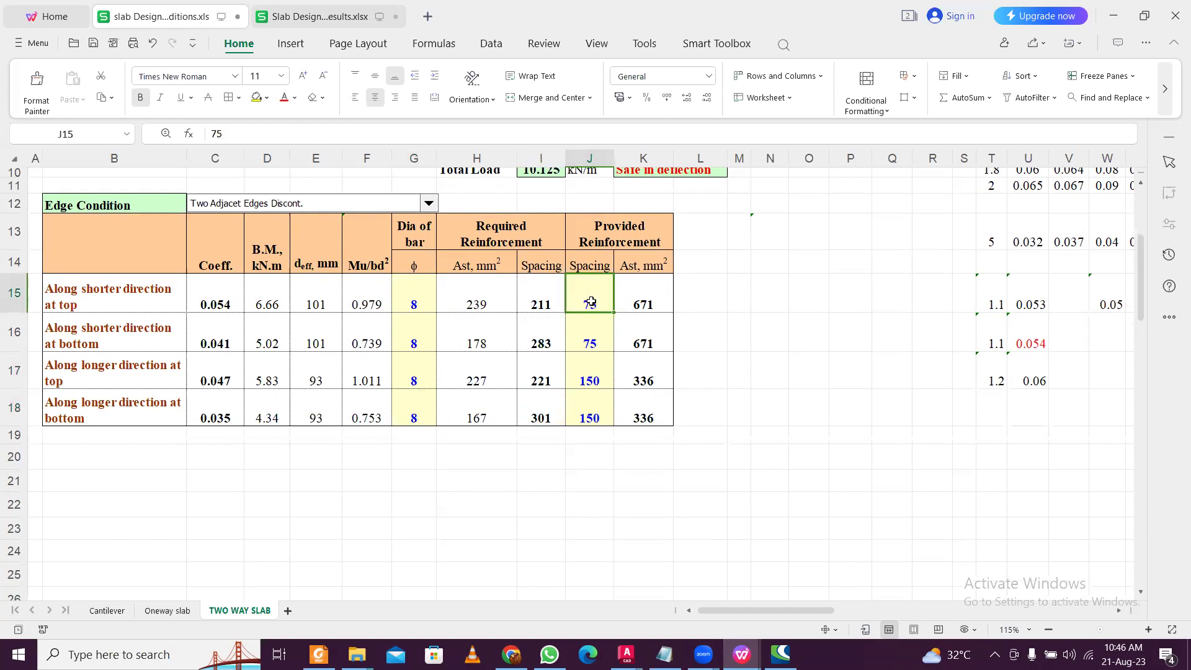
{"action": "double_click", "coordinate": [591, 304]}
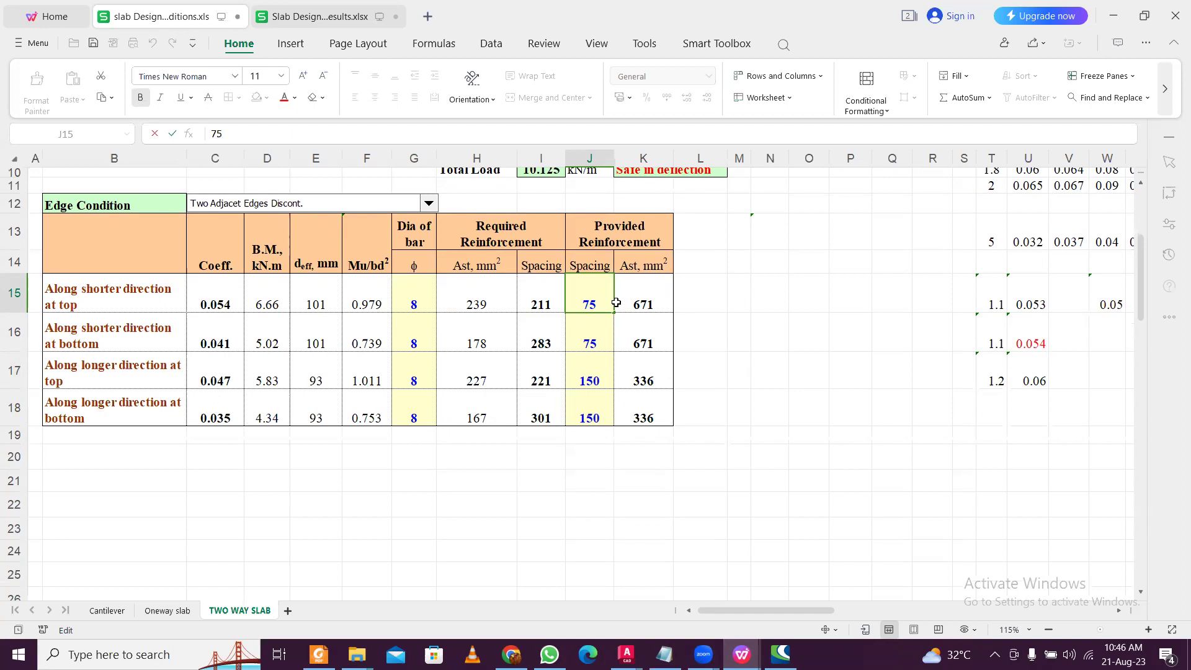
{"action": "left_click", "coordinate": [616, 303]}
{"action": "left_click", "coordinate": [585, 303]}
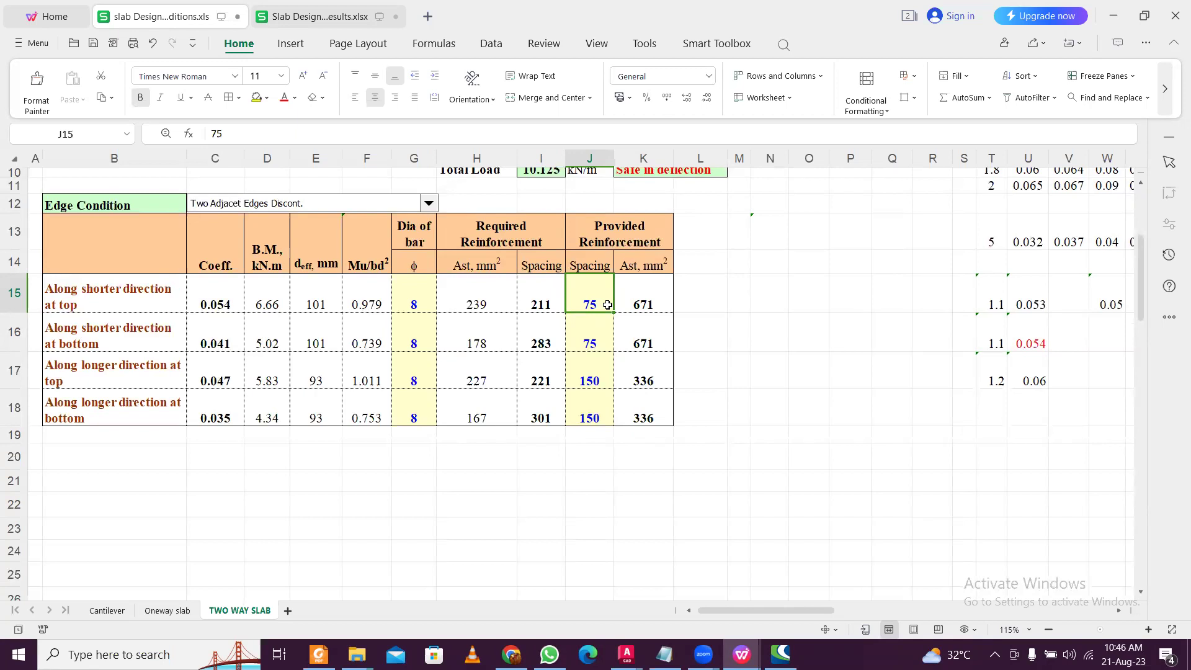
{"action": "type", "text": "150"}
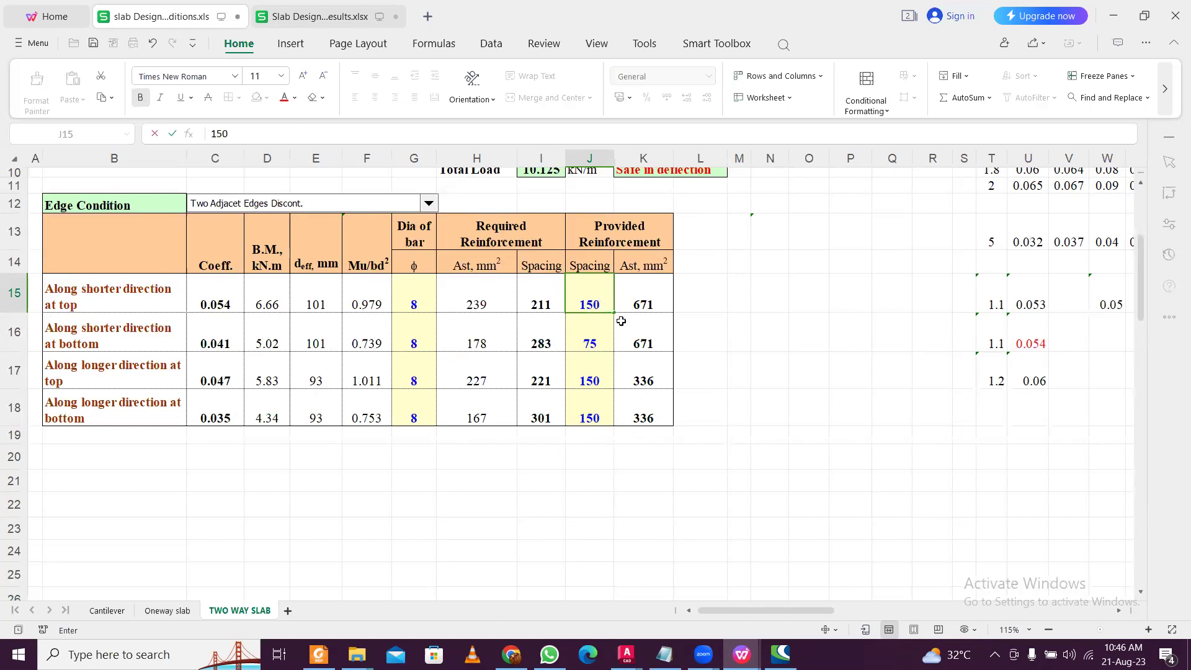
{"action": "left_click", "coordinate": [724, 370]}
Copy the 150 mm provided spacing from the shorter-direction top row to the other three reinforcement rows.
{"action": "left_click", "coordinate": [591, 303]}
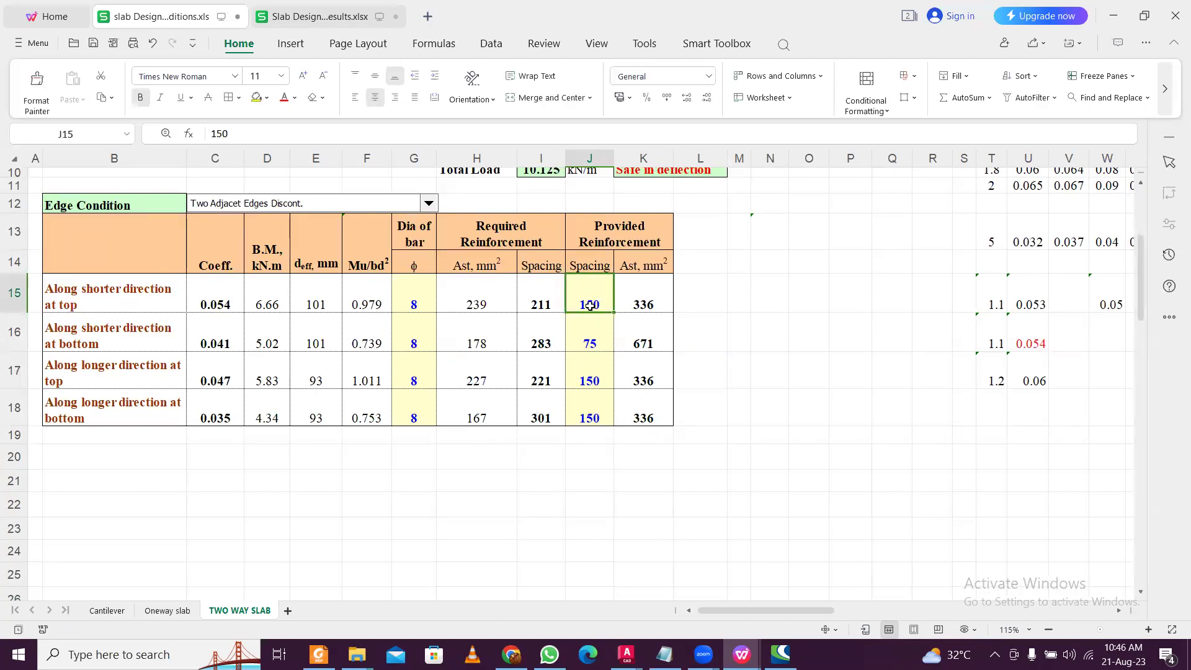
{"action": "key", "text": "ctrl+c"}
{"action": "left_click", "coordinate": [592, 333]}
{"action": "key", "text": "ctrl+v"}
{"action": "left_click", "coordinate": [590, 372]}
{"action": "key", "text": "ctrl+v"}
{"action": "left_click", "coordinate": [594, 409]}
{"action": "key", "text": "ctrl+v"}
{"action": "left_click", "coordinate": [833, 395]}
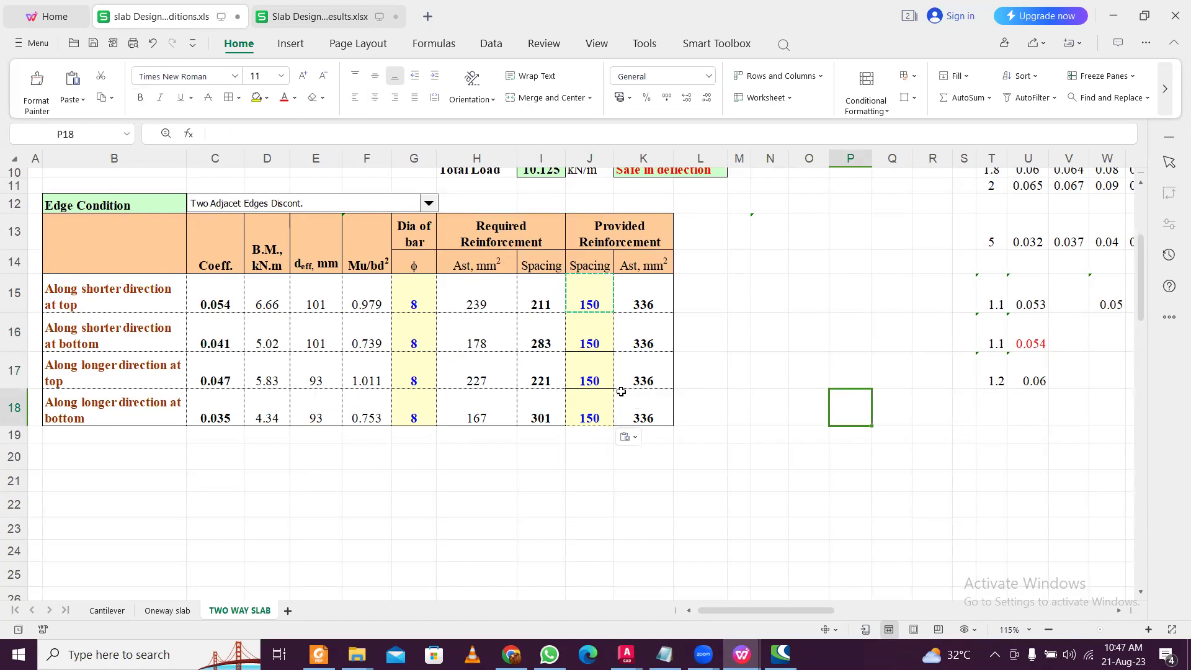
Set the provided spacing for the top reinforcement along the shorter direction to 175 mm.
{"action": "left_click", "coordinate": [596, 302]}
{"action": "key", "text": "Escape"}
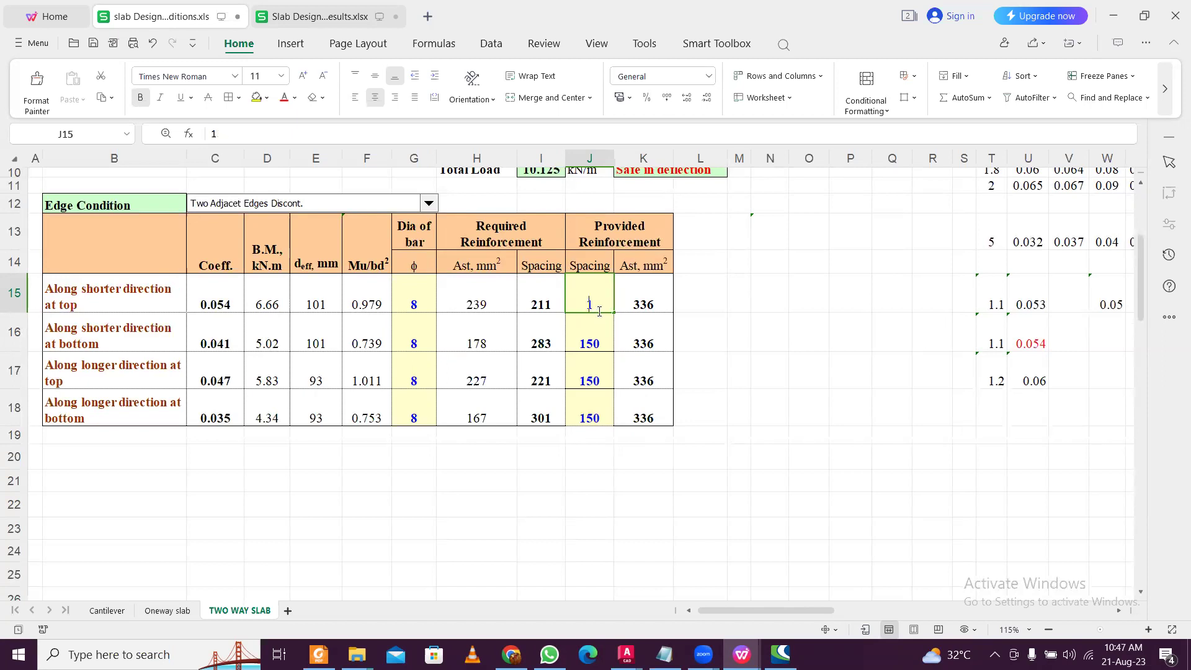
{"action": "type", "text": "175"}
{"action": "left_click", "coordinate": [752, 346]}
Copy the 175 mm provided spacing to the other three reinforcement rows and review the slab design sheet.
{"action": "left_click", "coordinate": [606, 299]}
{"action": "key", "text": "ctrl+c"}
{"action": "left_click", "coordinate": [586, 334]}
{"action": "key", "text": "ctrl+v"}
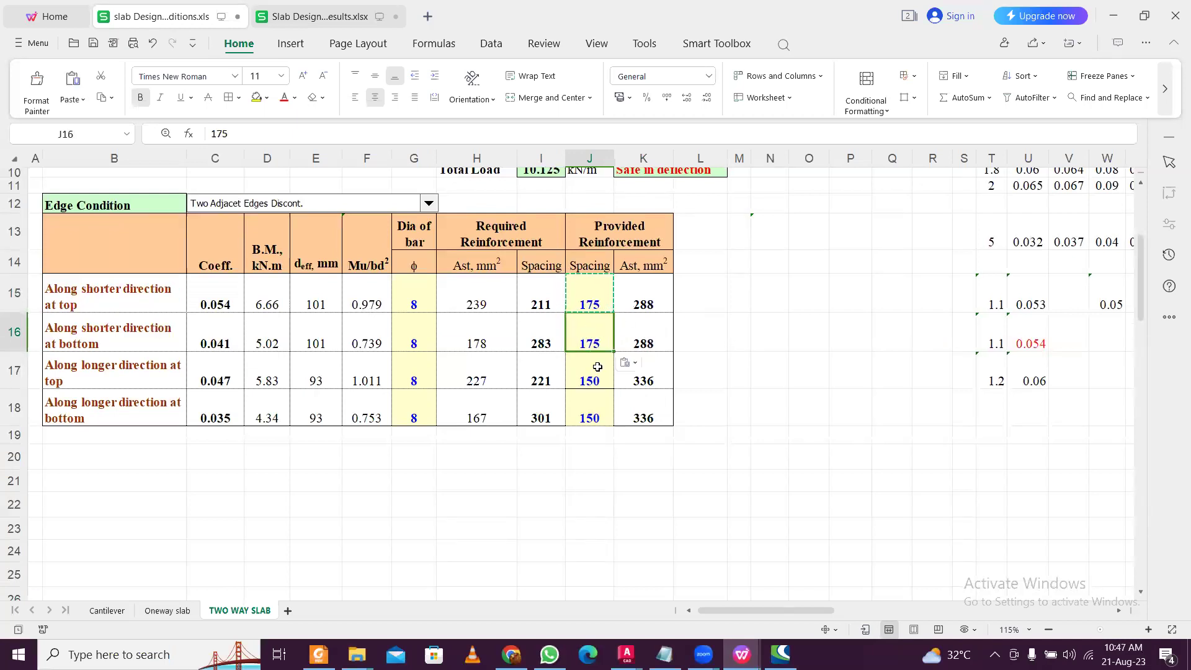
{"action": "left_click", "coordinate": [597, 366]}
{"action": "key", "text": "ctrl+v"}
{"action": "left_click", "coordinate": [589, 407]}
{"action": "key", "text": "ctrl+v"}
{"action": "left_click", "coordinate": [808, 371]}
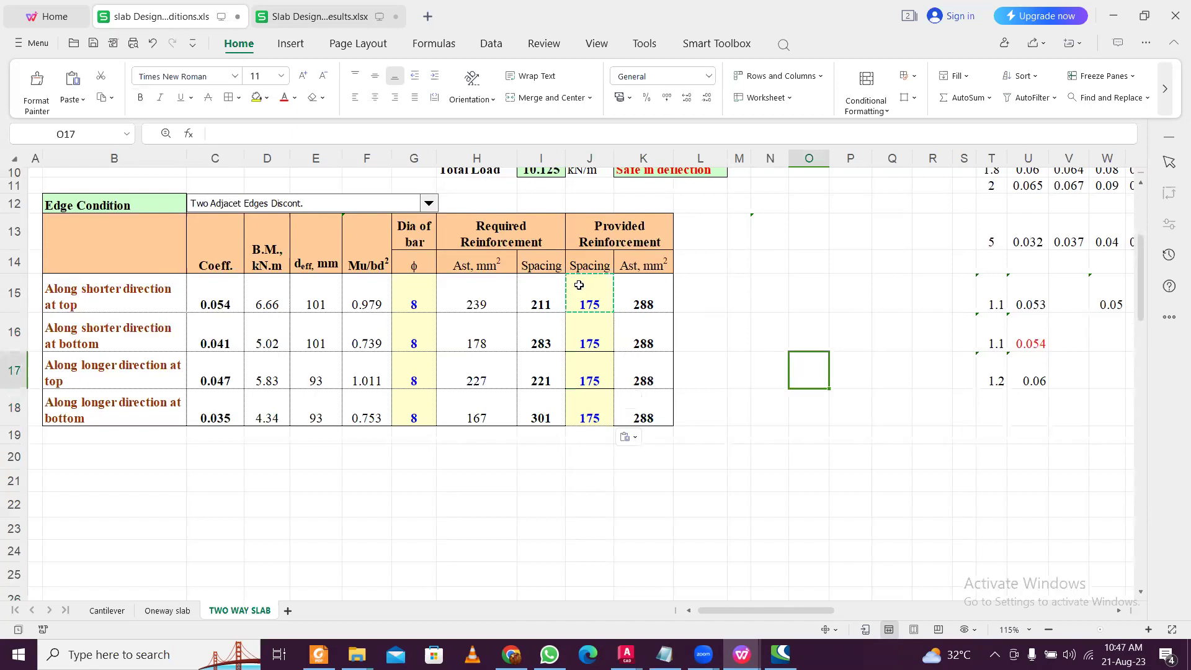
{"action": "key", "text": "Escape"}
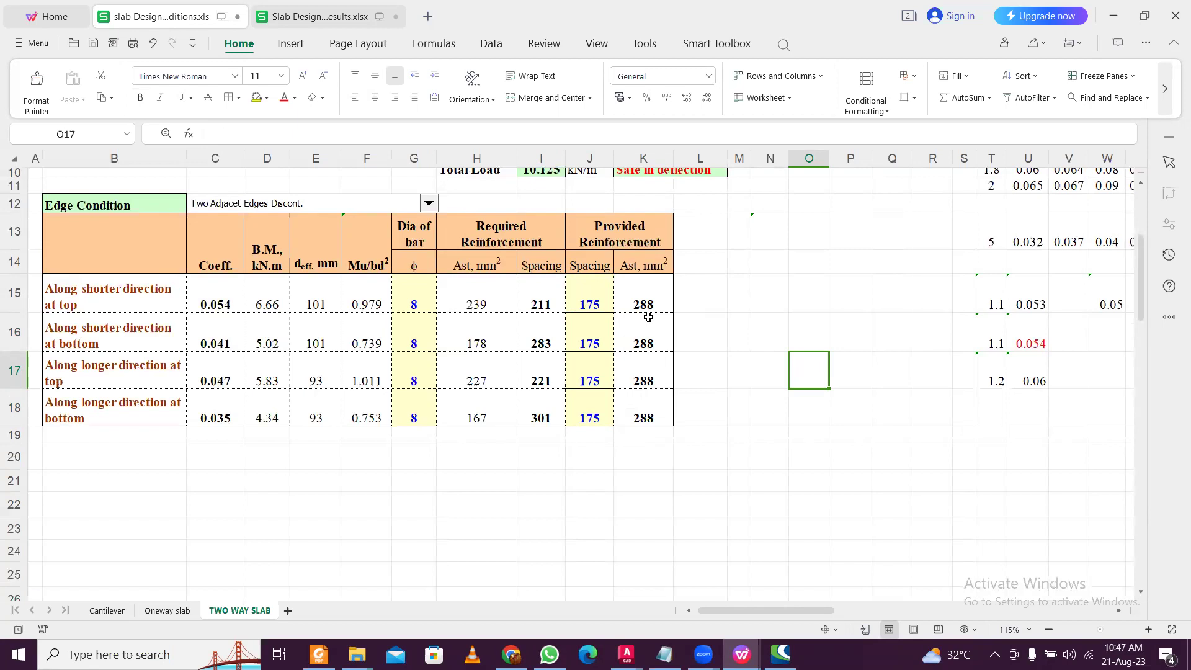
{"action": "scroll", "coordinate": [648, 316], "scroll_direction": "up", "scroll_amount": 3}
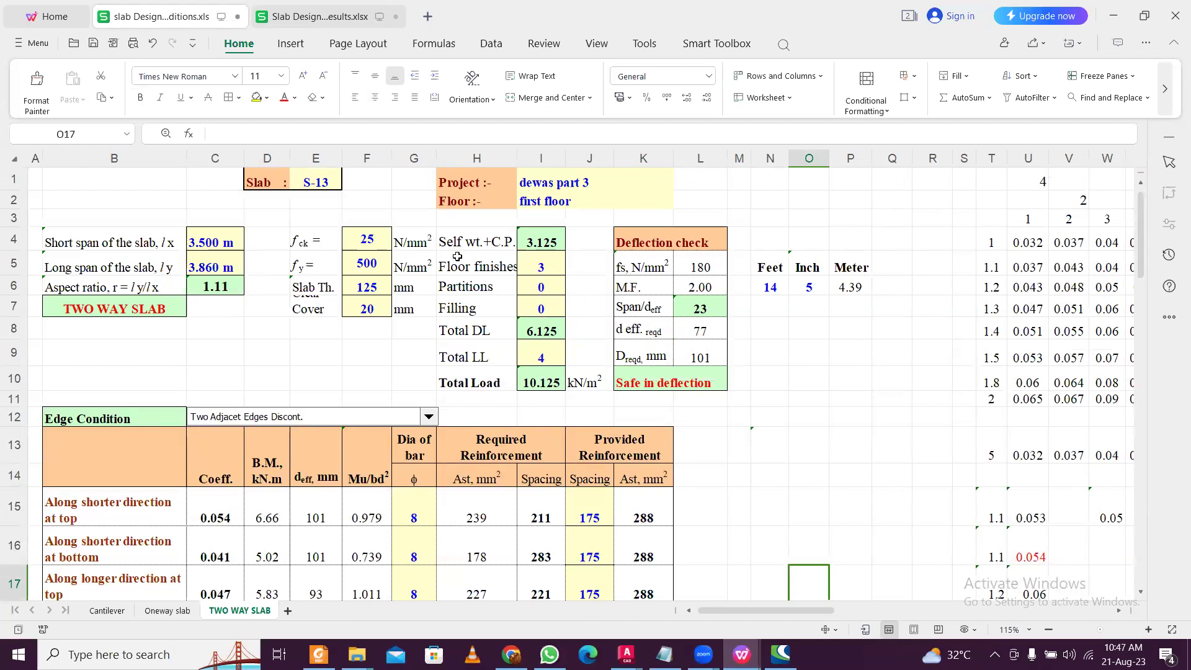
{"action": "scroll", "coordinate": [379, 283], "scroll_direction": "down", "scroll_amount": 3}
{"action": "scroll", "coordinate": [386, 288], "scroll_direction": "down", "scroll_amount": 2}
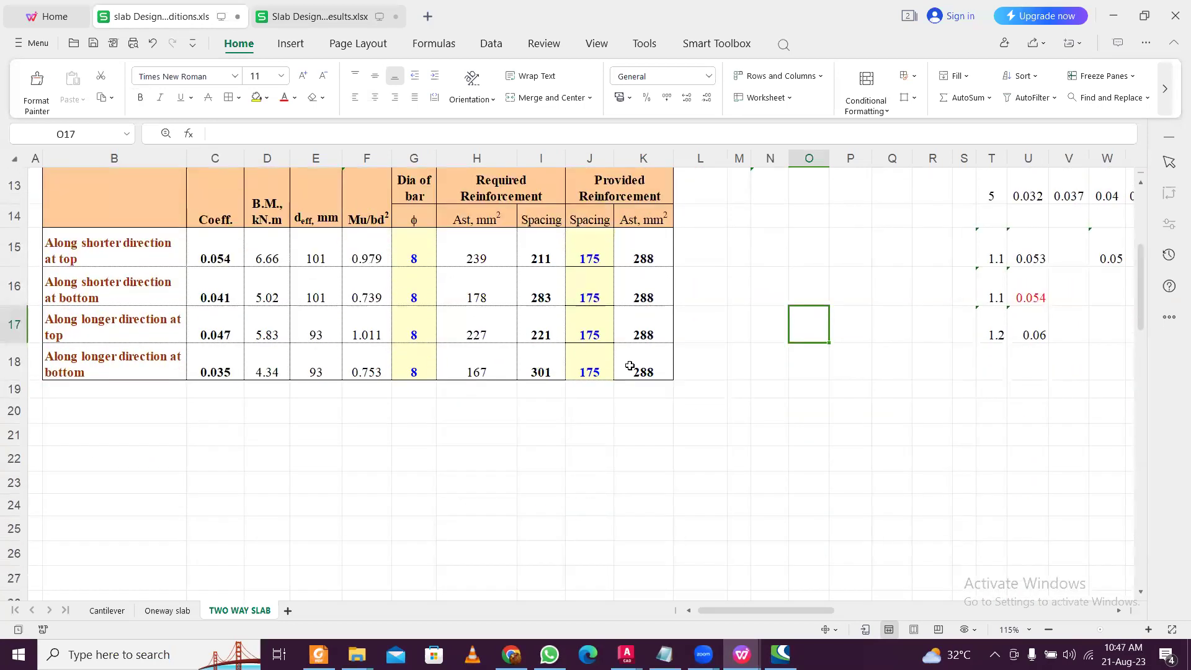
Switch to the Ram Mandir structural drawing in AutoCAD and start a slab bar line across the left beam's width between grids A and A'.
{"action": "mouse_move", "coordinate": [626, 654]}
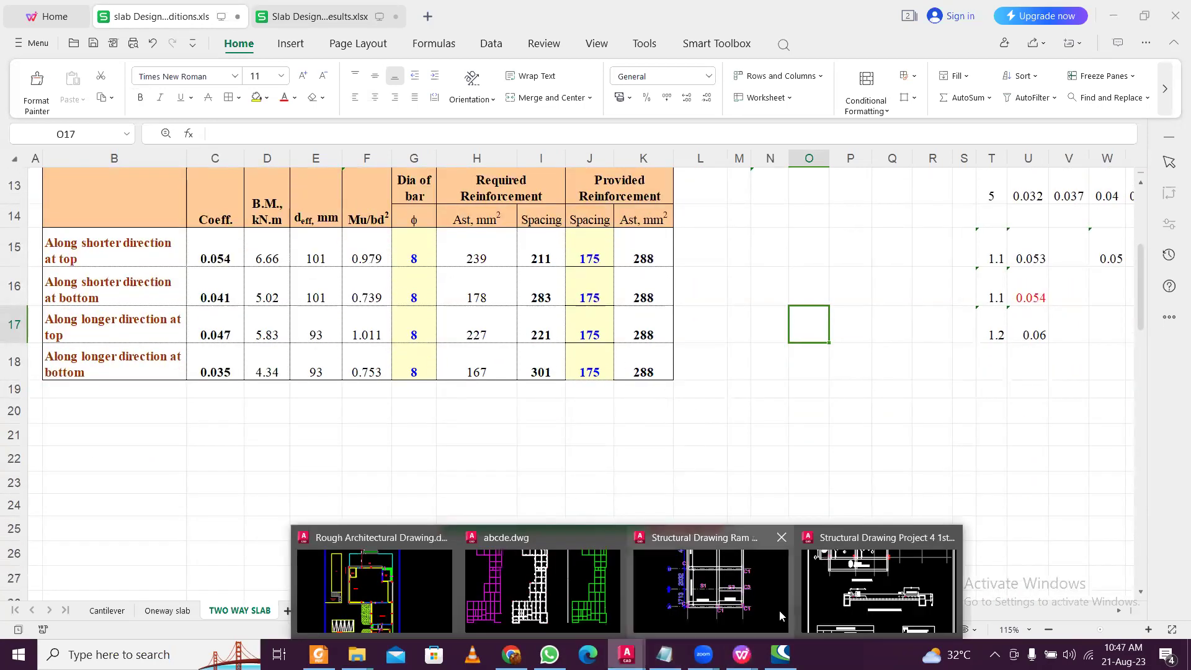
{"action": "left_click", "coordinate": [710, 589]}
{"action": "scroll", "coordinate": [588, 357], "scroll_direction": "down", "scroll_amount": 3}
{"action": "mouse_move", "coordinate": [471, 310]}
{"action": "middle_mouse_down"}
{"action": "mouse_move", "coordinate": [587, 358]}
{"action": "mouse_move", "coordinate": [695, 362]}
{"action": "middle_mouse_up"}
{"action": "scroll", "coordinate": [261, 369], "scroll_direction": "up", "scroll_amount": 8}
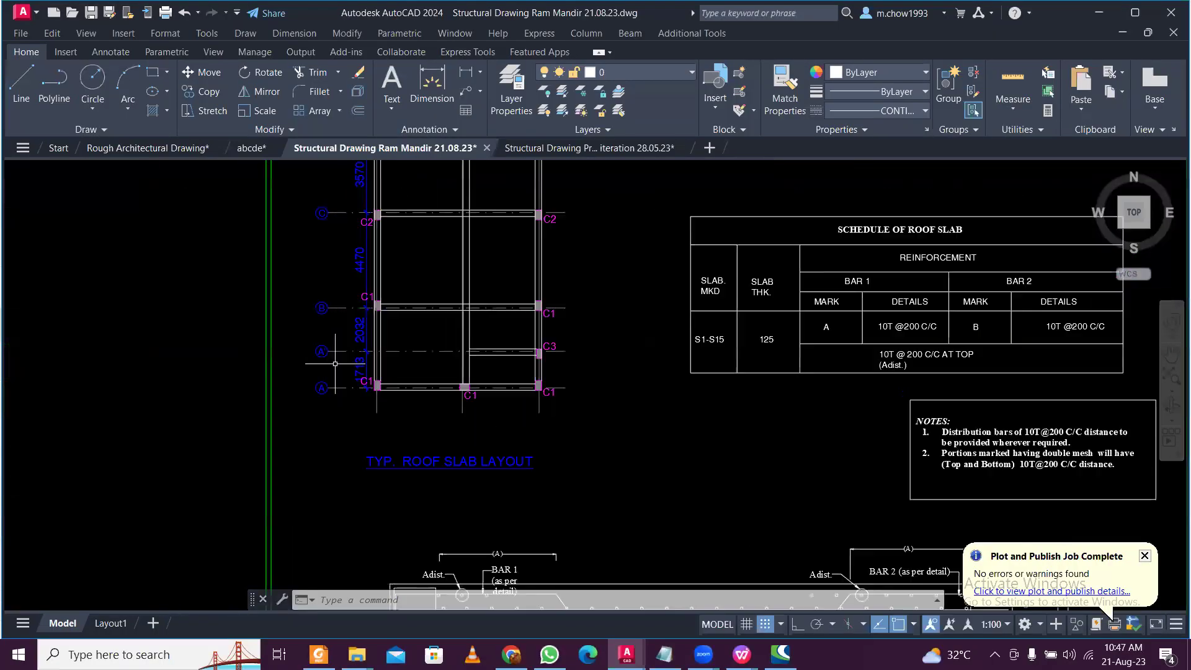
{"action": "scroll", "coordinate": [359, 371], "scroll_direction": "up", "scroll_amount": 2}
{"action": "mouse_move", "coordinate": [496, 327]}
{"action": "middle_mouse_down"}
{"action": "mouse_move", "coordinate": [468, 414]}
{"action": "mouse_move", "coordinate": [418, 402]}
{"action": "middle_mouse_up"}
{"action": "left_click", "coordinate": [21, 83]}
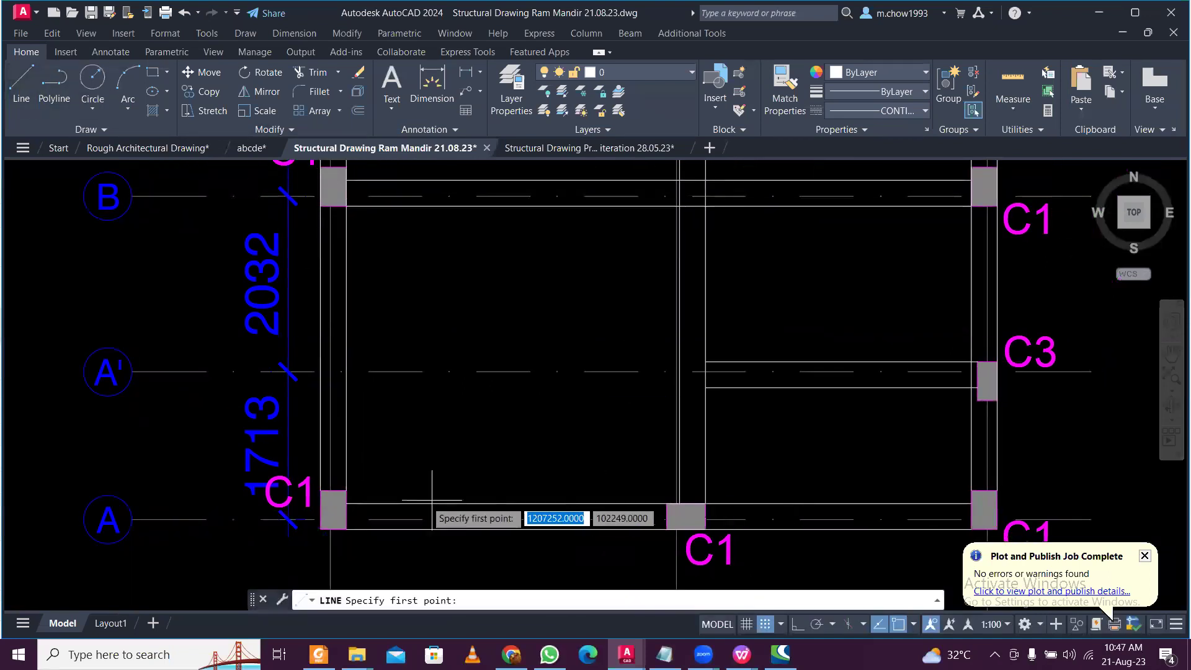
{"action": "left_click", "coordinate": [320, 450]}
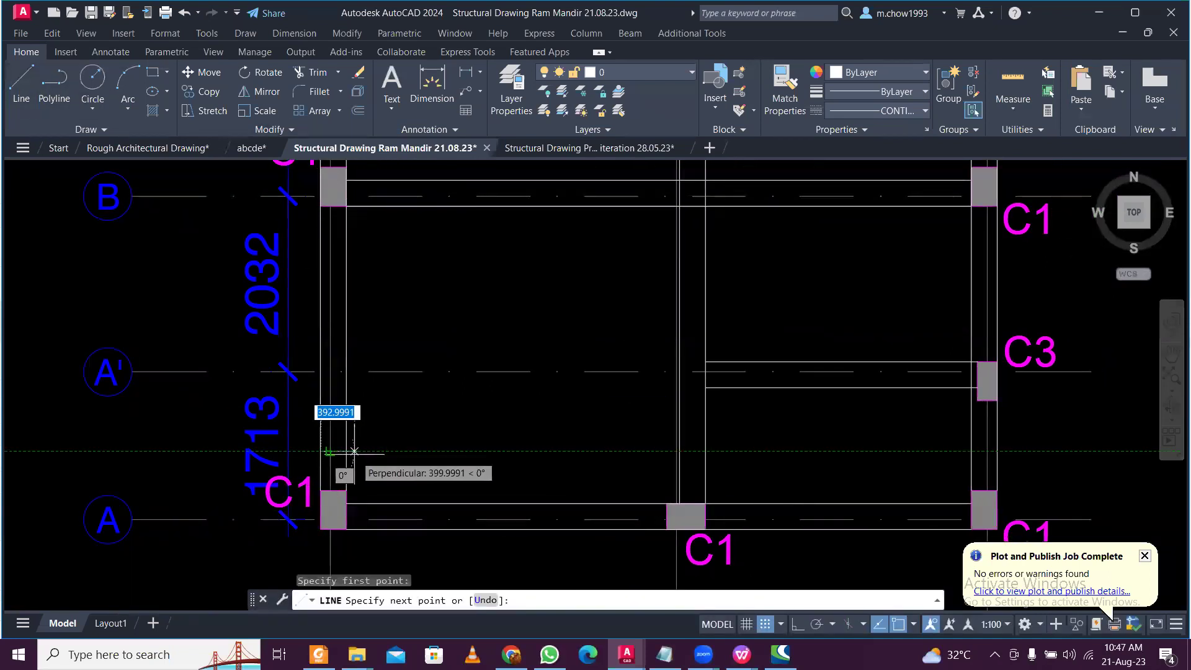
{"action": "left_click", "coordinate": [347, 451]}
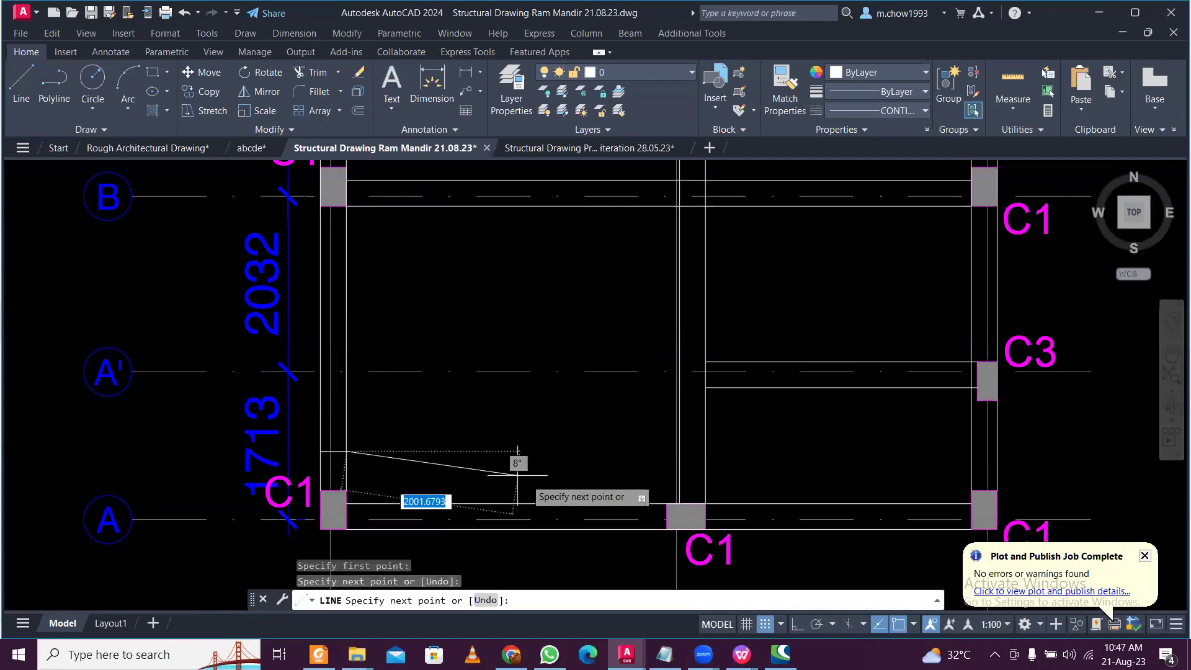
Check the quarter-span values in the slab results workbook and extend the bar line 900 mm horizontally from the left beam's inner face.
{"action": "left_click", "coordinate": [797, 625]}
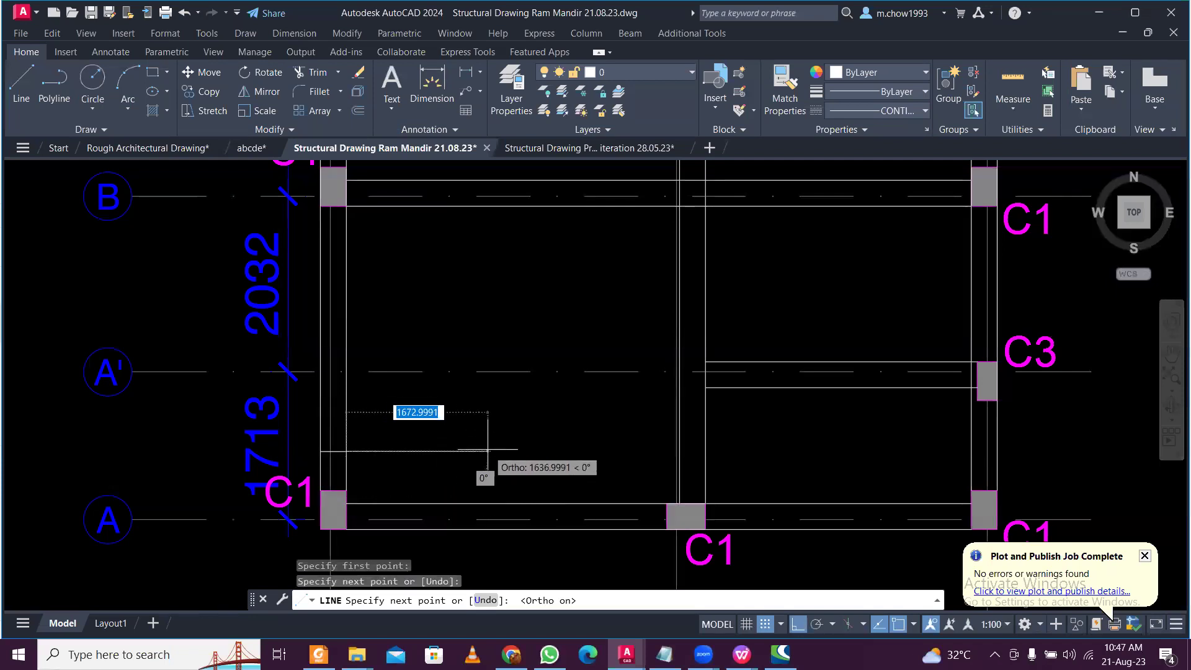
{"action": "scroll", "coordinate": [450, 441], "scroll_direction": "down", "scroll_amount": 3}
{"action": "scroll", "coordinate": [450, 442], "scroll_direction": "up", "scroll_amount": 3}
{"action": "scroll", "coordinate": [449, 441], "scroll_direction": "down", "scroll_amount": 2}
{"action": "mouse_move", "coordinate": [450, 441]}
{"action": "middle_mouse_down"}
{"action": "mouse_move", "coordinate": [436, 361]}
{"action": "mouse_move", "coordinate": [370, 423]}
{"action": "middle_mouse_up"}
{"action": "scroll", "coordinate": [310, 372], "scroll_direction": "down", "scroll_amount": 6}
{"action": "scroll", "coordinate": [292, 363], "scroll_direction": "up", "scroll_amount": 4}
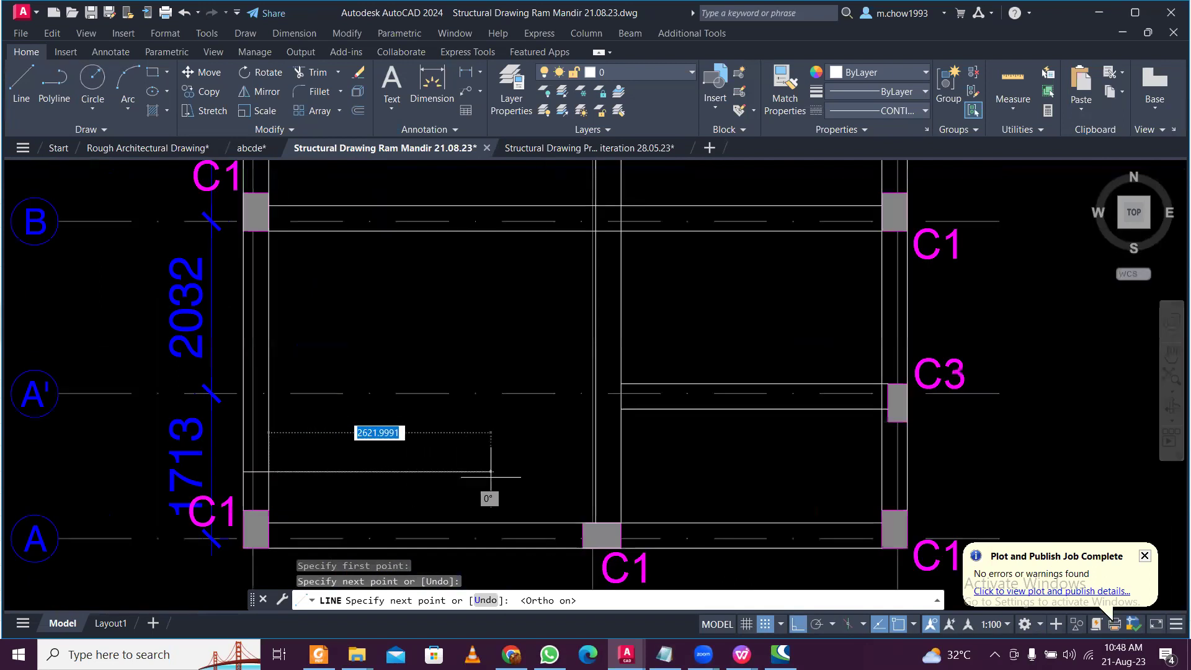
{"action": "left_click", "coordinate": [784, 580]}
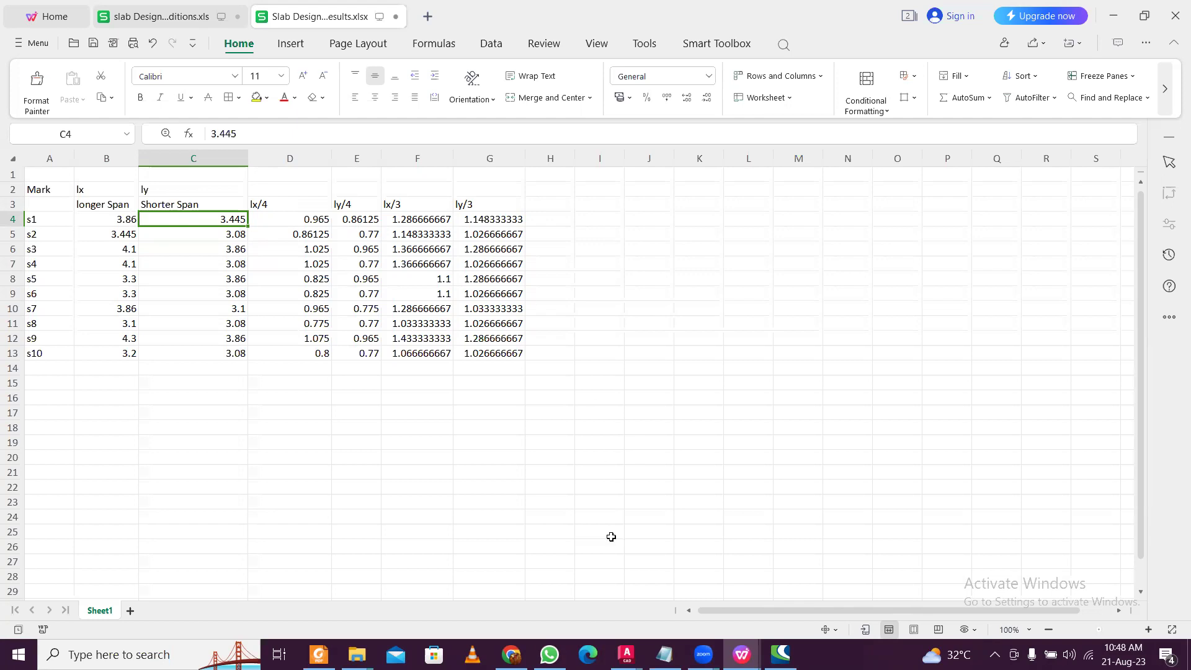
{"action": "mouse_move", "coordinate": [626, 654]}
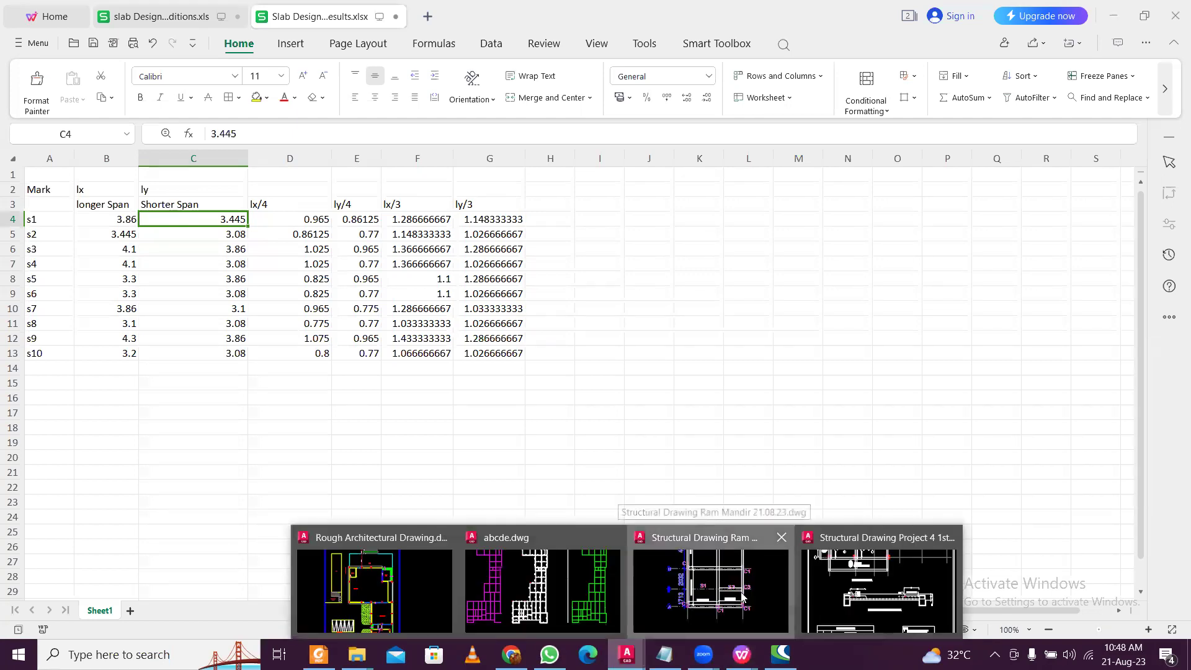
{"action": "left_click", "coordinate": [710, 586]}
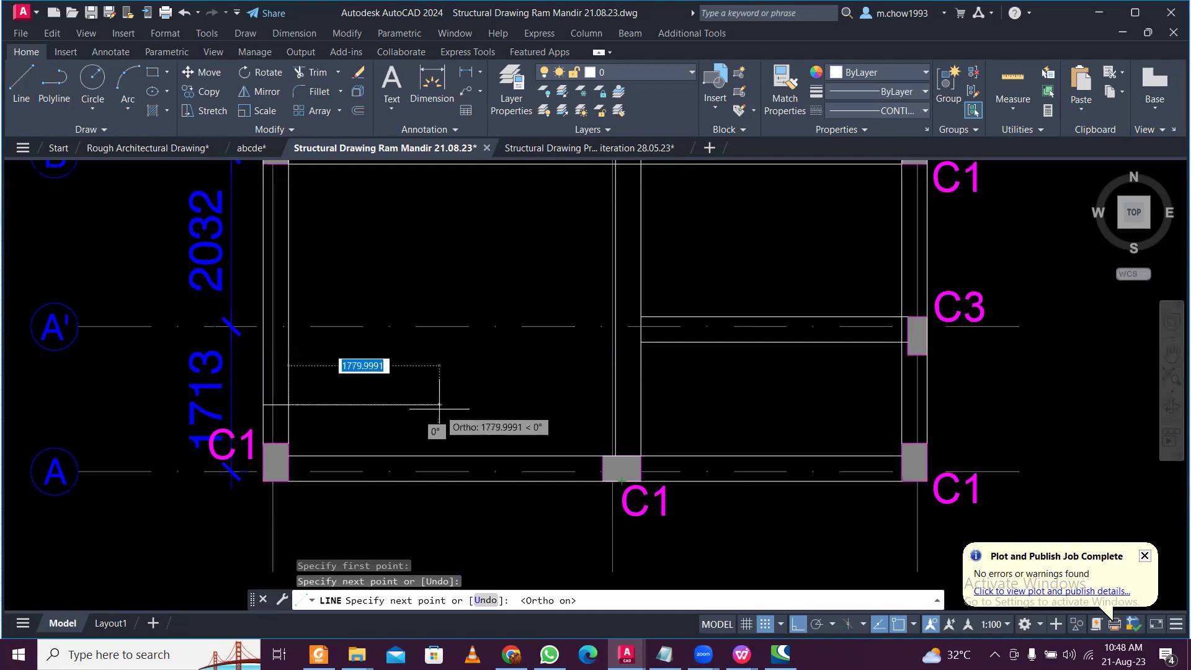
{"action": "type", "text": "900"}
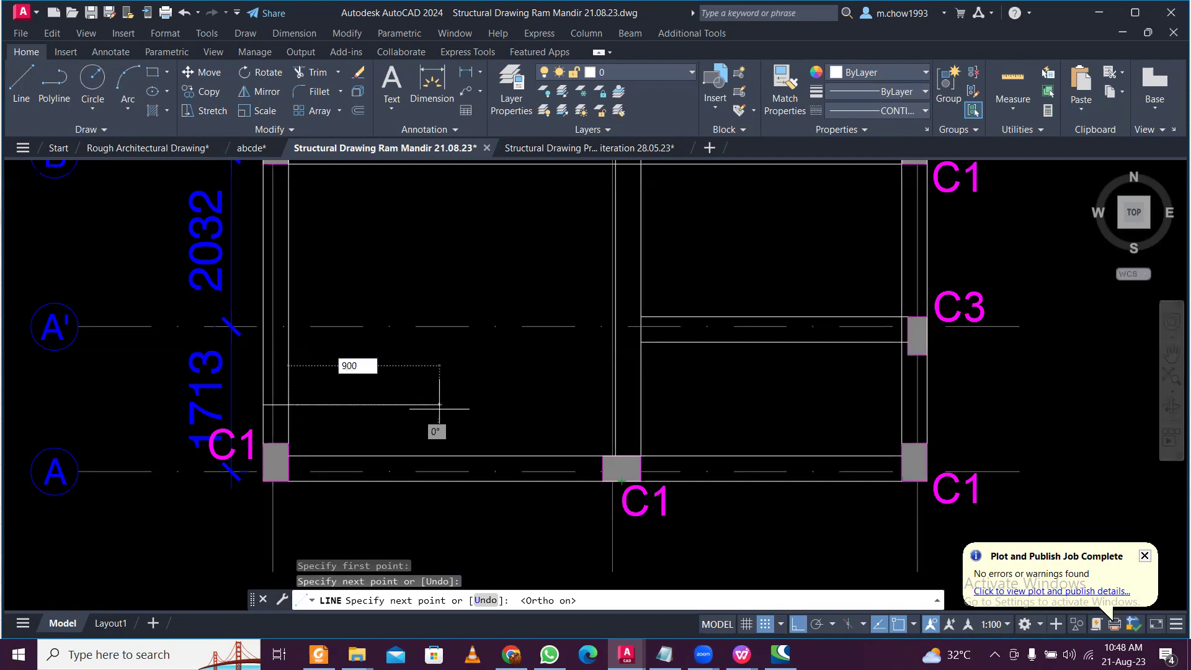
{"action": "key", "text": "Return"}
Crank the bar line diagonally downward and continue it horizontally into the middle beam.
{"action": "scroll", "coordinate": [366, 444], "scroll_direction": "up", "scroll_amount": 2}
{"action": "scroll", "coordinate": [377, 440], "scroll_direction": "up", "scroll_amount": 2}
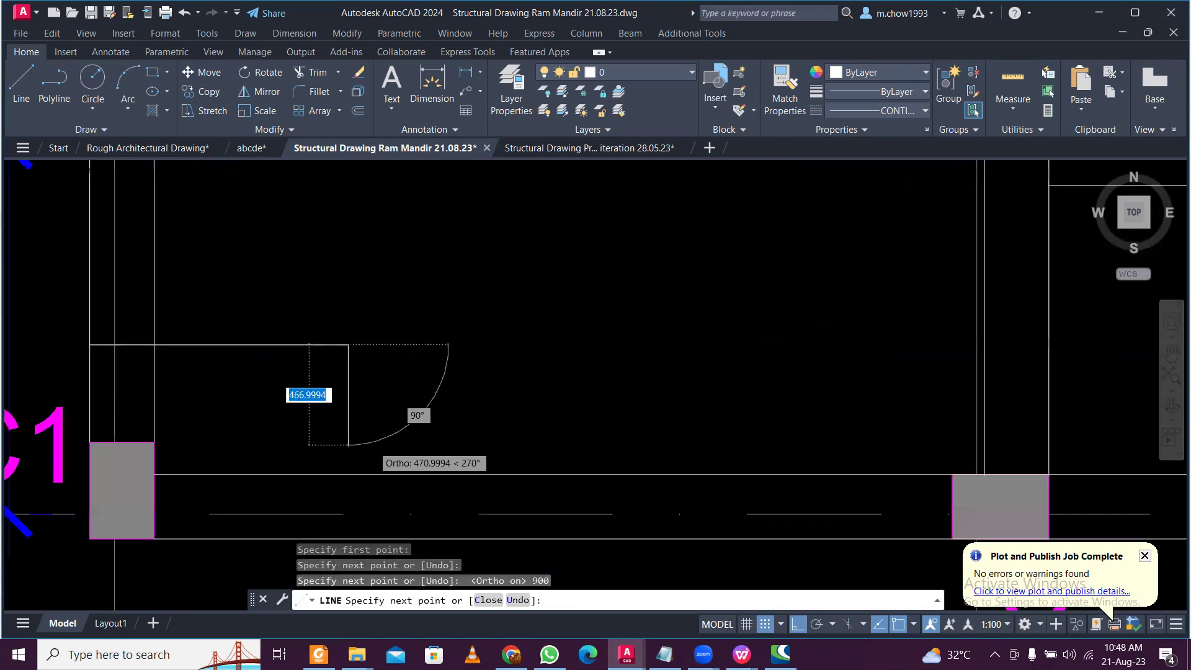
{"action": "left_click", "coordinate": [796, 624]}
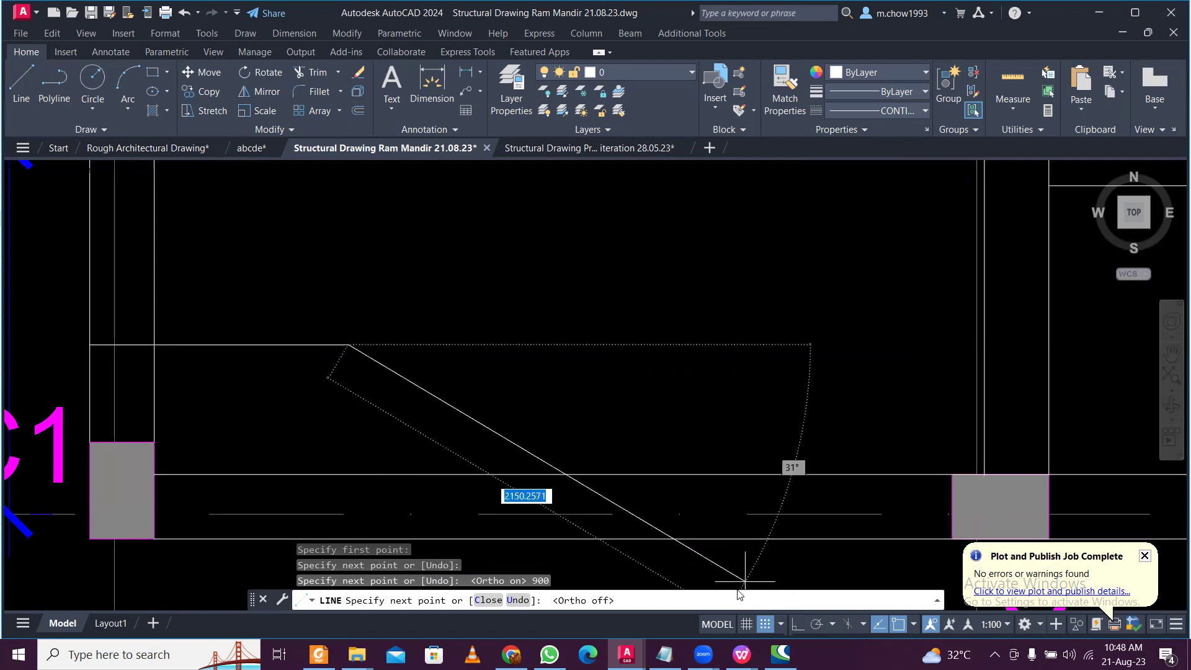
{"action": "left_click", "coordinate": [375, 370]}
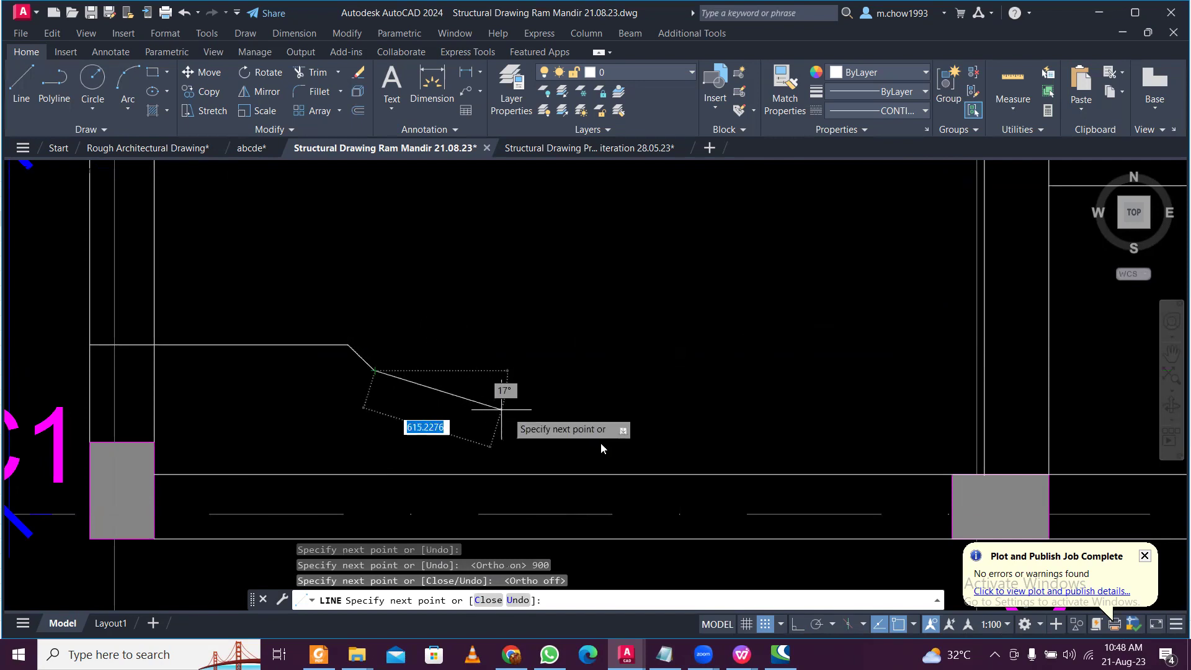
{"action": "scroll", "coordinate": [614, 360], "scroll_direction": "down", "scroll_amount": 2}
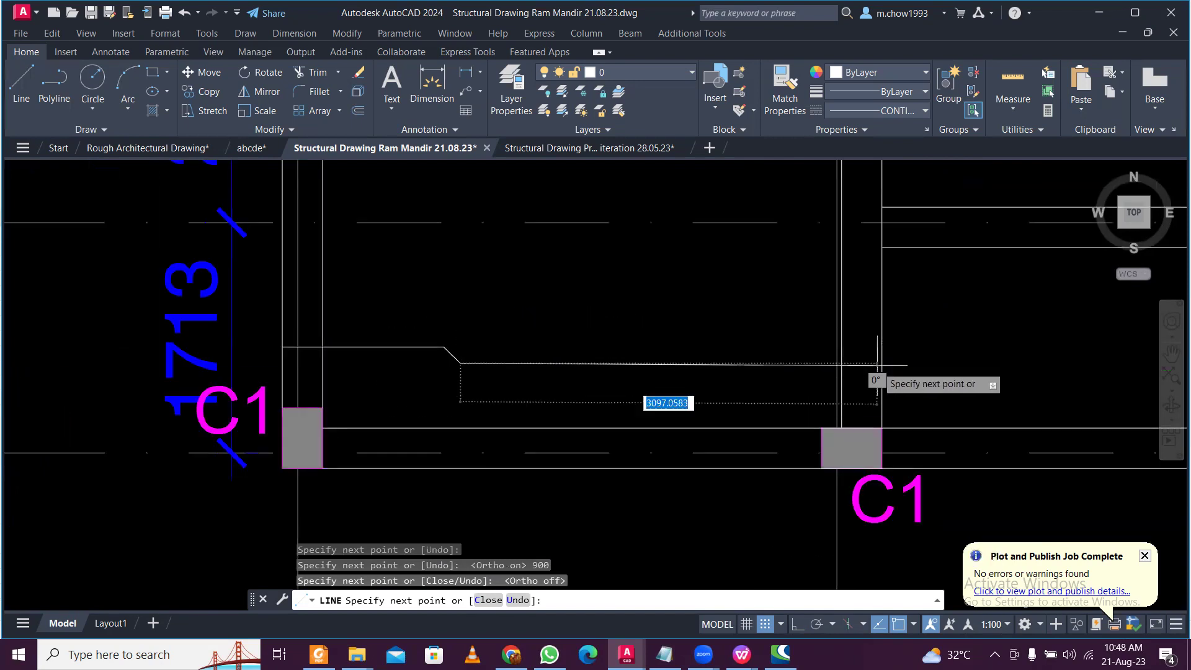
{"action": "left_click", "coordinate": [796, 625]}
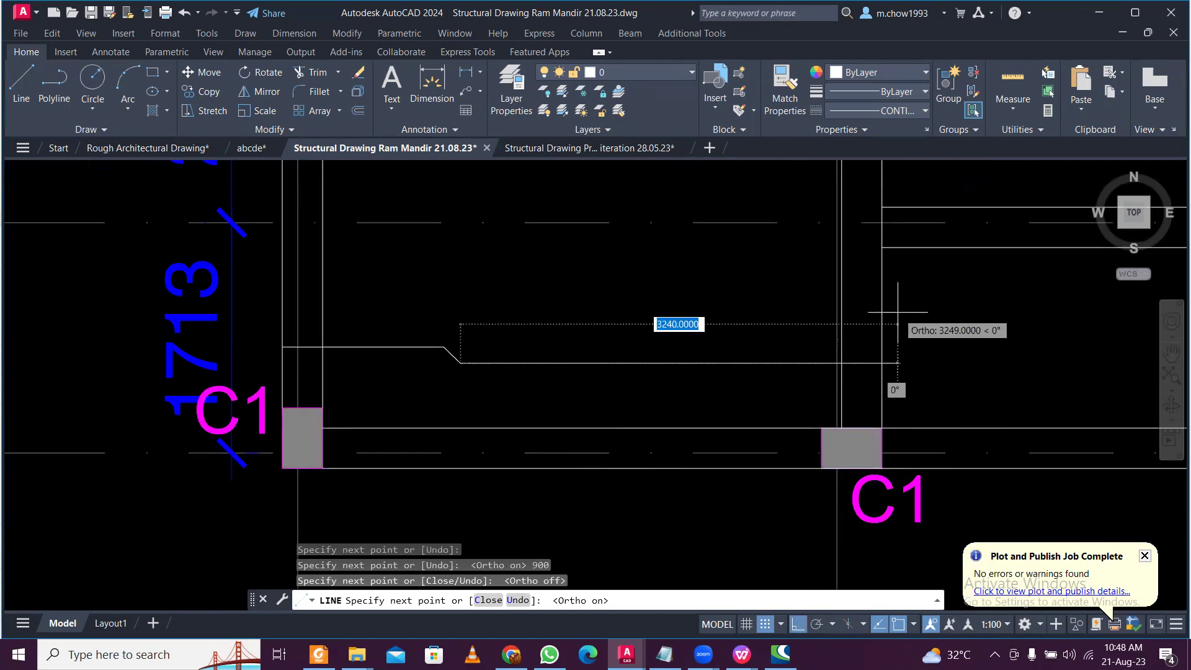
{"action": "key", "text": "Escape"}
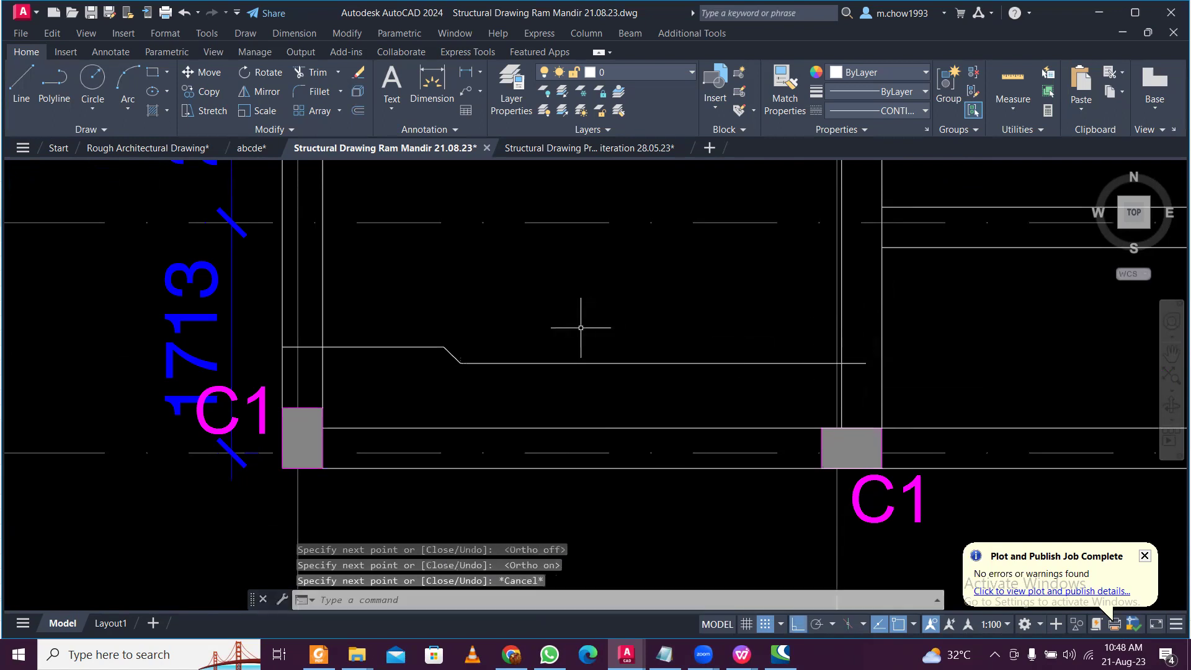
Dimension the bar's straight length from the left beam's inner face to the crank, placing the dimension above the bar.
{"action": "scroll", "coordinate": [431, 335], "scroll_direction": "down", "scroll_amount": 3}
{"action": "scroll", "coordinate": [431, 336], "scroll_direction": "up", "scroll_amount": 3}
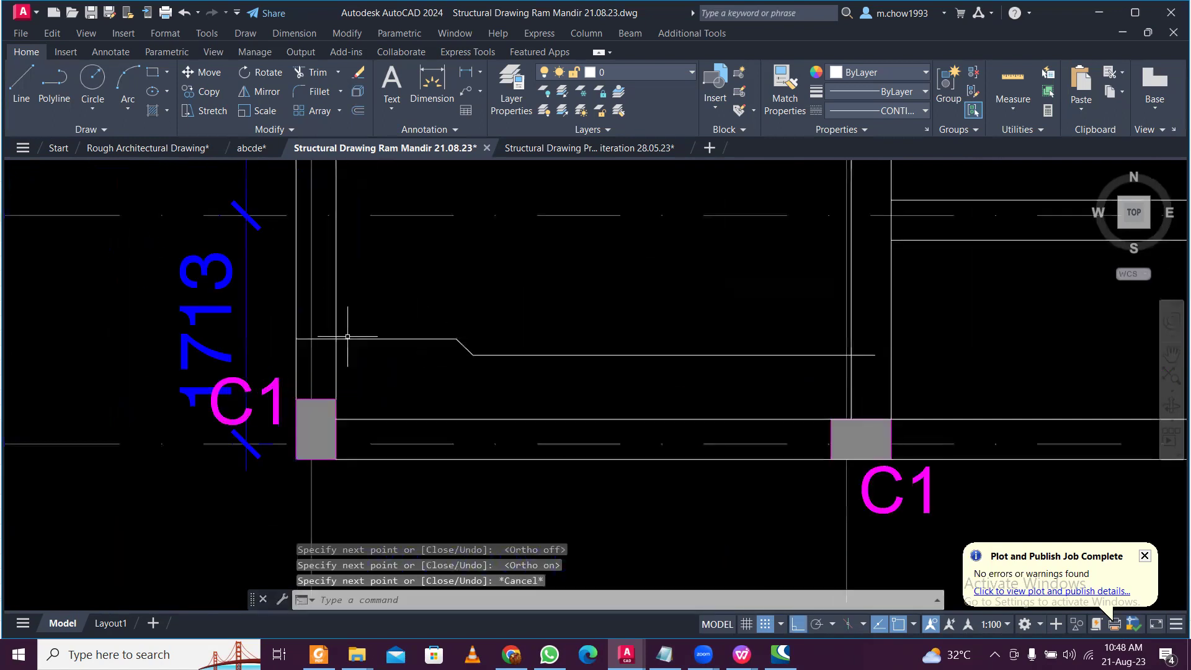
{"action": "left_click", "coordinate": [432, 81]}
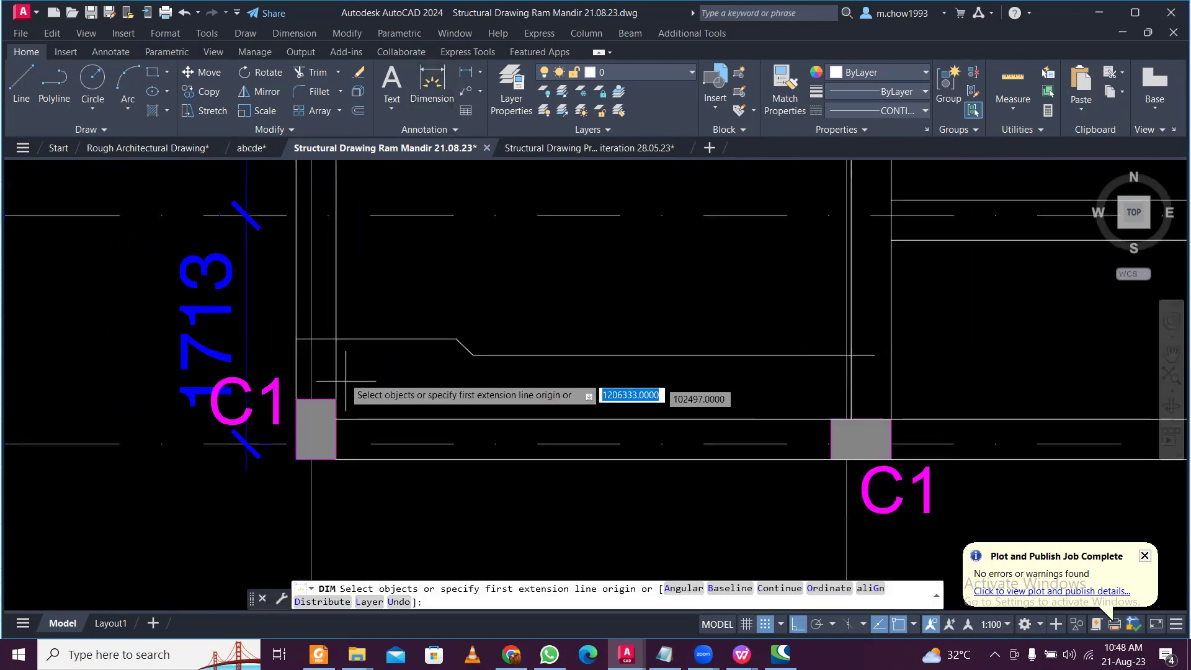
{"action": "left_click", "coordinate": [335, 338]}
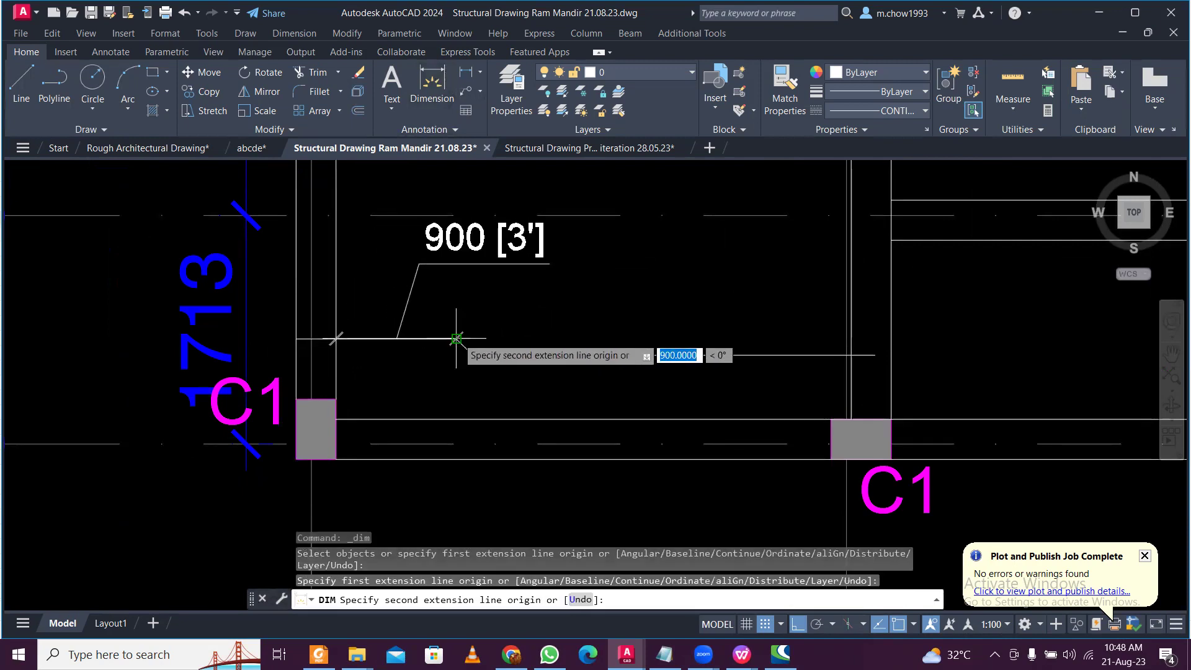
{"action": "left_click", "coordinate": [456, 338]}
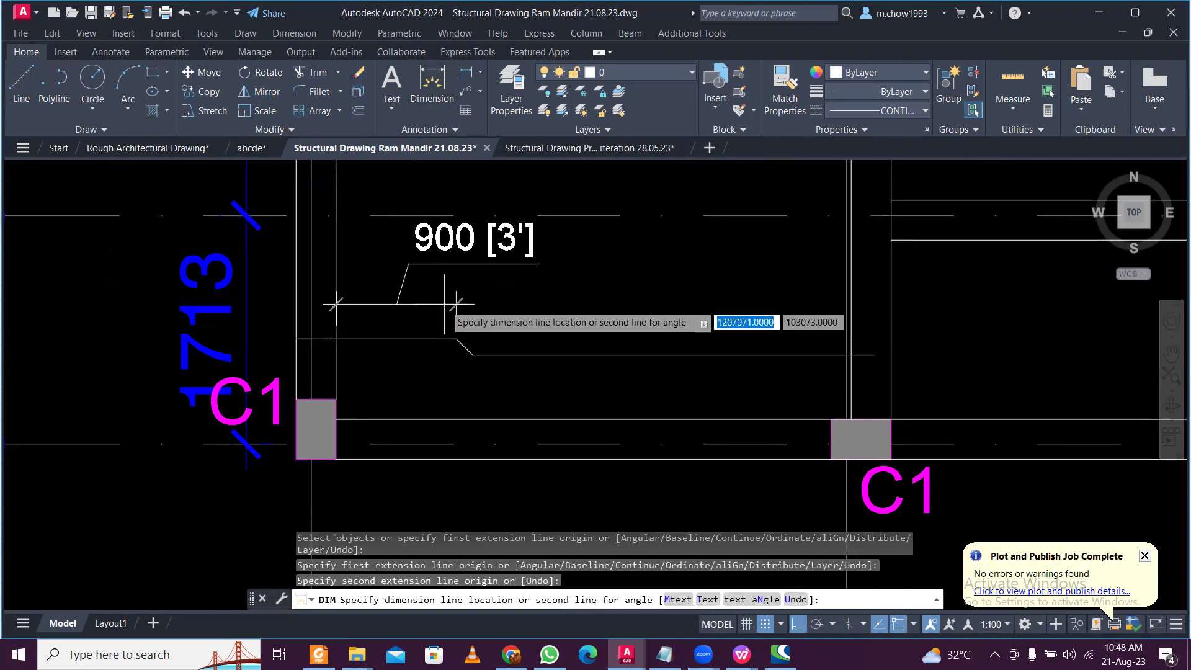
{"action": "left_click", "coordinate": [447, 312]}
{"action": "scroll", "coordinate": [347, 311], "scroll_direction": "down", "scroll_amount": 2}
{"action": "middle_click_drag", "start_coordinate": [452, 315], "coordinate": [446, 345]}
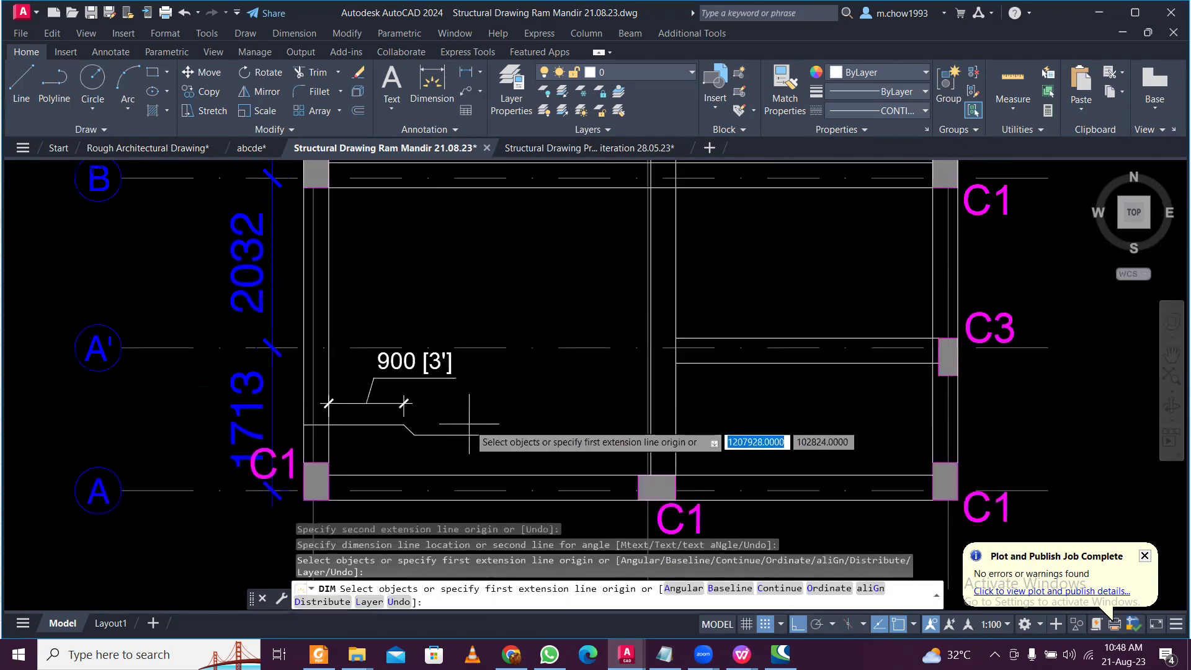
{"action": "key", "text": "Return"}
Start a second bar line below the first, from inside the middle beam to its inner face, and extend it 900 mm toward the left beam.
{"action": "scroll", "coordinate": [430, 340], "scroll_direction": "up", "scroll_amount": 2}
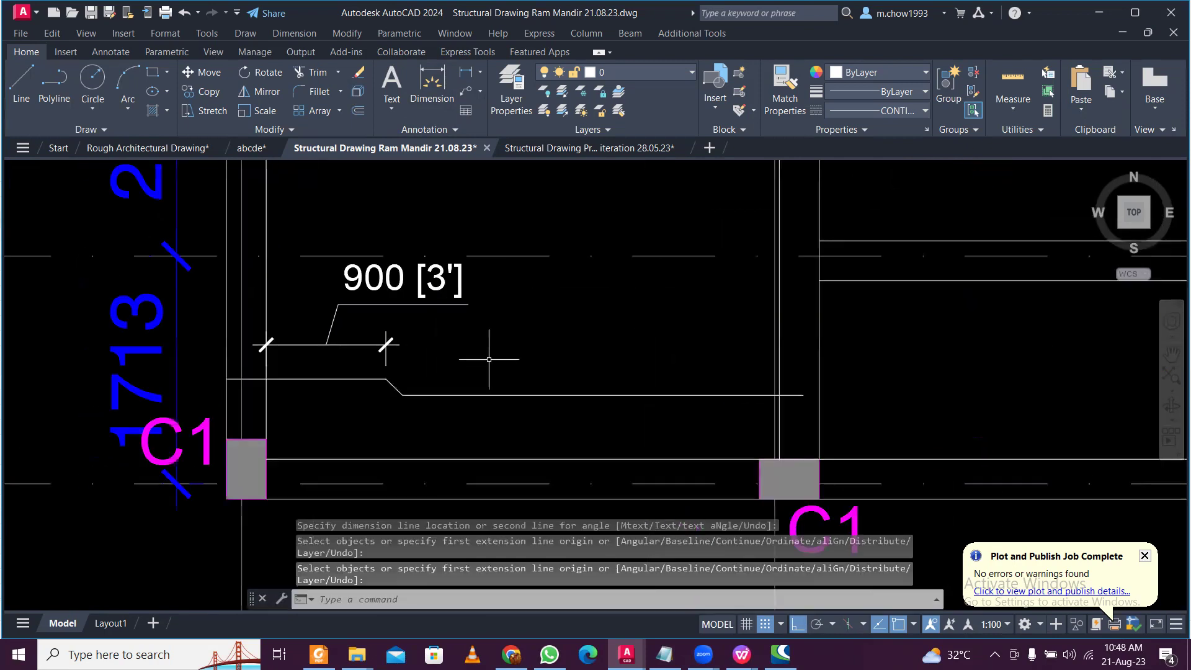
{"action": "scroll", "coordinate": [489, 341], "scroll_direction": "down", "scroll_amount": 2}
{"action": "middle_click_drag", "start_coordinate": [491, 337], "coordinate": [497, 393]}
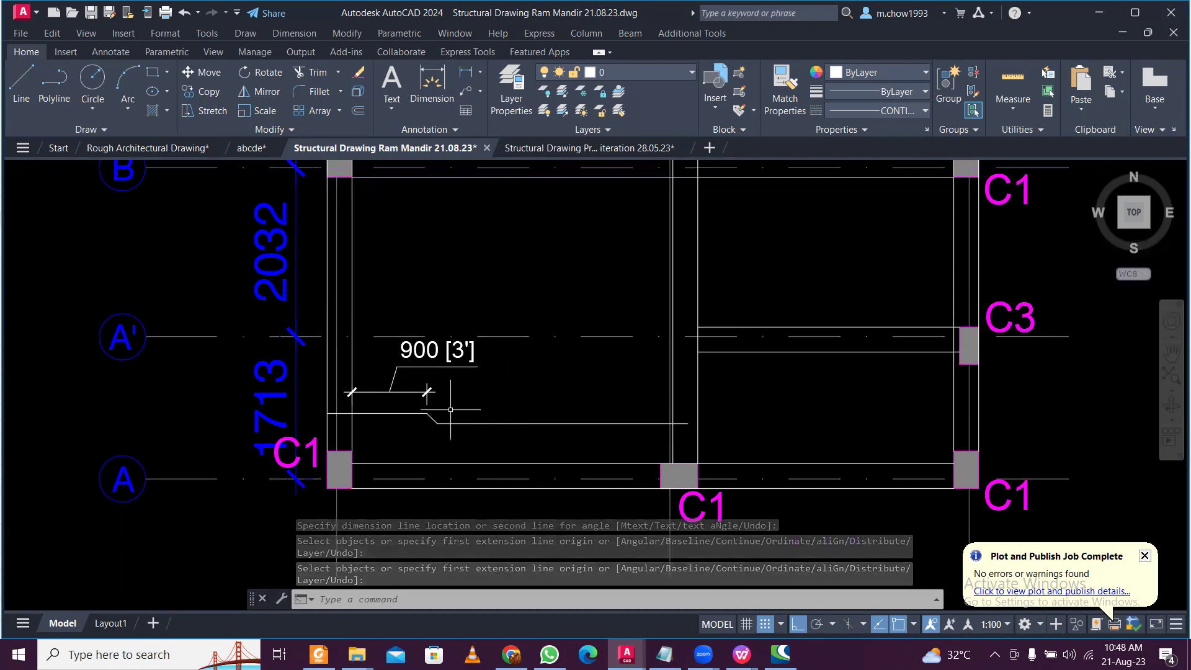
{"action": "scroll", "coordinate": [490, 400], "scroll_direction": "up", "scroll_amount": 2}
{"action": "scroll", "coordinate": [470, 403], "scroll_direction": "down", "scroll_amount": 2}
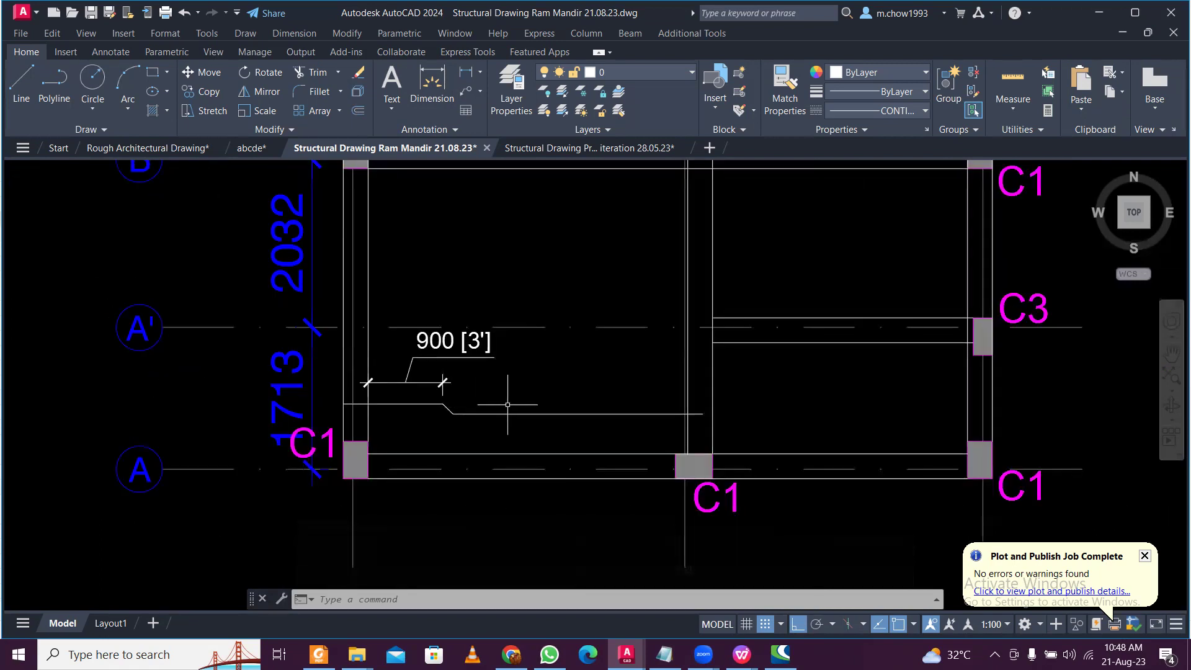
{"action": "left_click", "coordinate": [22, 80]}
{"action": "scroll", "coordinate": [654, 462], "scroll_direction": "up", "scroll_amount": 2}
{"action": "scroll", "coordinate": [744, 433], "scroll_direction": "up", "scroll_amount": 2}
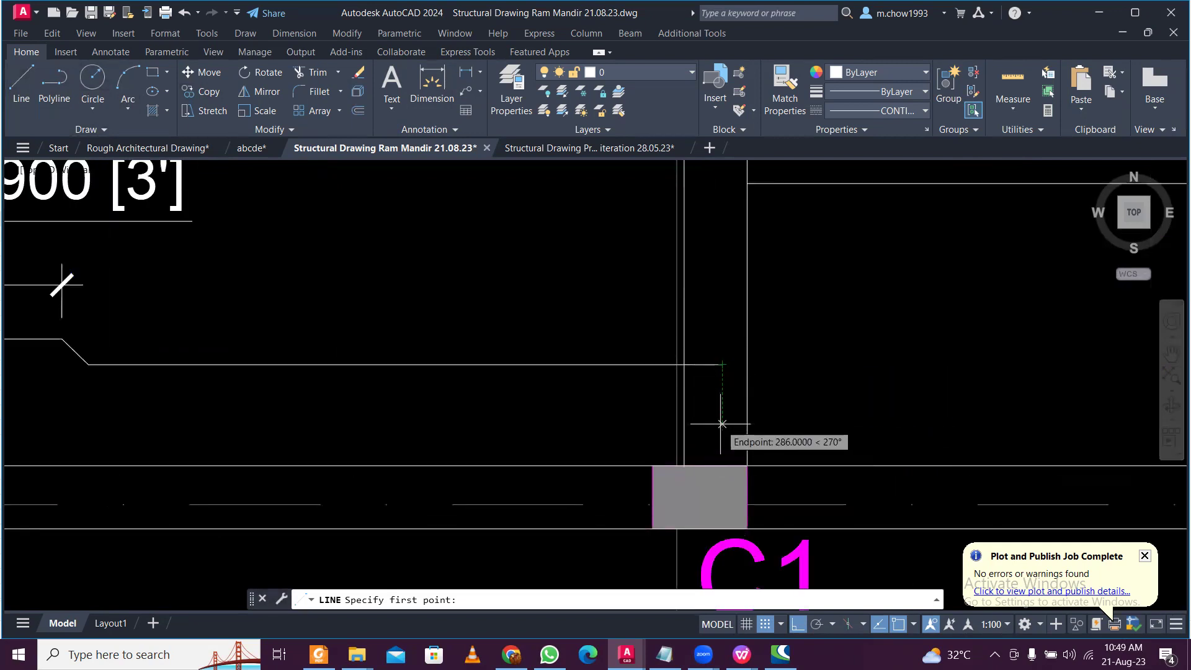
{"action": "scroll", "coordinate": [716, 424], "scroll_direction": "down", "scroll_amount": 2}
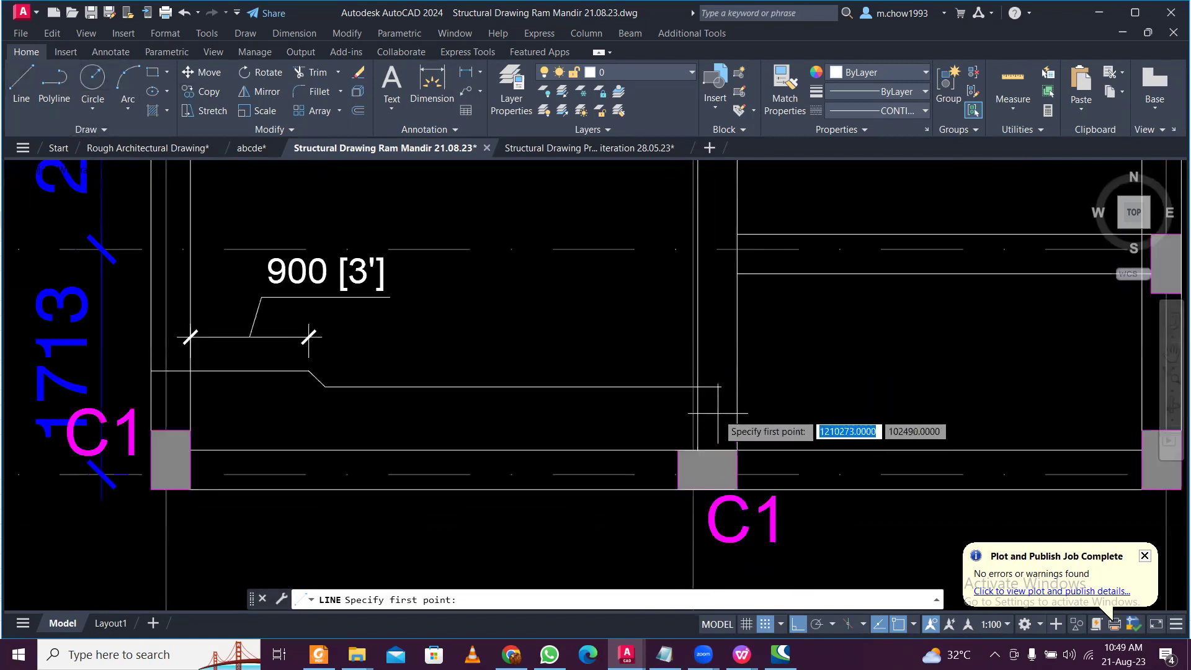
{"action": "left_click", "coordinate": [717, 414]}
{"action": "scroll", "coordinate": [703, 413], "scroll_direction": "up", "scroll_amount": 3}
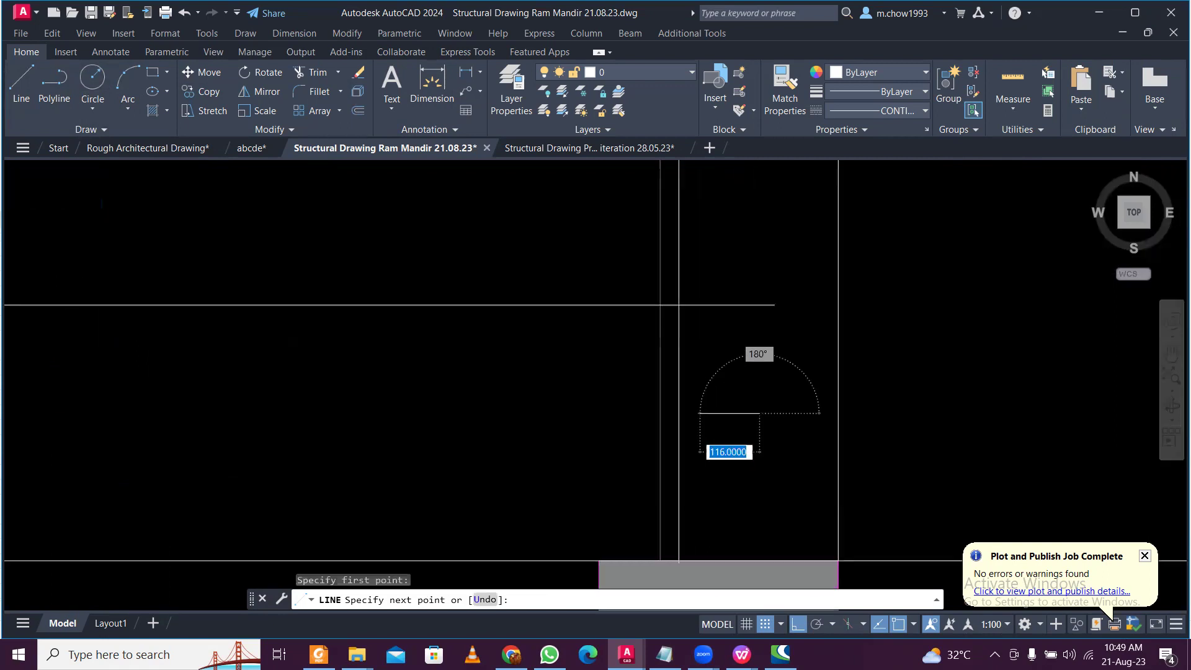
{"action": "left_click", "coordinate": [681, 413]}
{"action": "scroll", "coordinate": [425, 404], "scroll_direction": "down", "scroll_amount": 2}
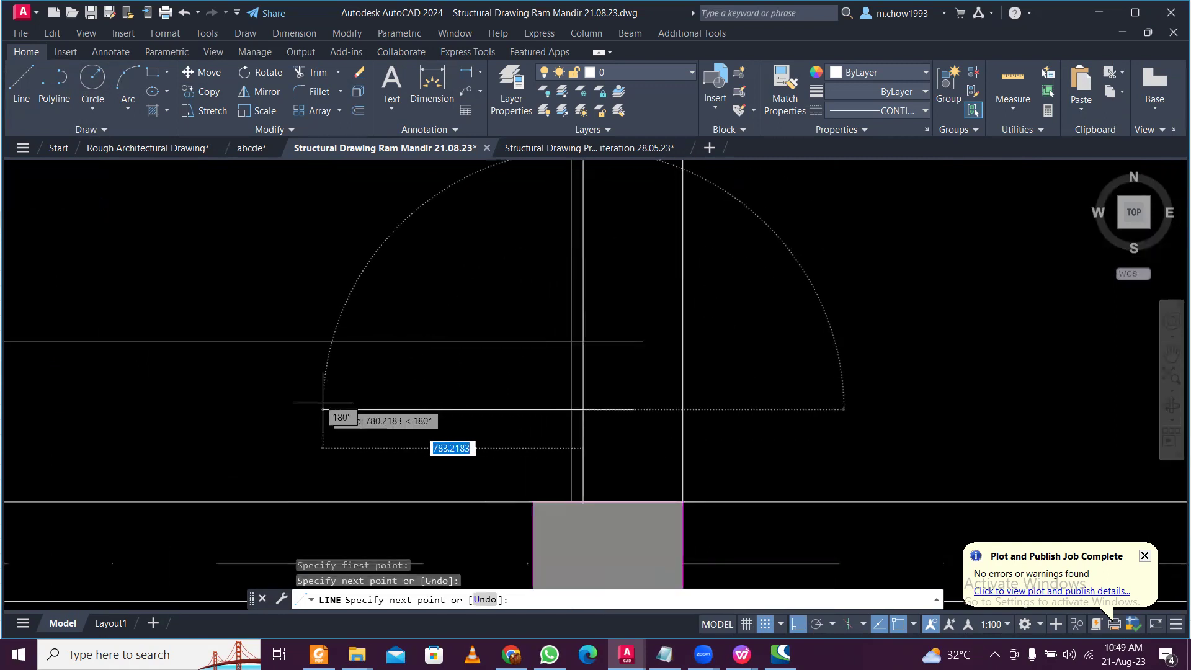
{"action": "type", "text": "900"}
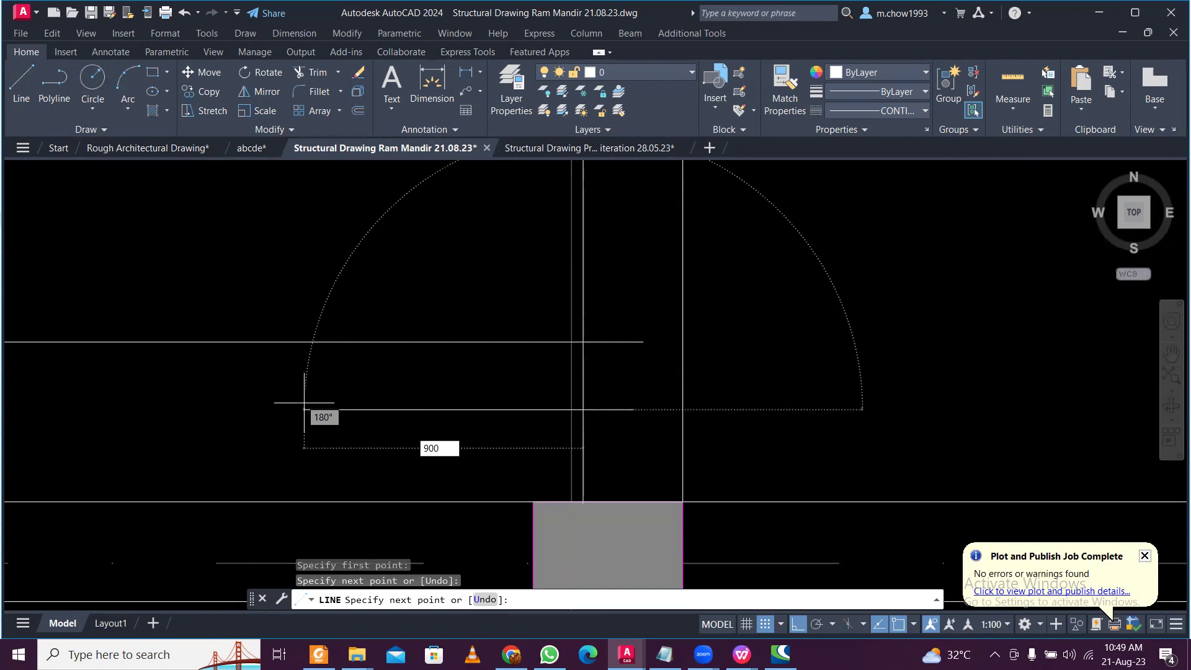
{"action": "key", "text": "Return"}
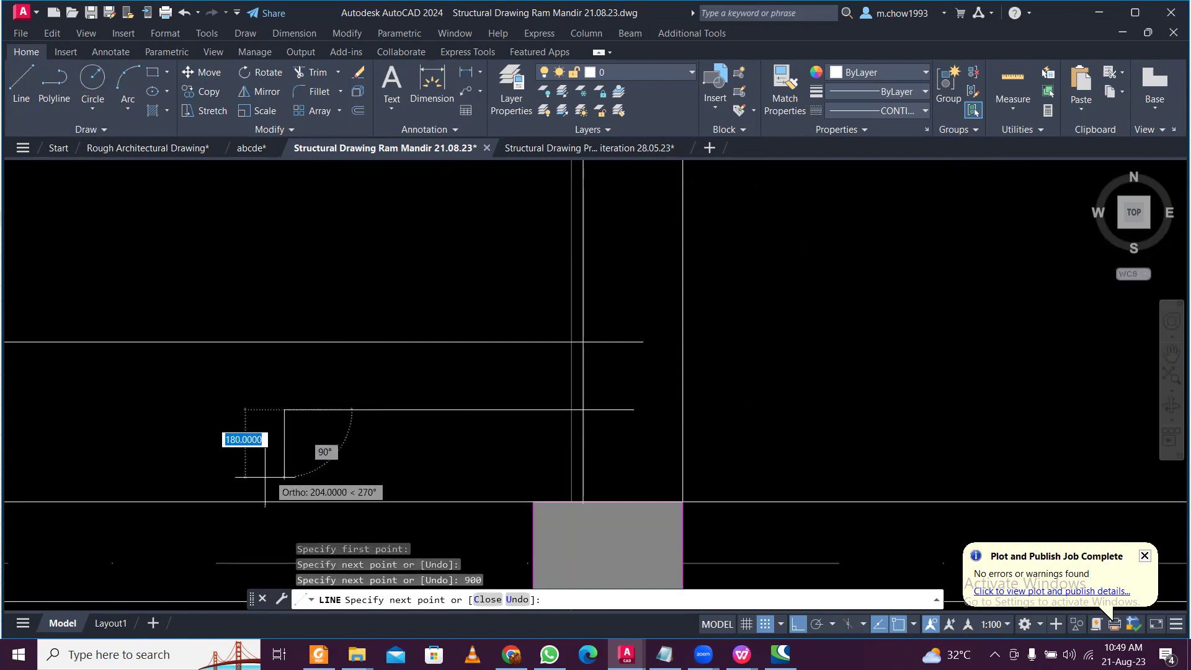
Crank the second bar line diagonally downward and continue it horizontally into the left beam.
{"action": "key", "text": "F8"}
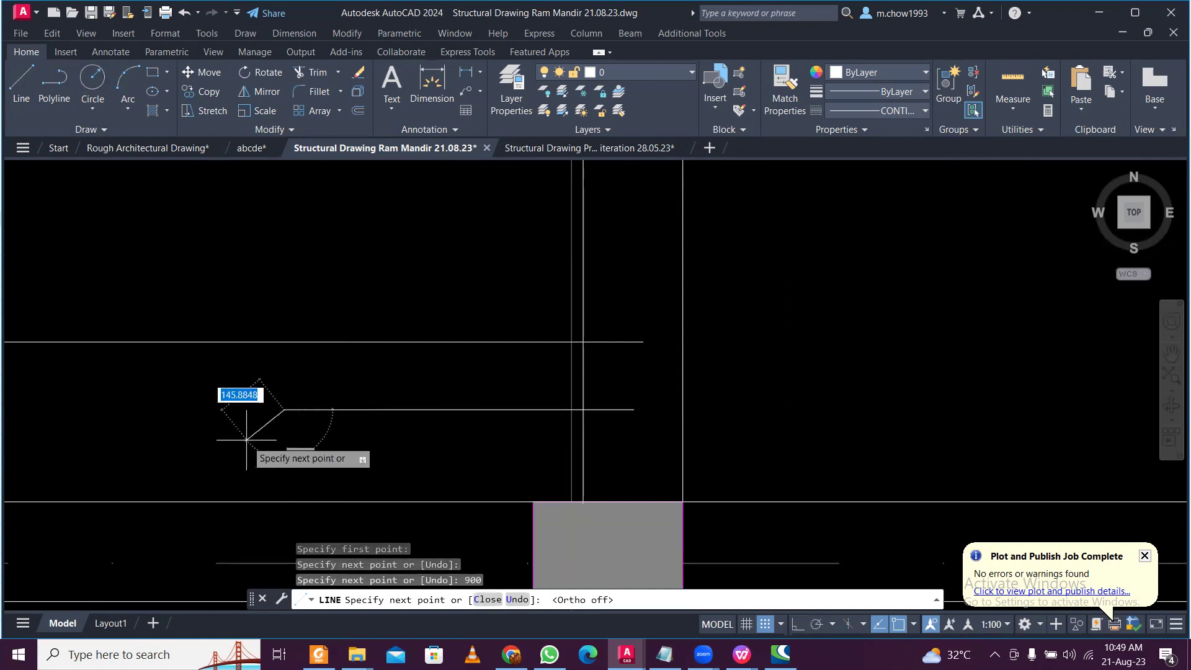
{"action": "key", "text": "F8"}
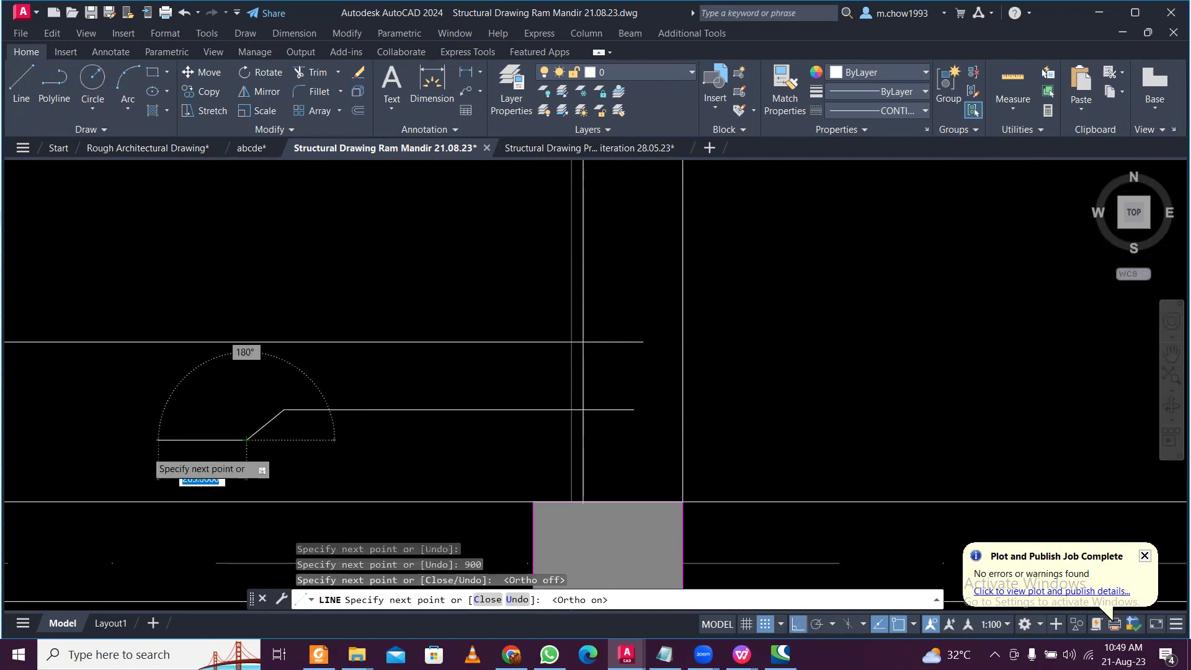
{"action": "middle_click_drag", "start_coordinate": [86, 438], "coordinate": [384, 402]}
{"action": "scroll", "coordinate": [384, 401], "scroll_direction": "down", "scroll_amount": 3}
{"action": "scroll", "coordinate": [68, 397], "scroll_direction": "up", "scroll_amount": 4}
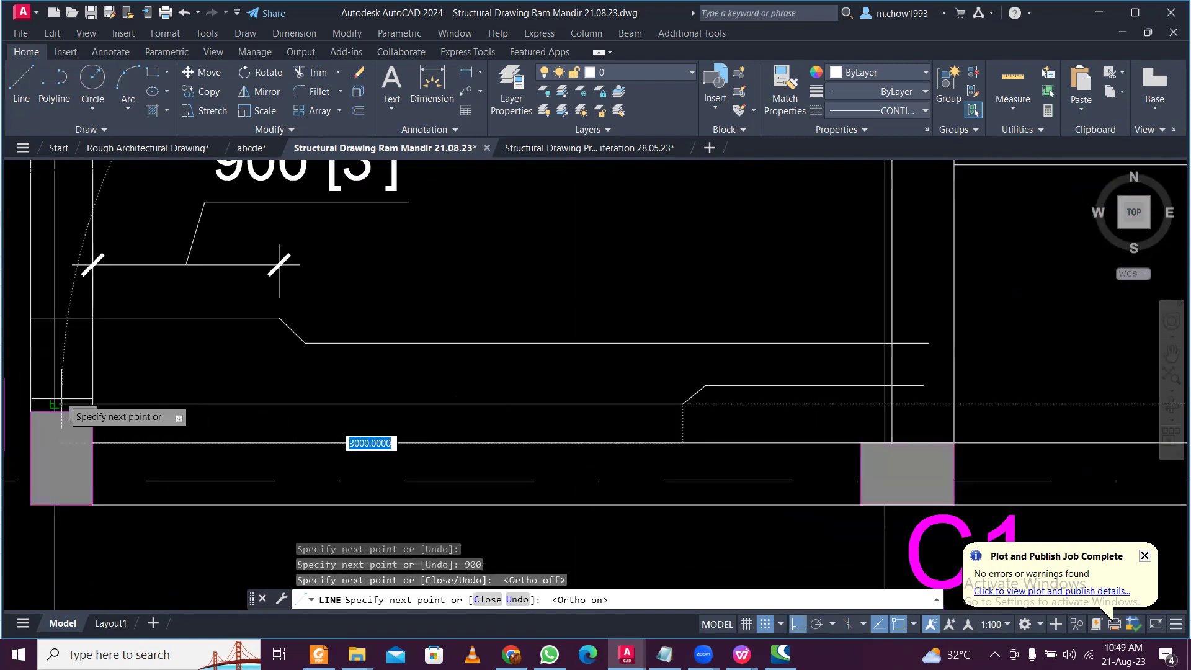
{"action": "scroll", "coordinate": [65, 394], "scroll_direction": "up", "scroll_amount": 3}
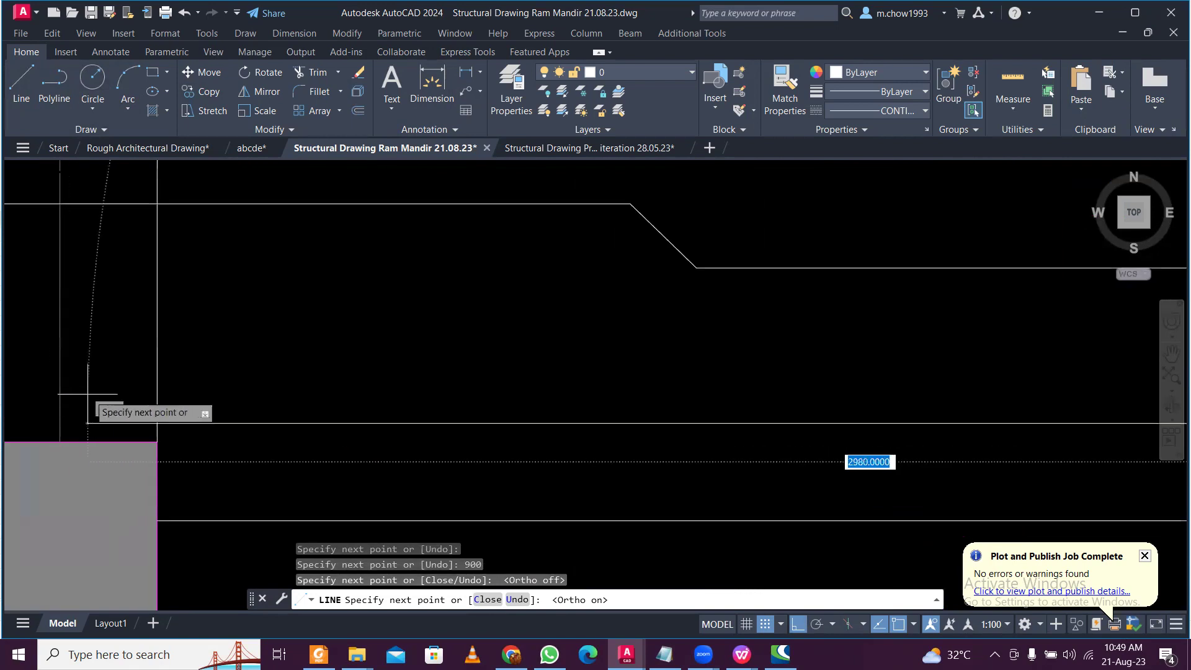
{"action": "key", "text": "Escape"}
{"action": "scroll", "coordinate": [75, 393], "scroll_direction": "down", "scroll_amount": 3}
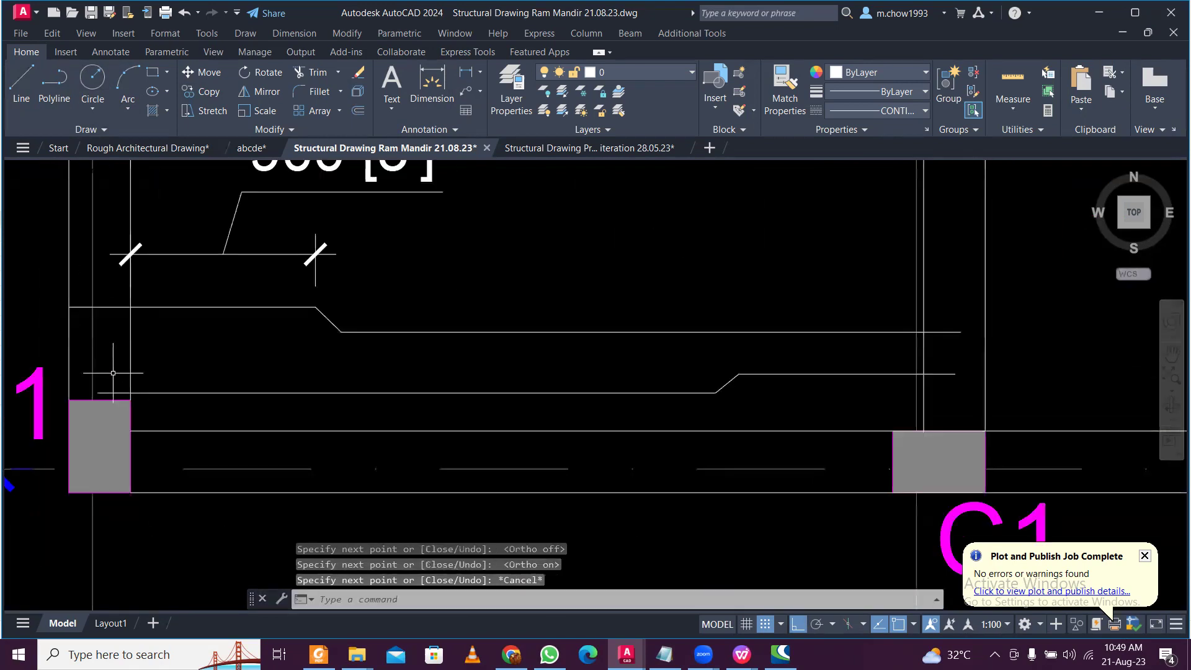
{"action": "scroll", "coordinate": [98, 313], "scroll_direction": "up", "scroll_amount": 3}
{"action": "scroll", "coordinate": [186, 341], "scroll_direction": "down", "scroll_amount": 5}
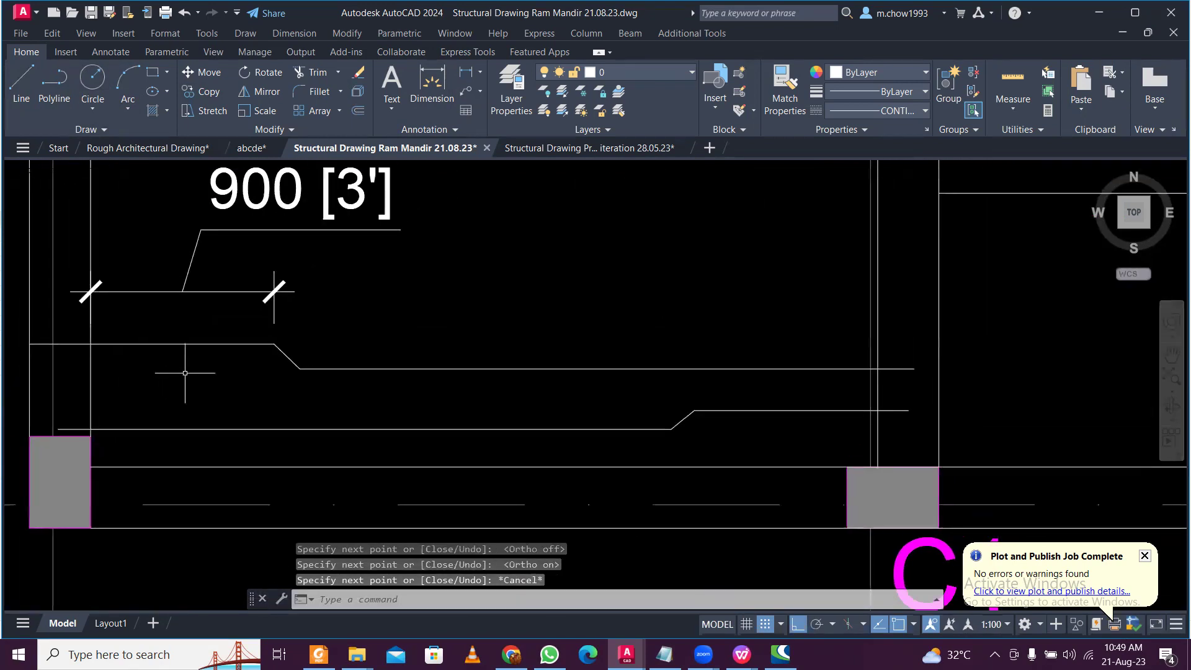
Dimension the second bar's straight length from its crank to the middle beam's inner face, placing the dimension above the bar.
{"action": "scroll", "coordinate": [339, 387], "scroll_direction": "up", "scroll_amount": 3}
{"action": "left_click", "coordinate": [465, 72]}
{"action": "left_click", "coordinate": [513, 418]}
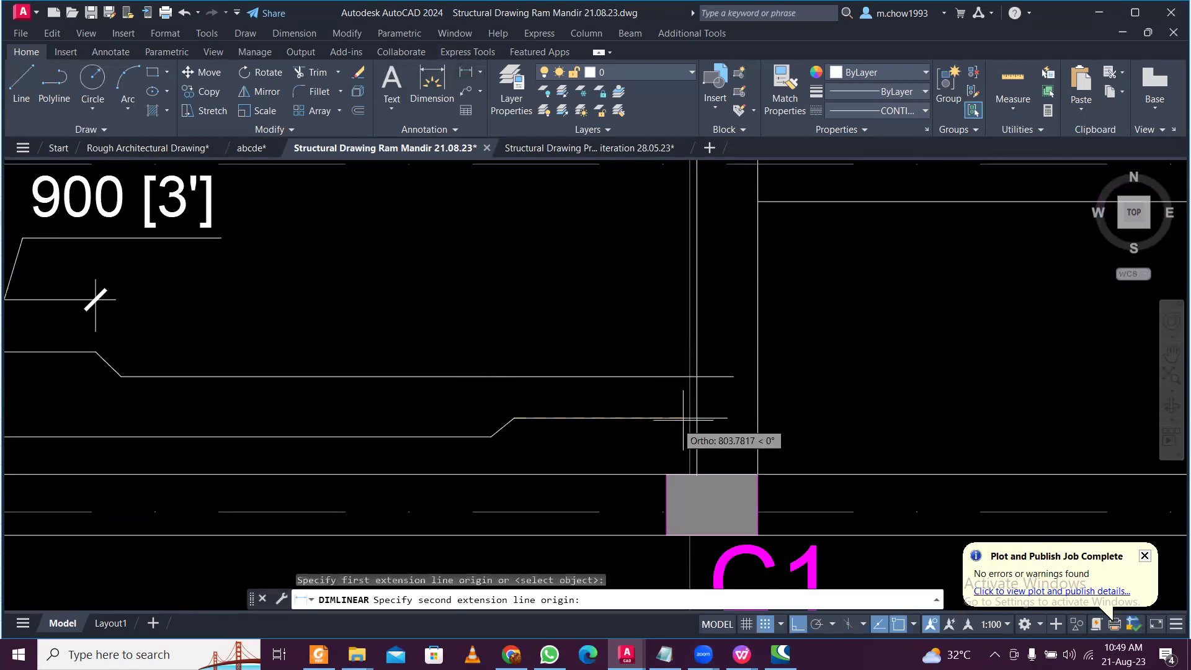
{"action": "scroll", "coordinate": [689, 418], "scroll_direction": "up", "scroll_amount": 2}
{"action": "left_click", "coordinate": [688, 417]}
{"action": "left_click", "coordinate": [581, 381]}
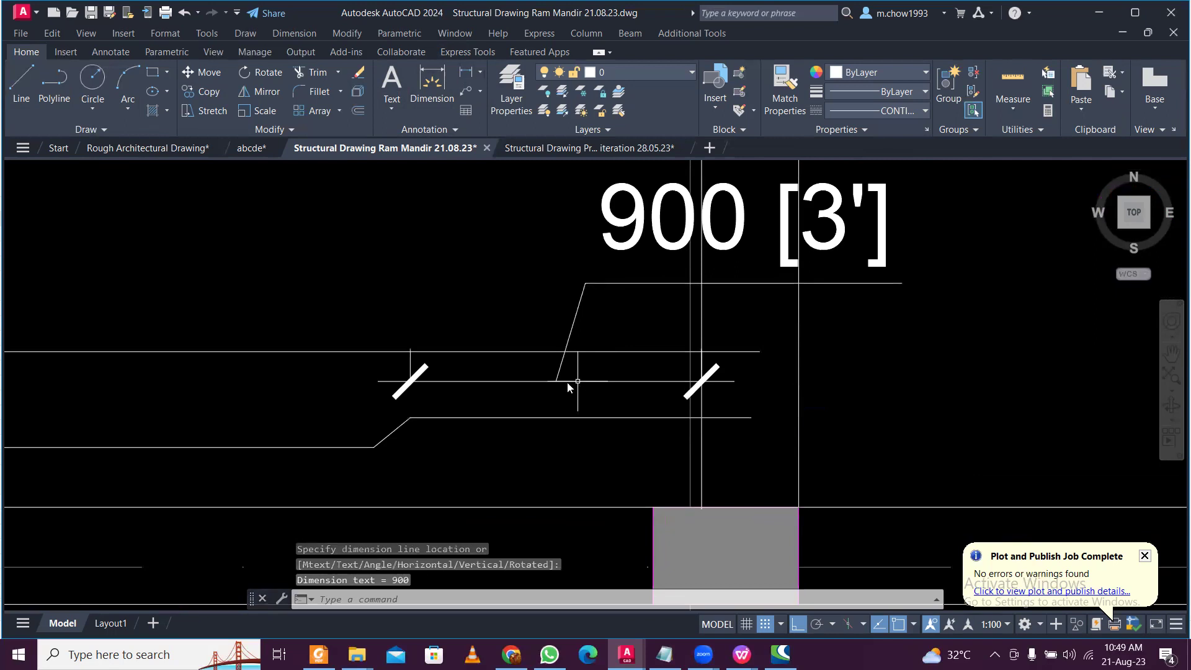
Check the quarter-span values for the slab panel in the slab results workbook, then return to the AutoCAD drawing.
{"action": "scroll", "coordinate": [538, 351], "scroll_direction": "down", "scroll_amount": 2}
{"action": "scroll", "coordinate": [538, 352], "scroll_direction": "down", "scroll_amount": 4}
{"action": "mouse_move", "coordinate": [538, 352]}
{"action": "middle_mouse_down"}
{"action": "mouse_move", "coordinate": [540, 372]}
{"action": "mouse_move", "coordinate": [539, 321]}
{"action": "mouse_move", "coordinate": [513, 393]}
{"action": "middle_mouse_up"}
{"action": "scroll", "coordinate": [539, 321], "scroll_direction": "down", "scroll_amount": 4}
{"action": "scroll", "coordinate": [518, 354], "scroll_direction": "up", "scroll_amount": 2}
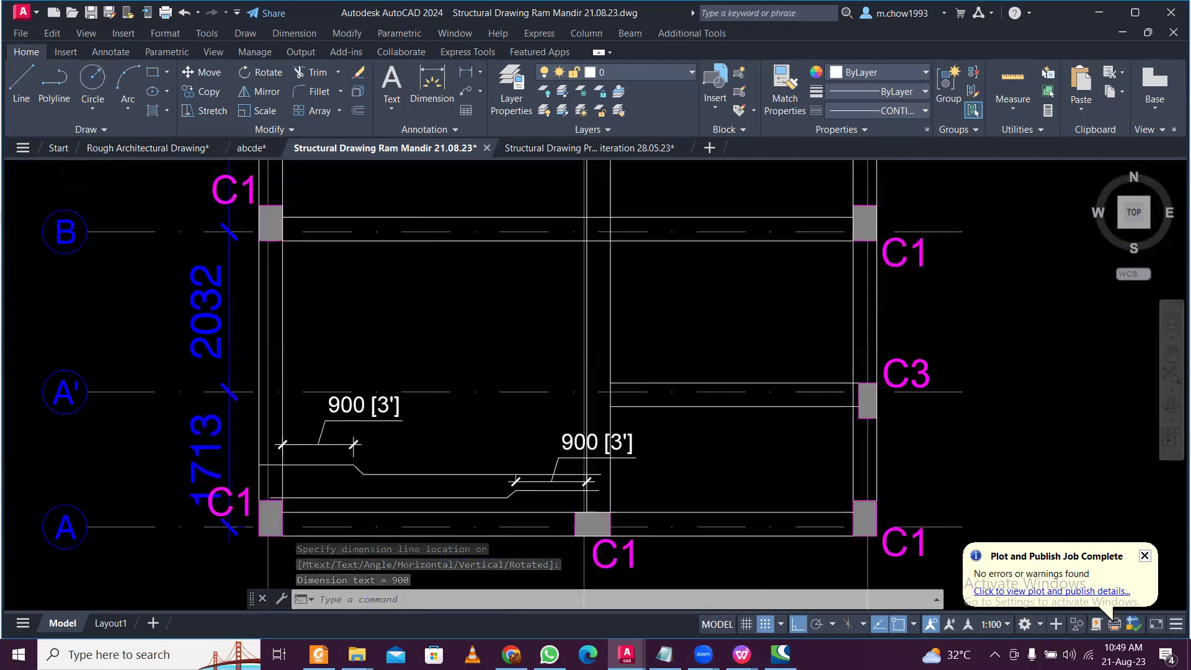
{"action": "left_click", "coordinate": [742, 654]}
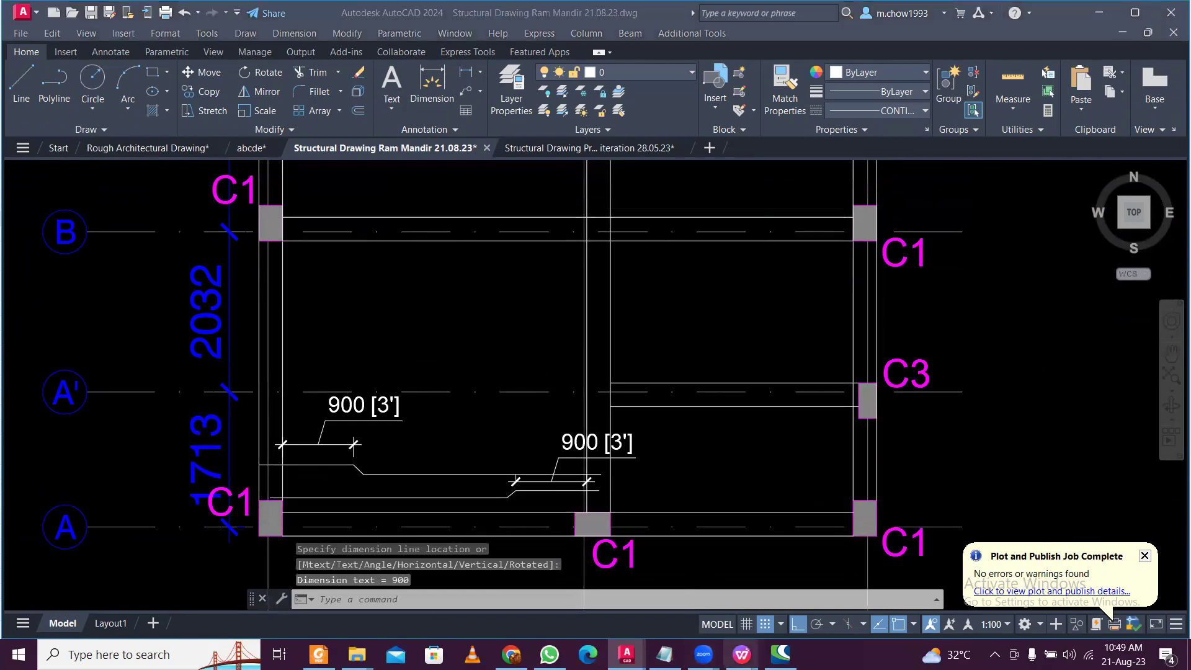
{"action": "left_click", "coordinate": [816, 579]}
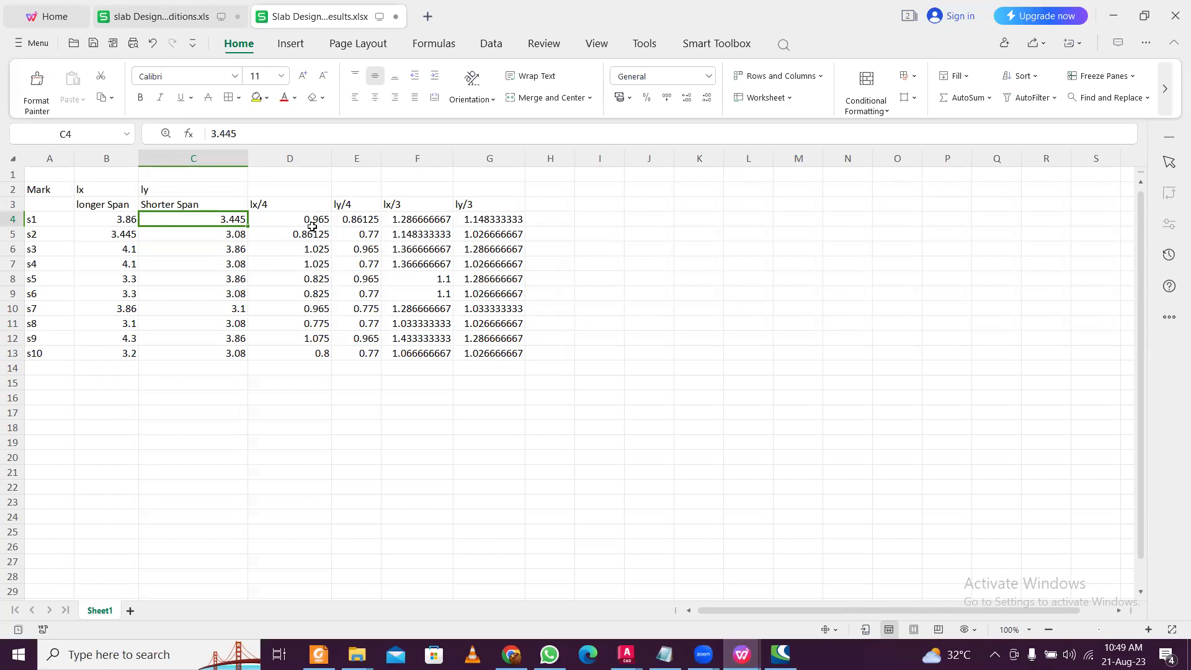
{"action": "left_click", "coordinate": [1113, 16]}
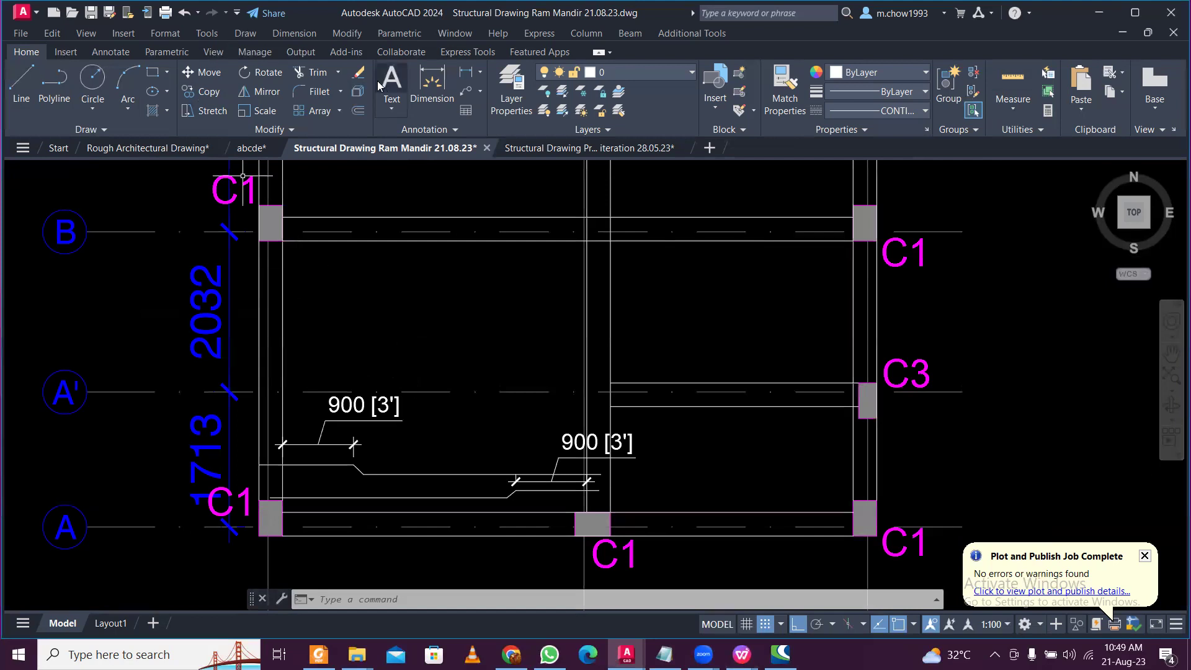
Start a vertical bar line from inside the grid B beam to its inner face and extend it 1000 mm downward.
{"action": "left_click", "coordinate": [21, 84]}
{"action": "scroll", "coordinate": [313, 254], "scroll_direction": "up", "scroll_amount": 5}
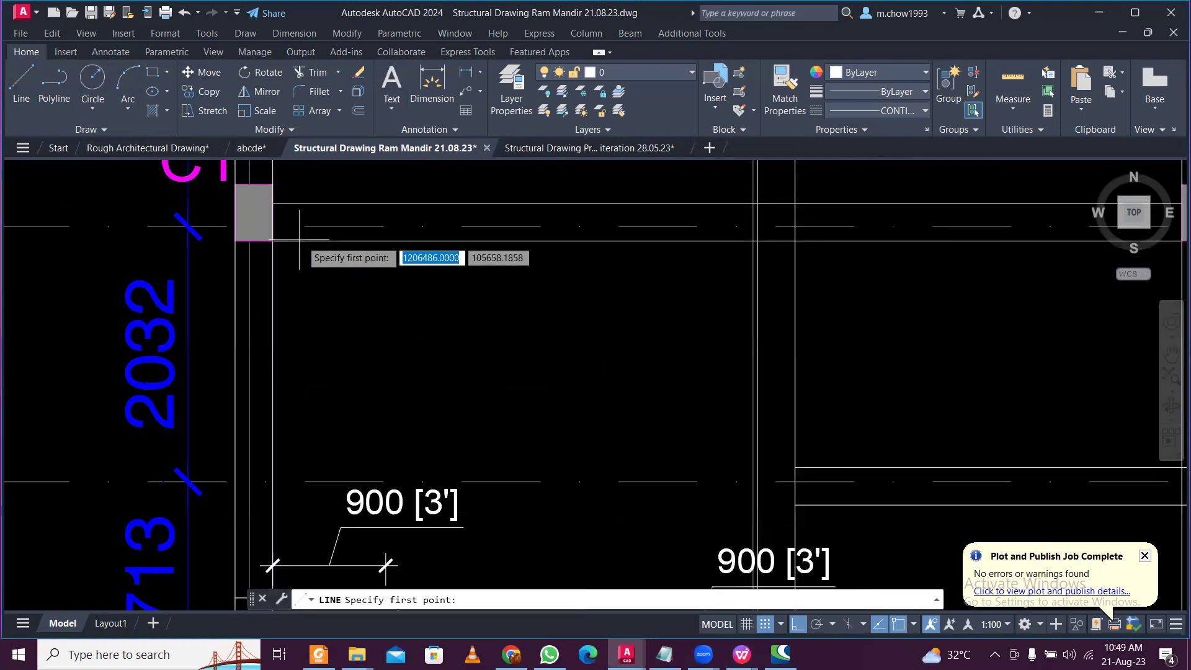
{"action": "left_click", "coordinate": [326, 242]}
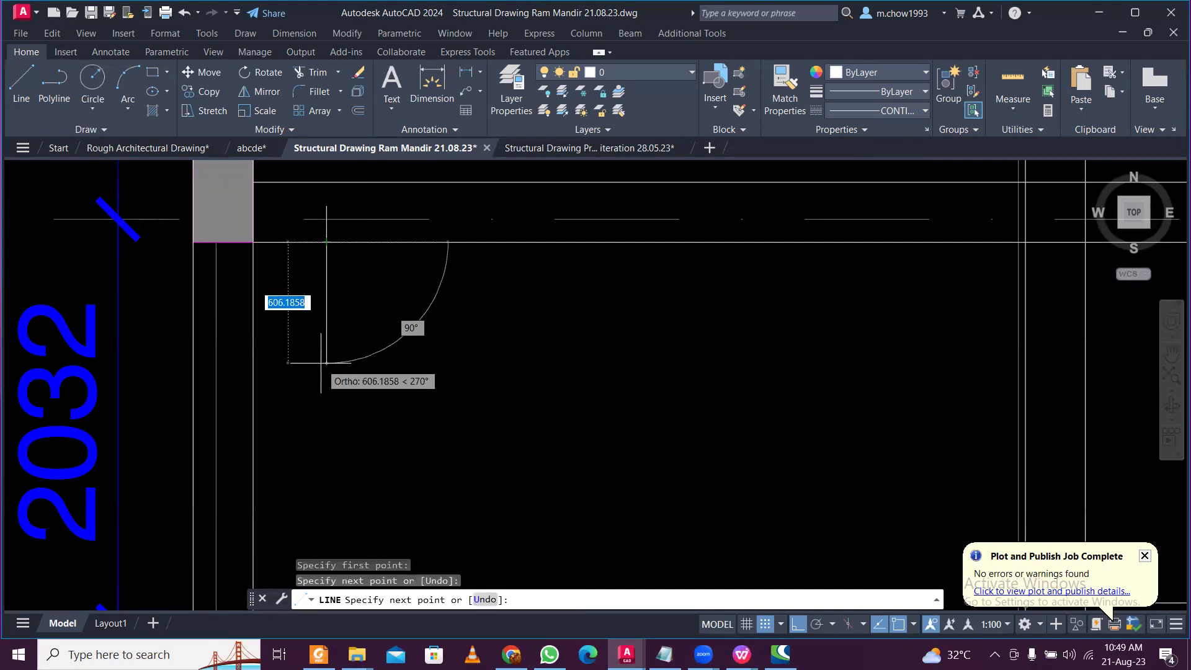
{"action": "key", "text": "Return"}
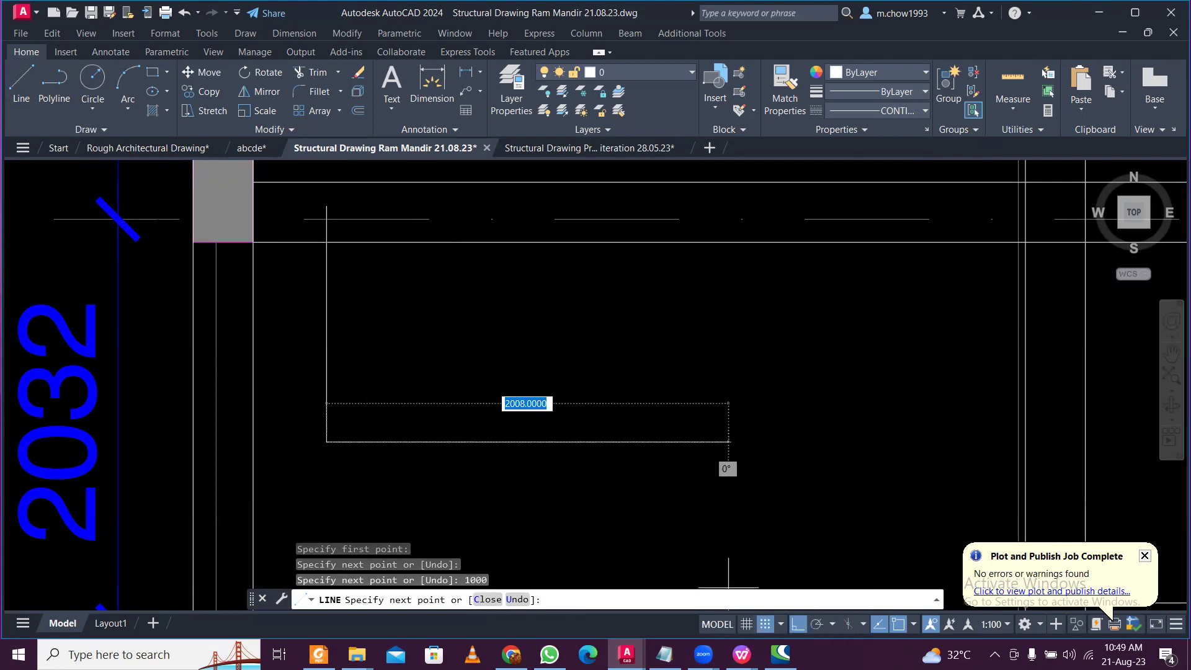
Crank the vertical bar line diagonally down toward the left beam from the end of its straight length.
{"action": "middle_click_drag", "start_coordinate": [727, 449], "coordinate": [753, 270]}
{"action": "key", "text": "F8"}
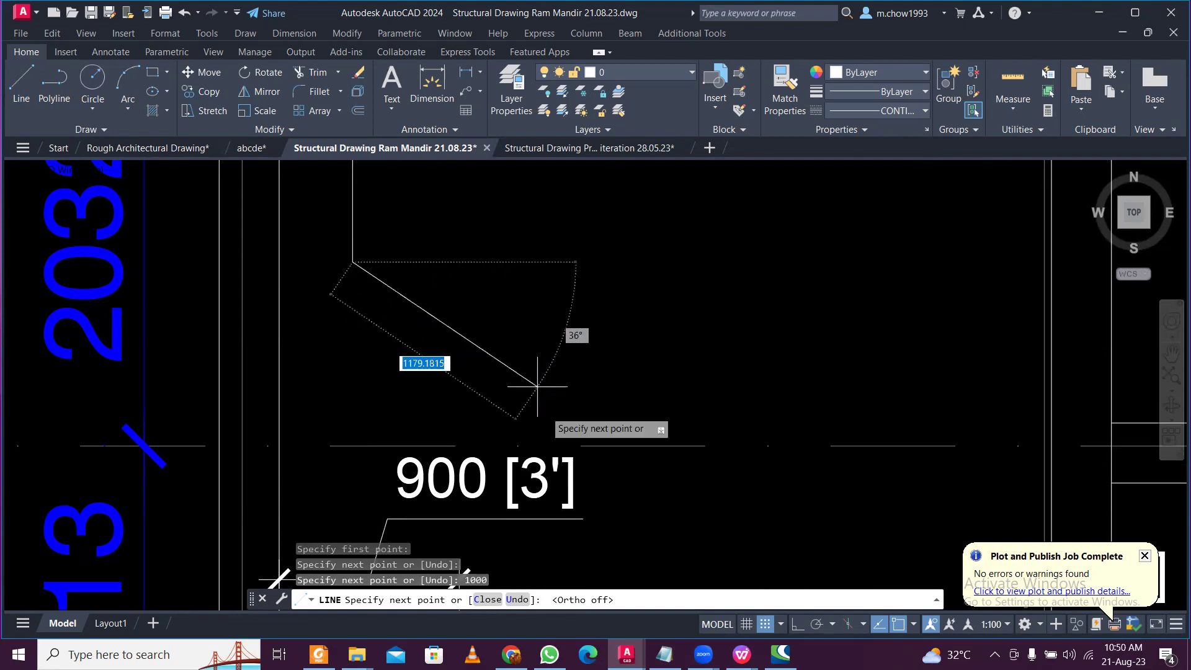
{"action": "scroll", "coordinate": [434, 298], "scroll_direction": "down", "scroll_amount": 5}
{"action": "scroll", "coordinate": [412, 279], "scroll_direction": "up", "scroll_amount": 1}
{"action": "scroll", "coordinate": [434, 272], "scroll_direction": "down", "scroll_amount": 1}
{"action": "scroll", "coordinate": [438, 275], "scroll_direction": "down", "scroll_amount": 2}
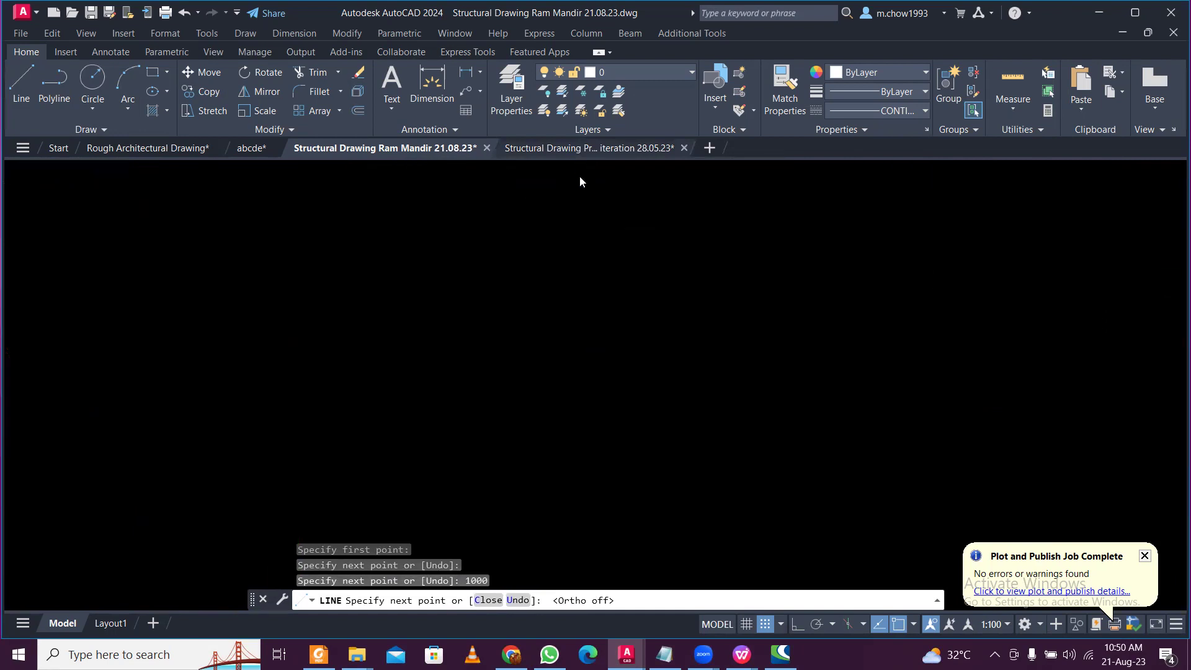
{"action": "key", "text": "Escape"}
{"action": "scroll", "coordinate": [439, 279], "scroll_direction": "up", "scroll_amount": 3}
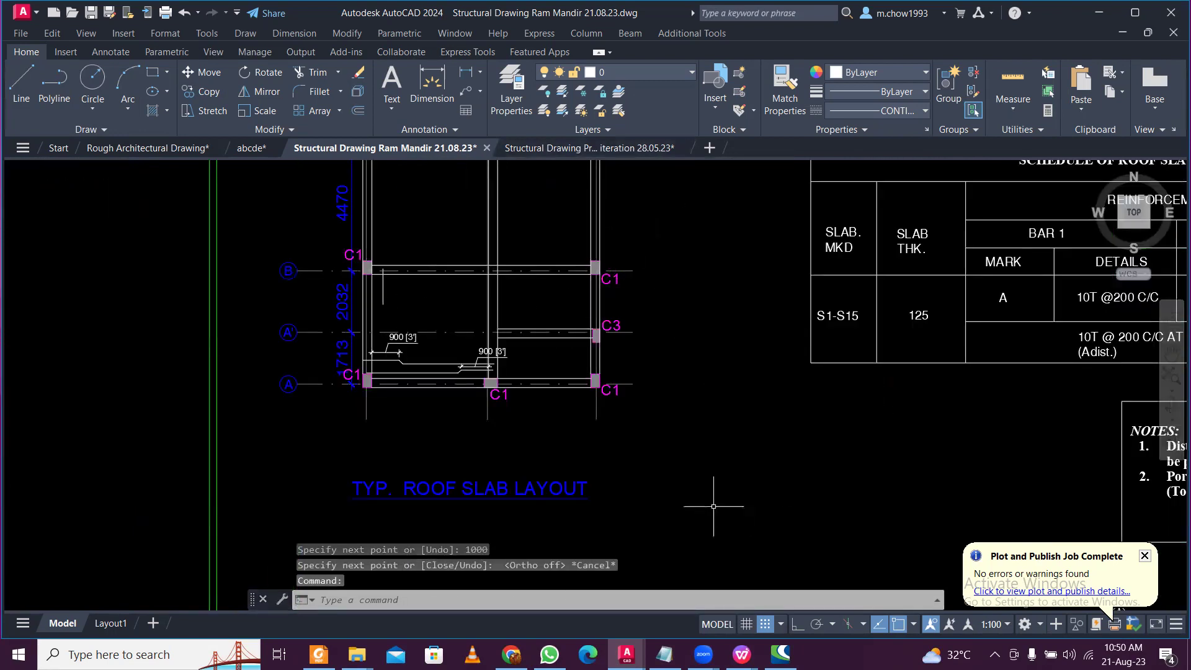
{"action": "scroll", "coordinate": [326, 264], "scroll_direction": "up", "scroll_amount": 3}
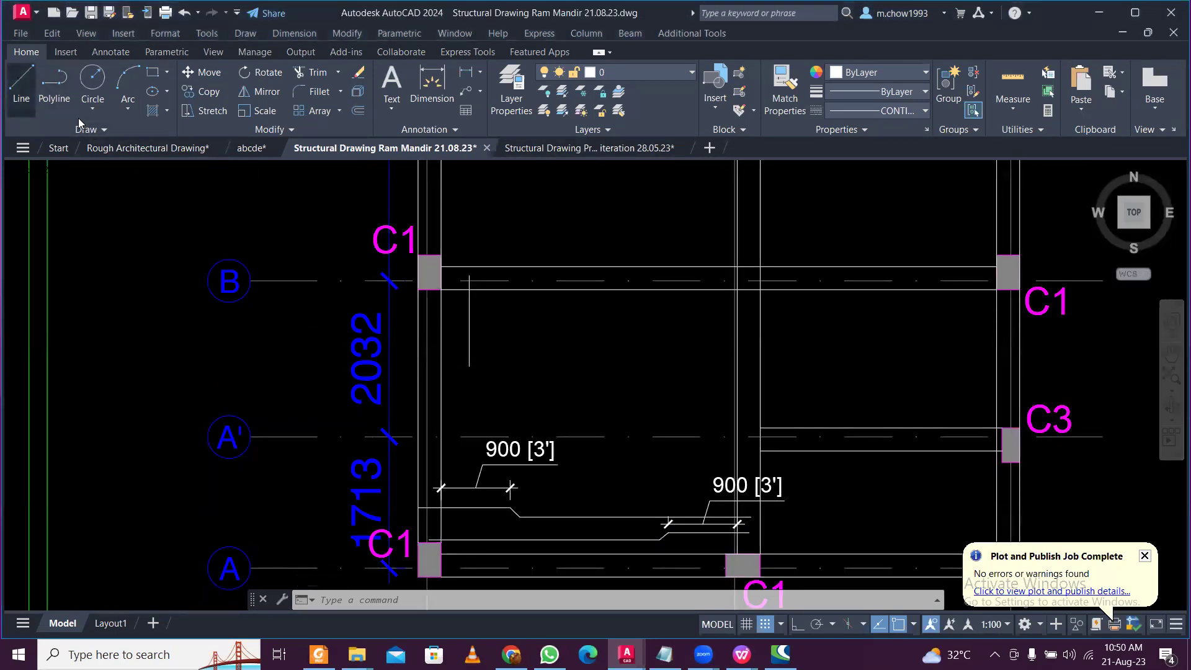
{"action": "left_click", "coordinate": [18, 86]}
{"action": "scroll", "coordinate": [472, 366], "scroll_direction": "up", "scroll_amount": 2}
{"action": "left_click", "coordinate": [468, 366]}
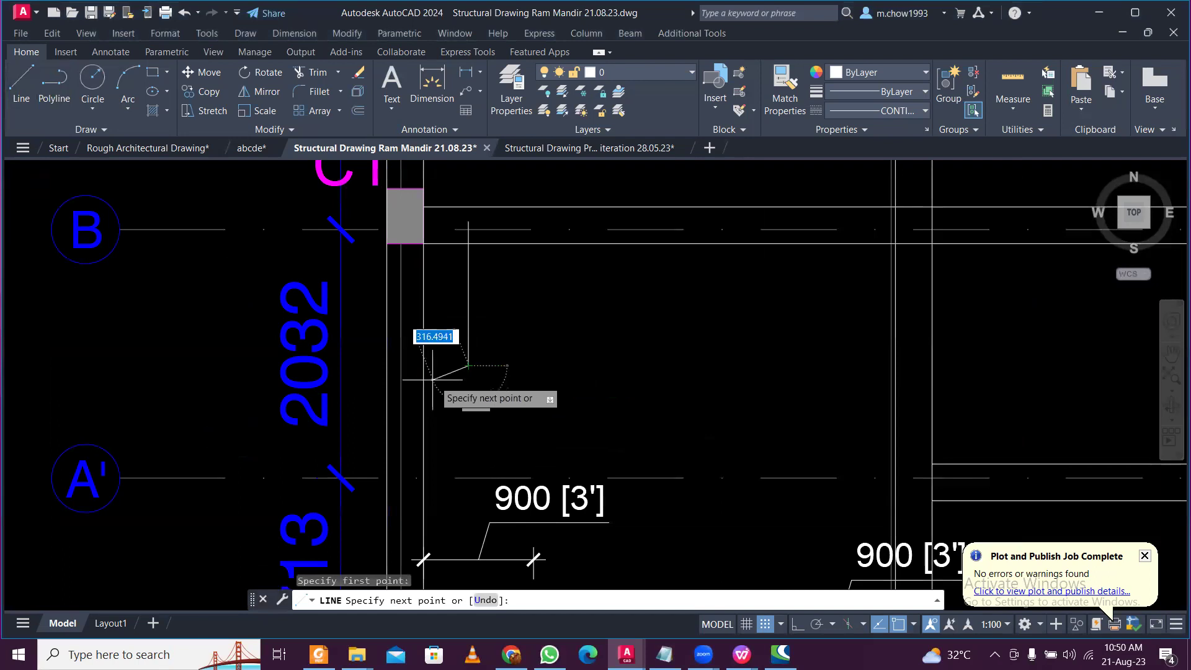
{"action": "scroll", "coordinate": [446, 383], "scroll_direction": "up", "scroll_amount": 3}
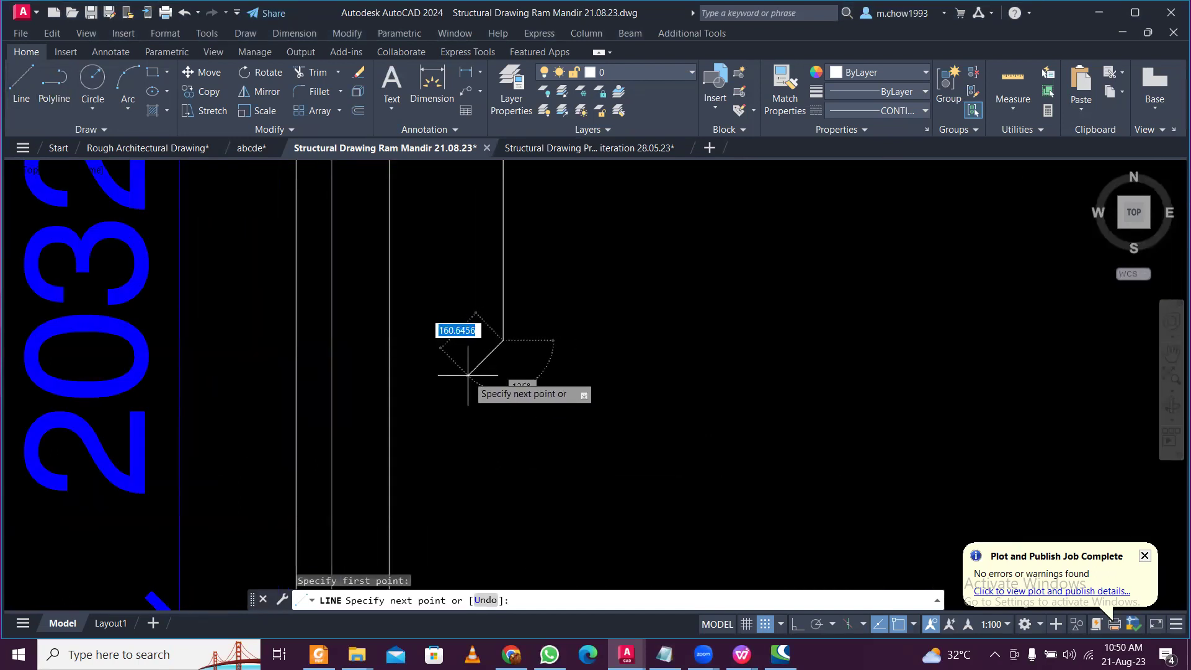
{"action": "left_click", "coordinate": [468, 375]}
Continue the cranked bar line vertically downward into the grid A beam and finish the line.
{"action": "key", "text": "F8"}
{"action": "scroll", "coordinate": [475, 478], "scroll_direction": "down", "scroll_amount": 2}
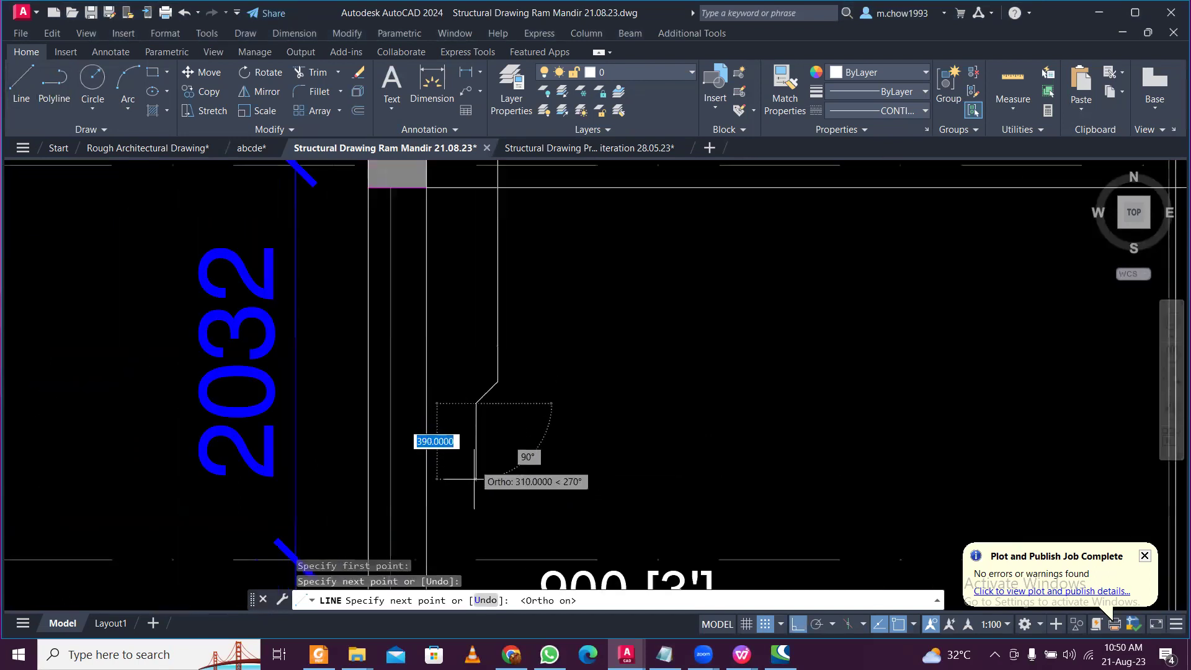
{"action": "scroll", "coordinate": [458, 376], "scroll_direction": "down", "scroll_amount": 2}
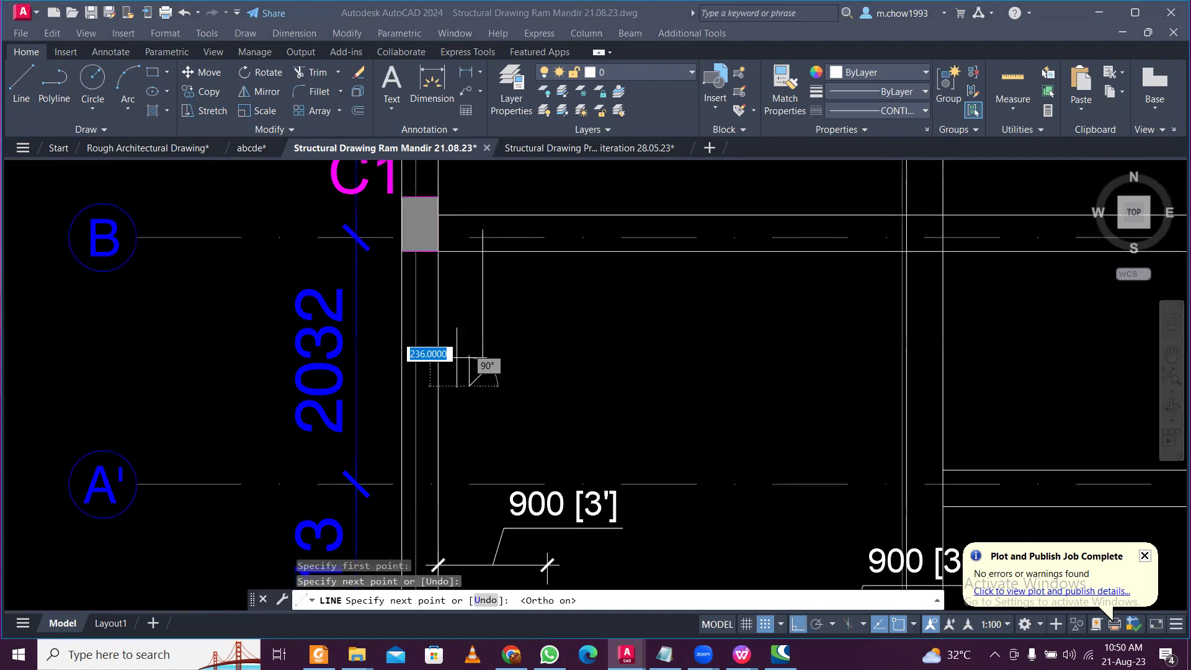
{"action": "middle_click_drag", "start_coordinate": [459, 372], "coordinate": [462, 143]}
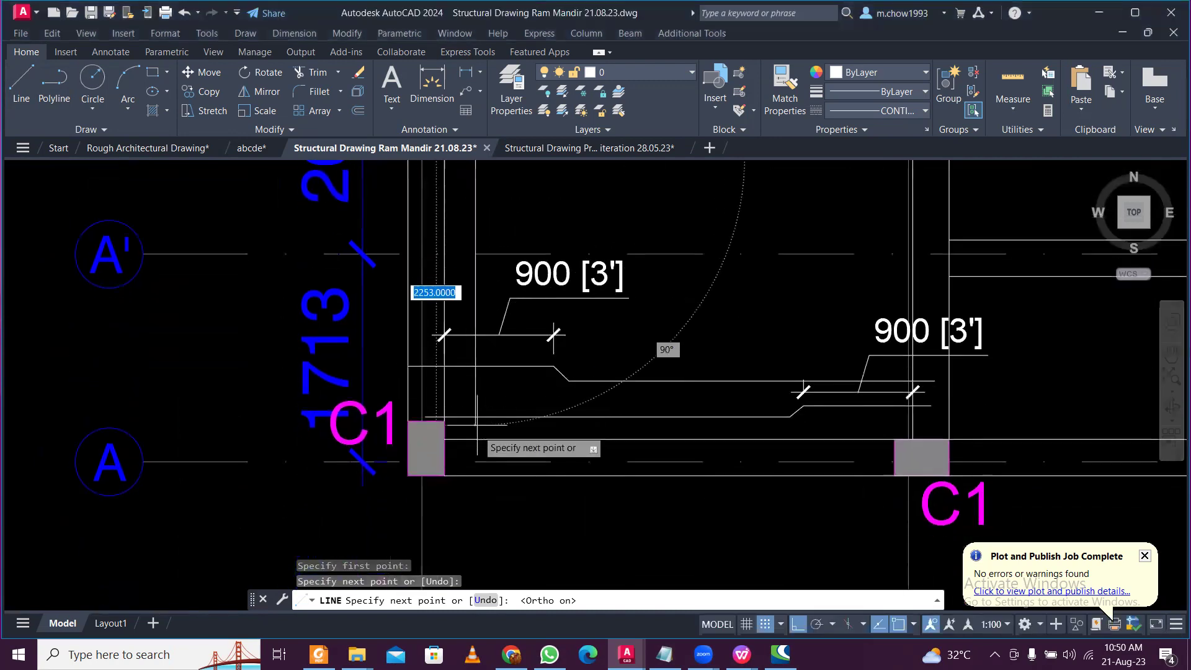
{"action": "scroll", "coordinate": [478, 446], "scroll_direction": "up", "scroll_amount": 2}
{"action": "left_click", "coordinate": [472, 470]}
{"action": "key", "text": "Escape"}
{"action": "scroll", "coordinate": [492, 425], "scroll_direction": "down", "scroll_amount": 3}
{"action": "scroll", "coordinate": [505, 340], "scroll_direction": "up", "scroll_amount": 2}
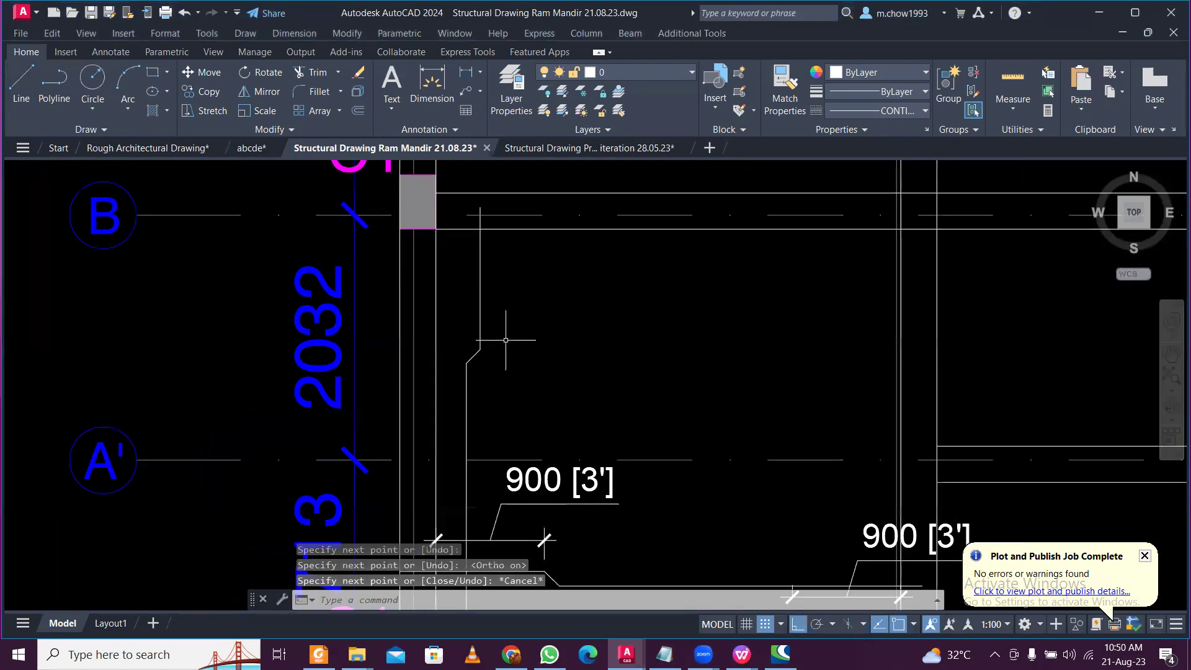
Dimension the vertical bar's straight length from the grid B beam's inner face to the crank, placing the dimension right of the bar.
{"action": "scroll", "coordinate": [492, 265], "scroll_direction": "up", "scroll_amount": 2}
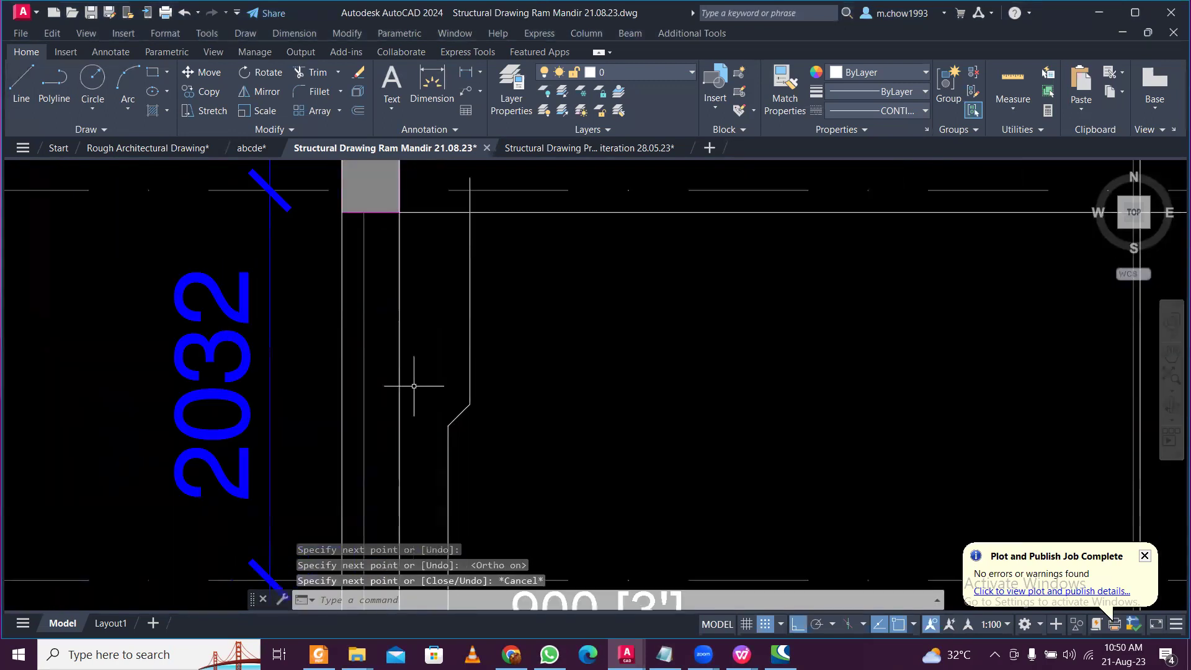
{"action": "left_click", "coordinate": [469, 78]}
{"action": "left_click", "coordinate": [469, 212]}
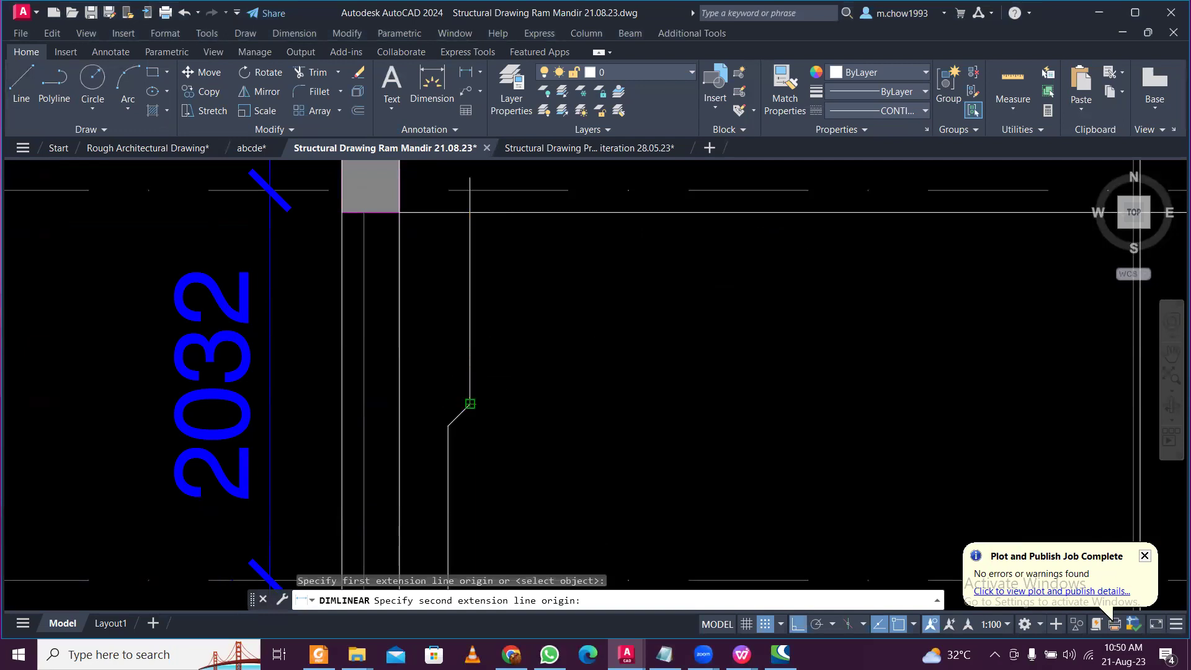
{"action": "left_click", "coordinate": [469, 403]}
{"action": "scroll", "coordinate": [515, 355], "scroll_direction": "down", "scroll_amount": 2}
{"action": "left_click", "coordinate": [518, 355]}
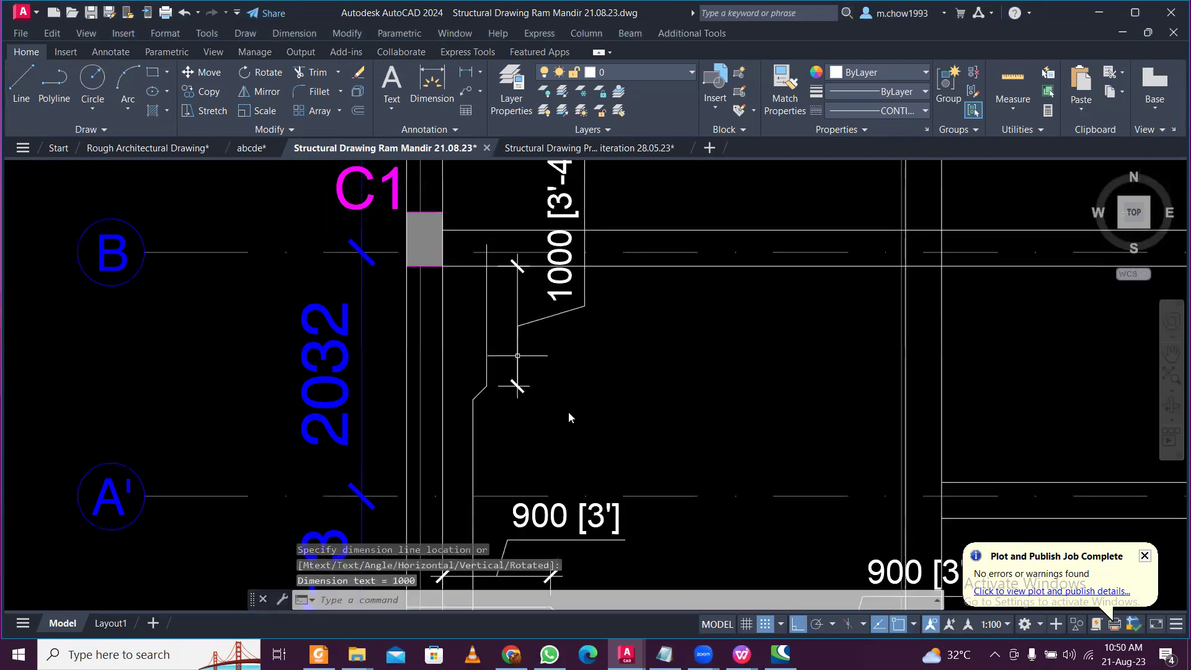
Start a second vertical bar line from inside the grid A beam to its inner face and extend it 1000 mm upward.
{"action": "middle_click_drag", "start_coordinate": [567, 412], "coordinate": [538, 273]}
{"action": "scroll", "coordinate": [508, 313], "scroll_direction": "down", "scroll_amount": 2}
{"action": "middle_click_drag", "start_coordinate": [513, 318], "coordinate": [518, 340]}
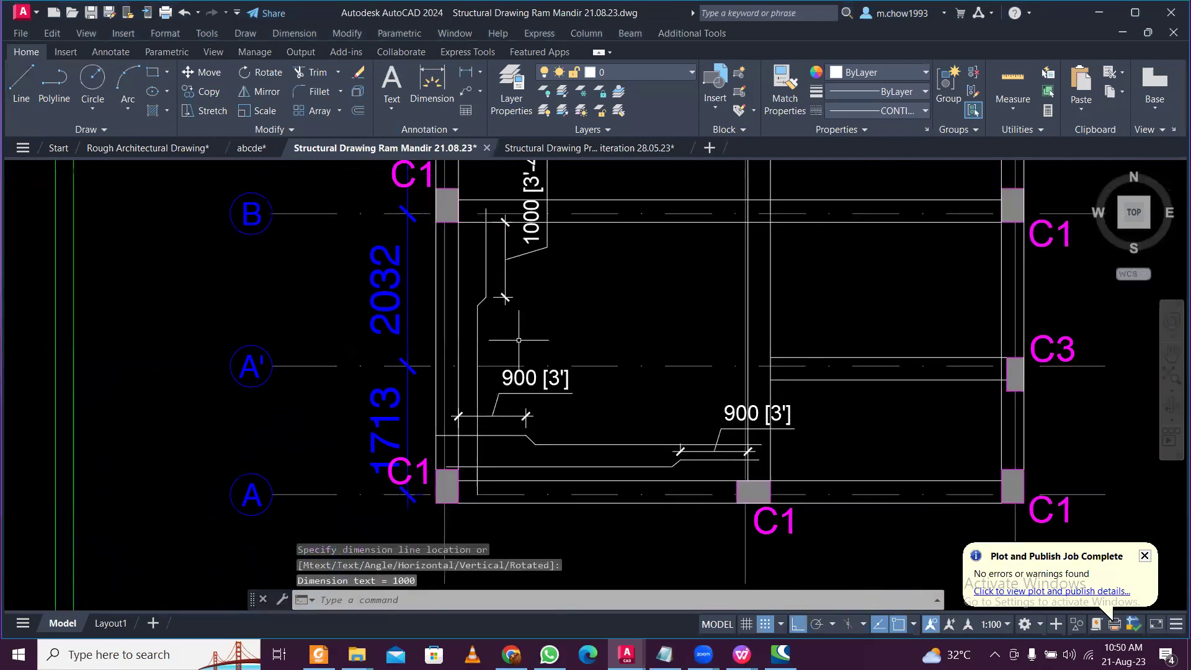
{"action": "left_click", "coordinate": [21, 80]}
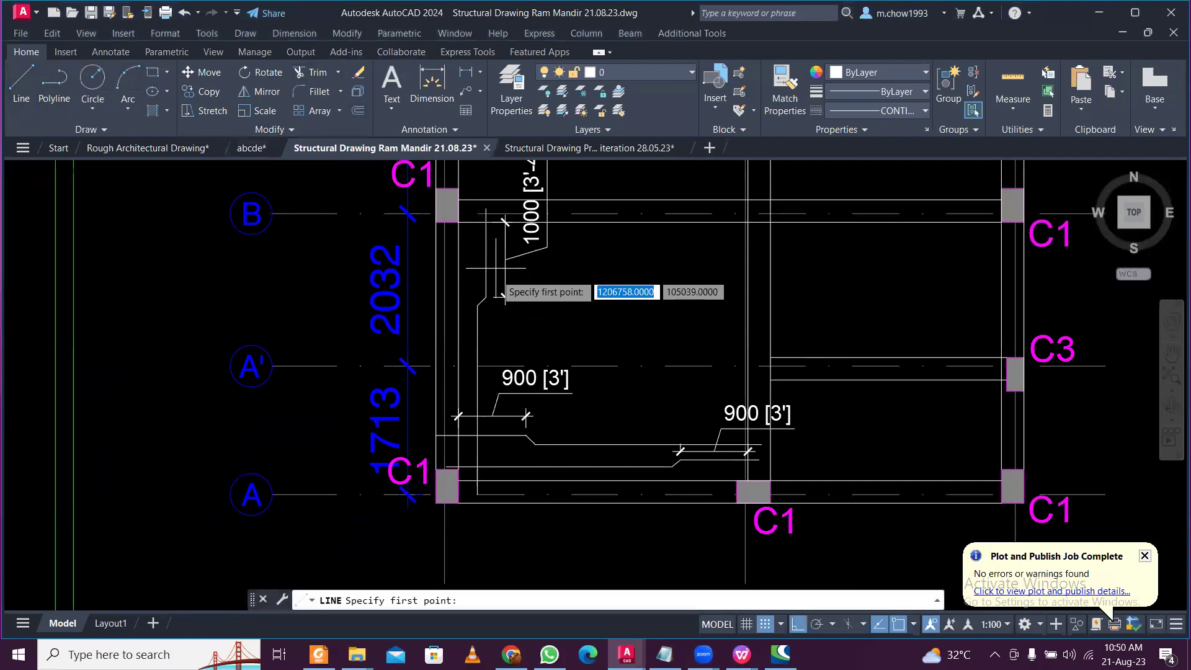
{"action": "left_click", "coordinate": [594, 494]}
{"action": "scroll", "coordinate": [594, 494], "scroll_direction": "up", "scroll_amount": 4}
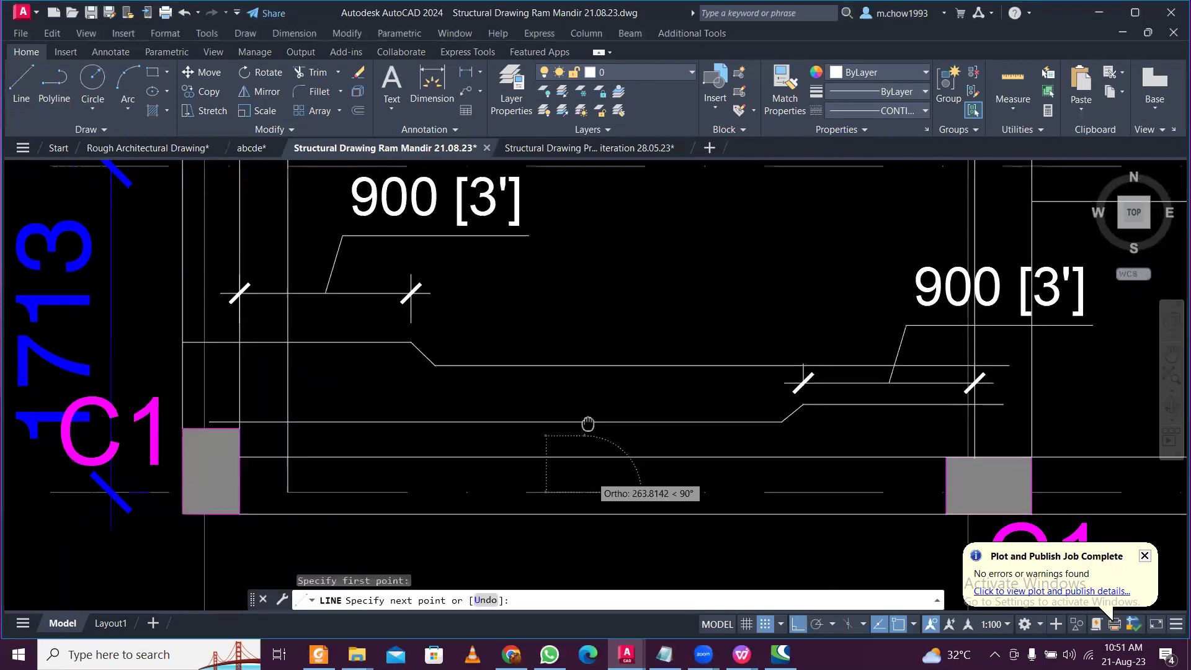
{"action": "scroll", "coordinate": [588, 424], "scroll_direction": "up", "scroll_amount": 1}
{"action": "scroll", "coordinate": [579, 297], "scroll_direction": "down", "scroll_amount": 3}
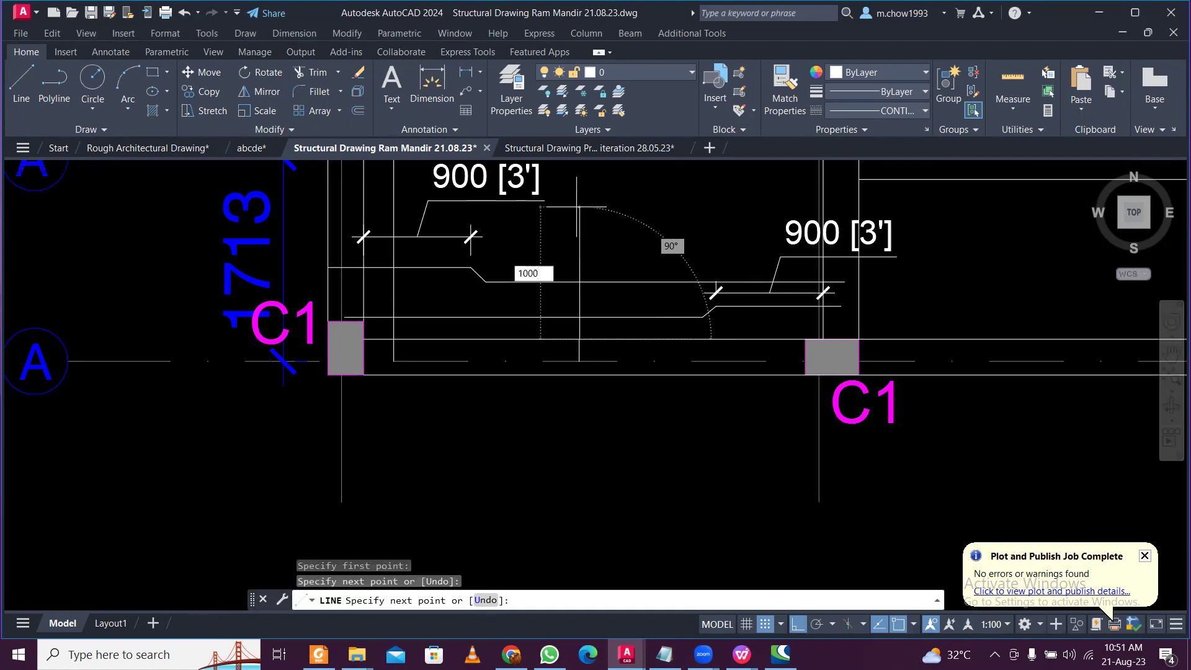
{"action": "key", "text": "Return"}
Crank the second vertical bar line diagonally up to the right from the end of its 1000 mm straight length.
{"action": "scroll", "coordinate": [514, 260], "scroll_direction": "down", "scroll_amount": 4}
{"action": "scroll", "coordinate": [513, 260], "scroll_direction": "up", "scroll_amount": 2}
{"action": "scroll", "coordinate": [568, 310], "scroll_direction": "up", "scroll_amount": 4}
{"action": "scroll", "coordinate": [587, 346], "scroll_direction": "up", "scroll_amount": 4}
{"action": "left_click", "coordinate": [798, 623]}
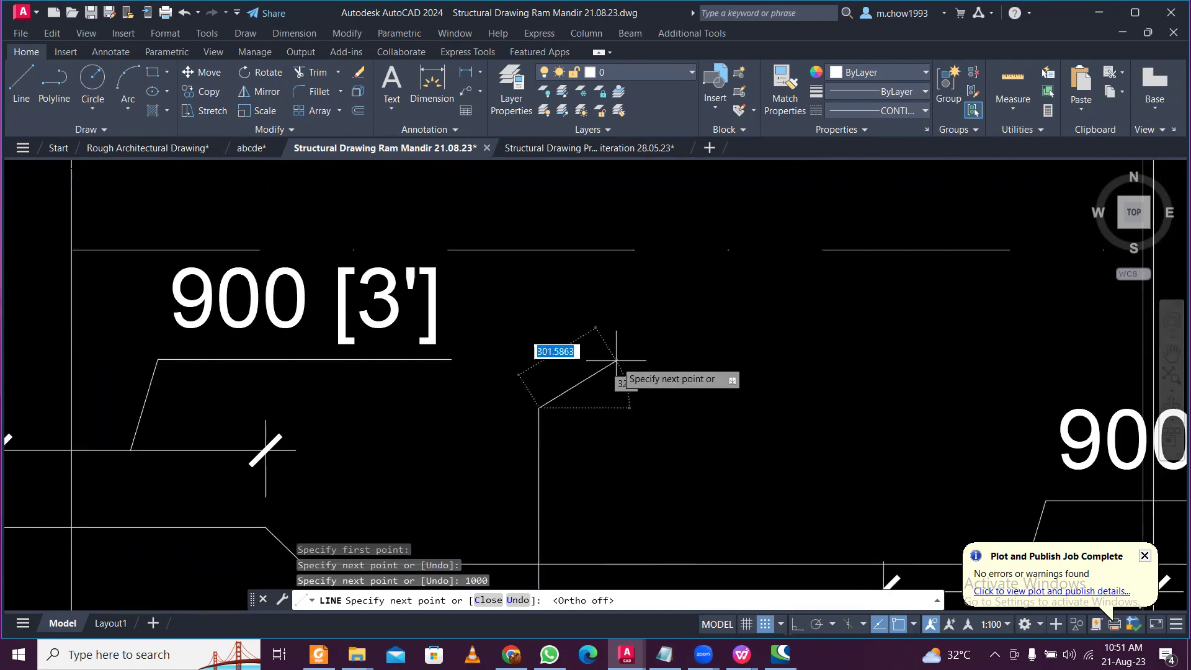
{"action": "left_click", "coordinate": [587, 374]}
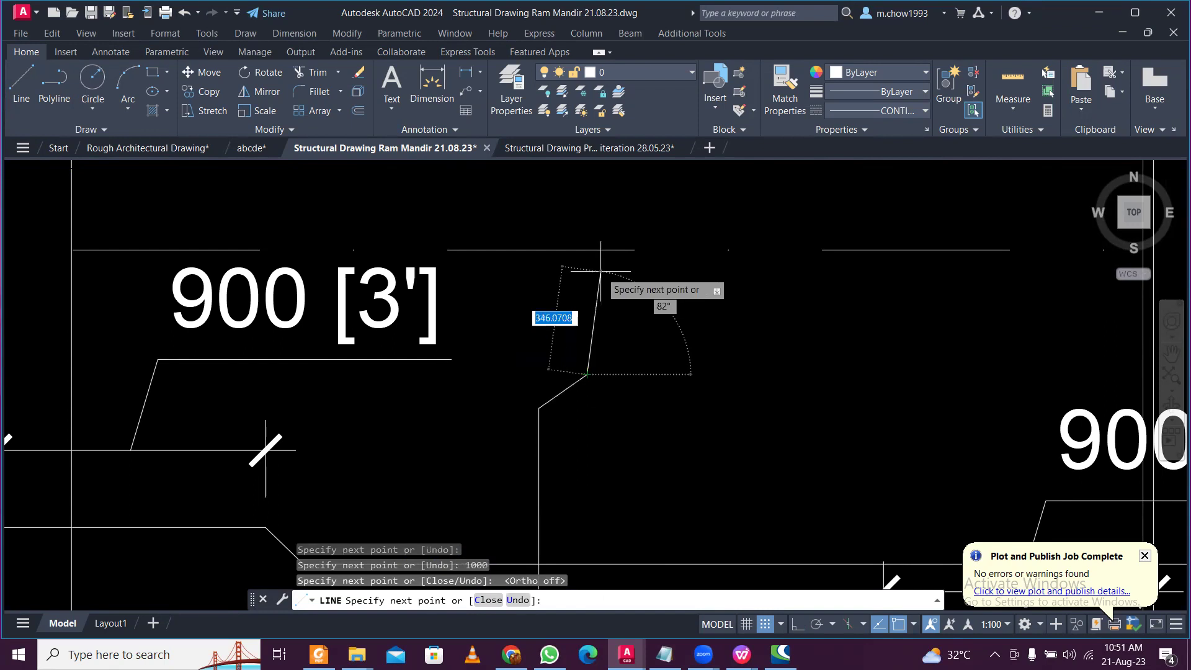
Continue the second vertical bar line straight up into the grid B beam and finish the line.
{"action": "left_click", "coordinate": [798, 623]}
{"action": "scroll", "coordinate": [579, 183], "scroll_direction": "down", "scroll_amount": 4}
{"action": "middle_click_drag", "start_coordinate": [579, 183], "coordinate": [588, 279]}
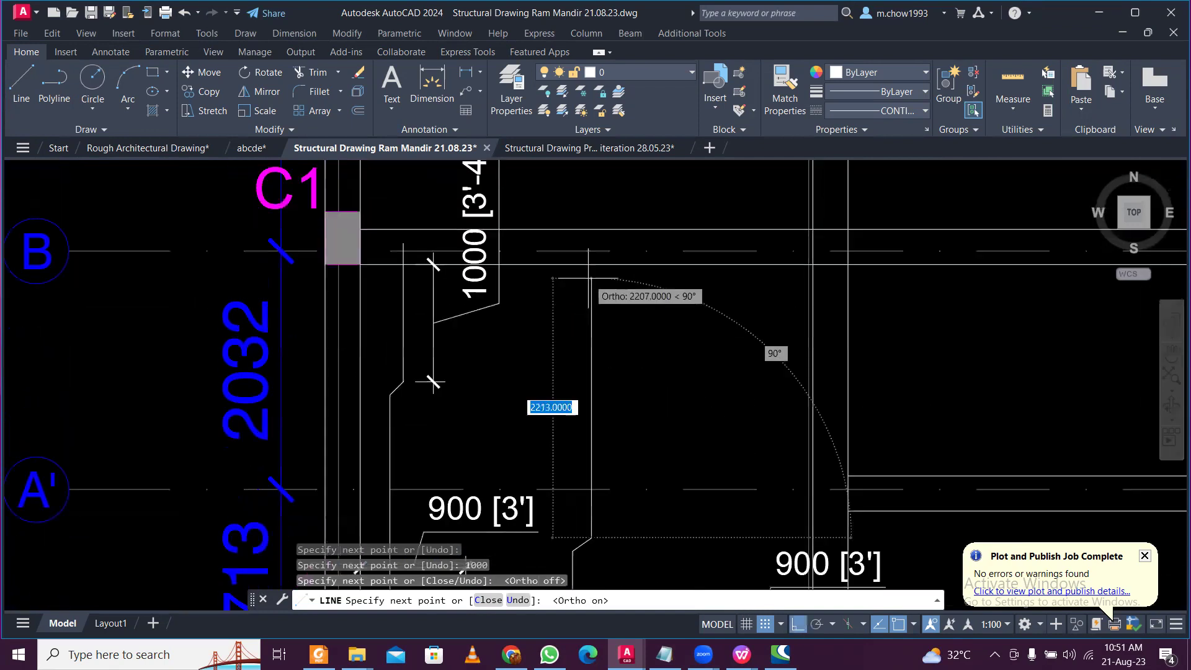
{"action": "scroll", "coordinate": [598, 261], "scroll_direction": "up", "scroll_amount": 2}
{"action": "key", "text": "Escape"}
Dimension the second vertical bar's straight length from the crank to the grid A beam's inner face, placing the dimension right of the bar.
{"action": "scroll", "coordinate": [587, 240], "scroll_direction": "down", "scroll_amount": 4}
{"action": "scroll", "coordinate": [586, 240], "scroll_direction": "up", "scroll_amount": 2}
{"action": "type", "text": "dli"}
{"action": "key", "text": "Return"}
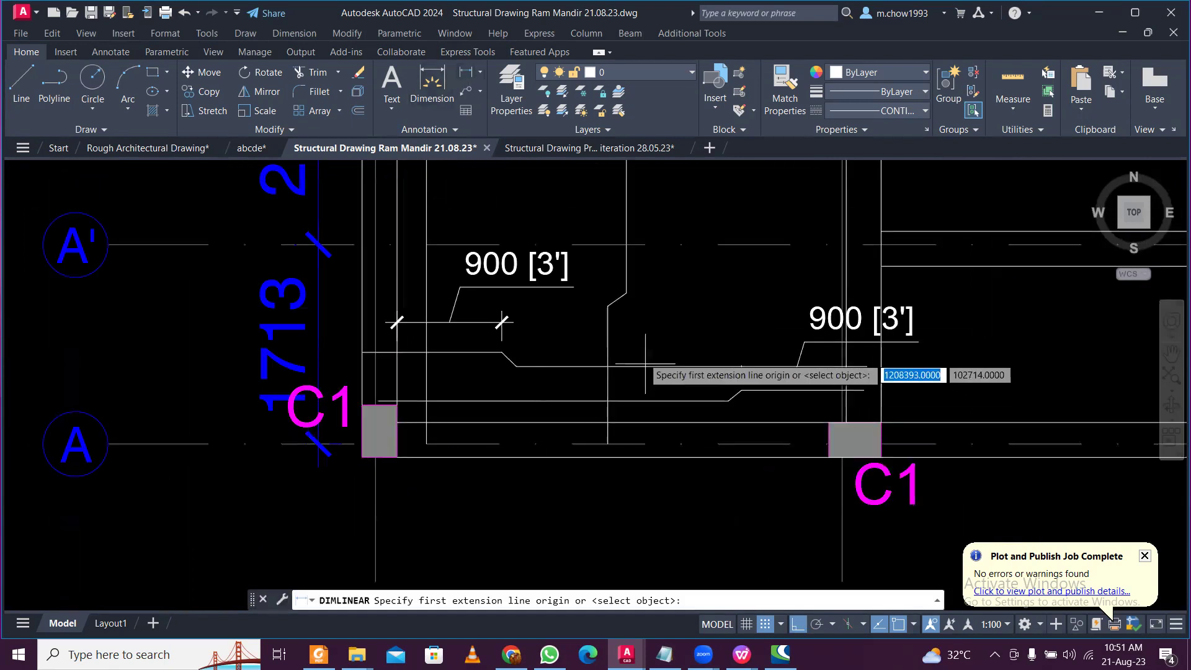
{"action": "left_click", "coordinate": [608, 305]}
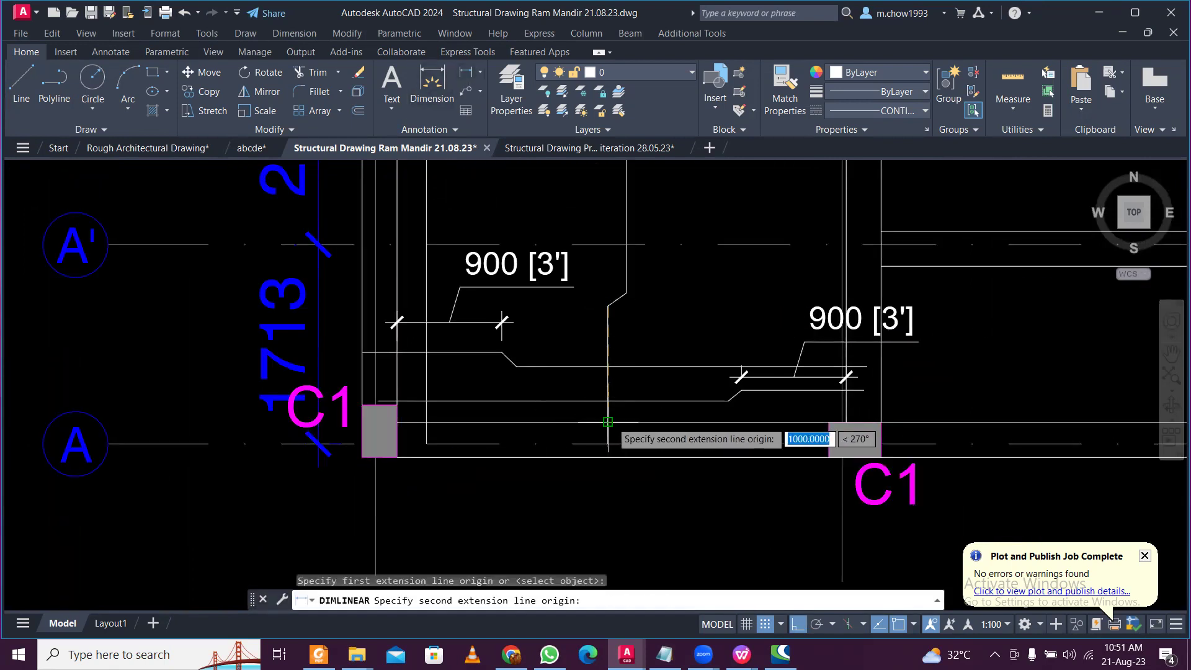
{"action": "left_click", "coordinate": [608, 422]}
{"action": "left_click", "coordinate": [649, 363]}
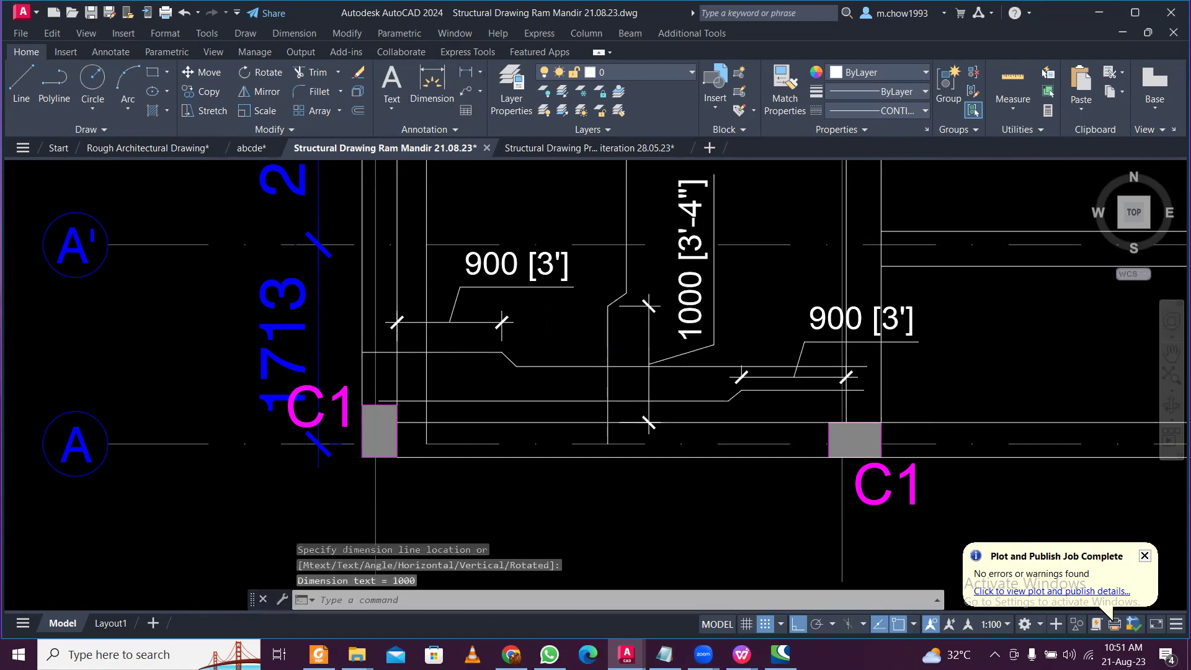
{"action": "scroll", "coordinate": [600, 354], "scroll_direction": "down", "scroll_amount": 4}
{"action": "scroll", "coordinate": [600, 353], "scroll_direction": "up", "scroll_amount": 2}
{"action": "mouse_move", "coordinate": [541, 319]}
{"action": "middle_mouse_down"}
{"action": "mouse_move", "coordinate": [438, 279]}
{"action": "mouse_move", "coordinate": [434, 248]}
{"action": "mouse_move", "coordinate": [432, 322]}
{"action": "mouse_move", "coordinate": [357, 312]}
{"action": "middle_mouse_up"}
{"action": "scroll", "coordinate": [438, 279], "scroll_direction": "down", "scroll_amount": 2}
{"action": "scroll", "coordinate": [434, 248], "scroll_direction": "up", "scroll_amount": 2}
{"action": "scroll", "coordinate": [437, 411], "scroll_direction": "up", "scroll_amount": 2}
{"action": "middle_click_drag", "start_coordinate": [736, 425], "coordinate": [532, 372]}
{"action": "scroll", "coordinate": [613, 363], "scroll_direction": "down", "scroll_amount": 2}
{"action": "middle_click_drag", "start_coordinate": [613, 363], "coordinate": [611, 483]}
{"action": "scroll", "coordinate": [698, 435], "scroll_direction": "up", "scroll_amount": 2}
{"action": "scroll", "coordinate": [698, 436], "scroll_direction": "down", "scroll_amount": 2}
{"action": "middle_click_drag", "start_coordinate": [691, 360], "coordinate": [689, 423]}
{"action": "scroll", "coordinate": [837, 313], "scroll_direction": "up", "scroll_amount": 2}
{"action": "middle_click_drag", "start_coordinate": [763, 312], "coordinate": [779, 341]}
{"action": "mouse_move", "coordinate": [652, 314]}
{"action": "middle_mouse_down"}
{"action": "mouse_move", "coordinate": [718, 381]}
{"action": "mouse_move", "coordinate": [689, 393]}
{"action": "middle_mouse_up"}
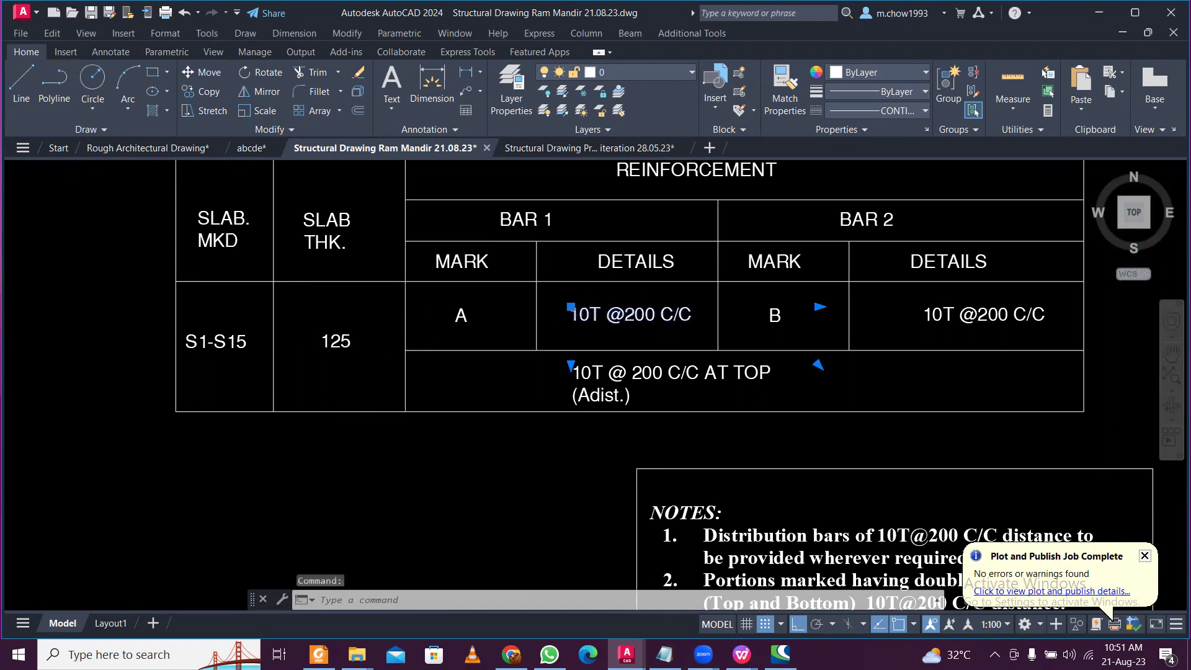
{"action": "double_click", "coordinate": [581, 318]}
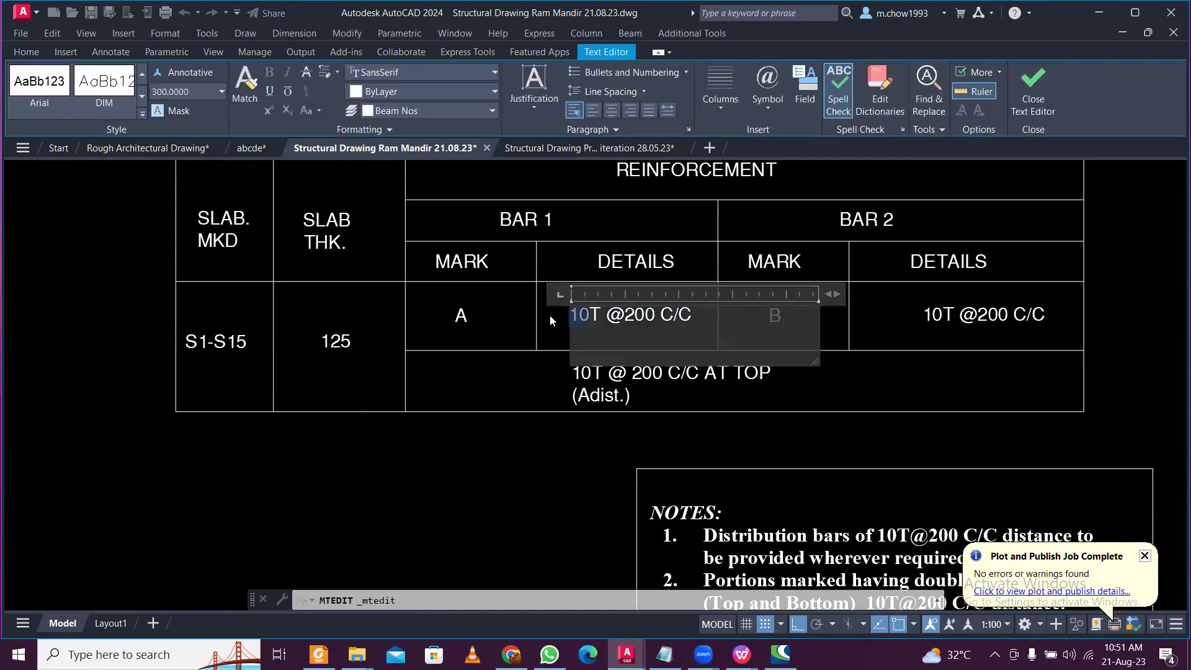
{"action": "type", "text": "8T @"}
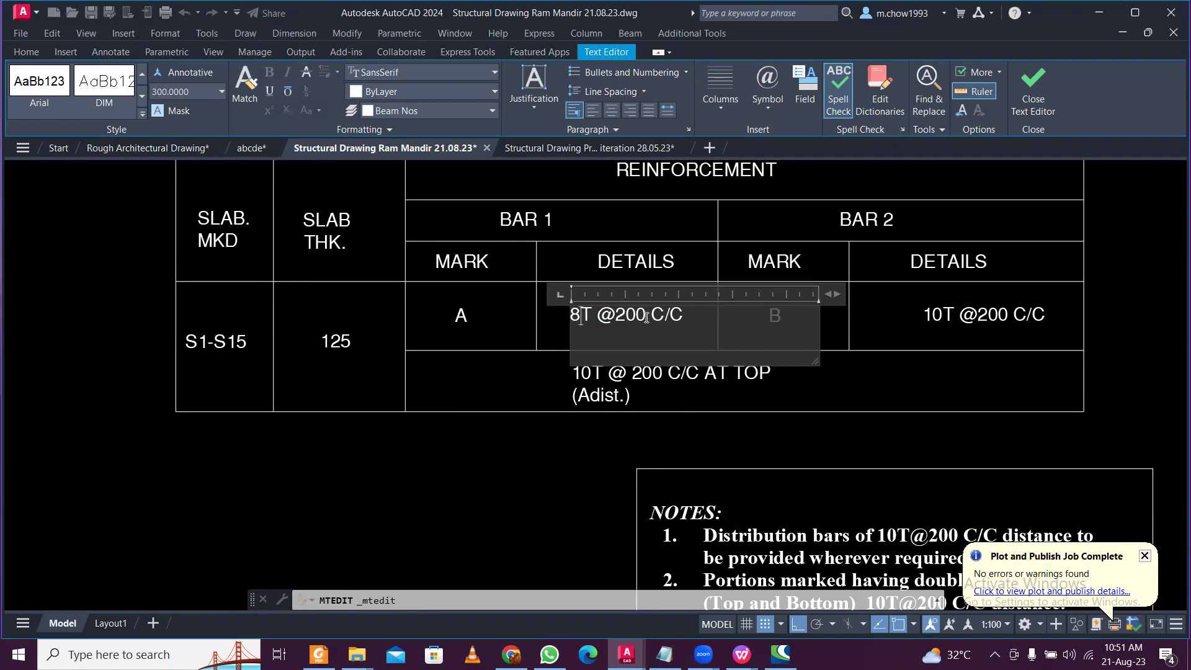
{"action": "type", "text": "175"}
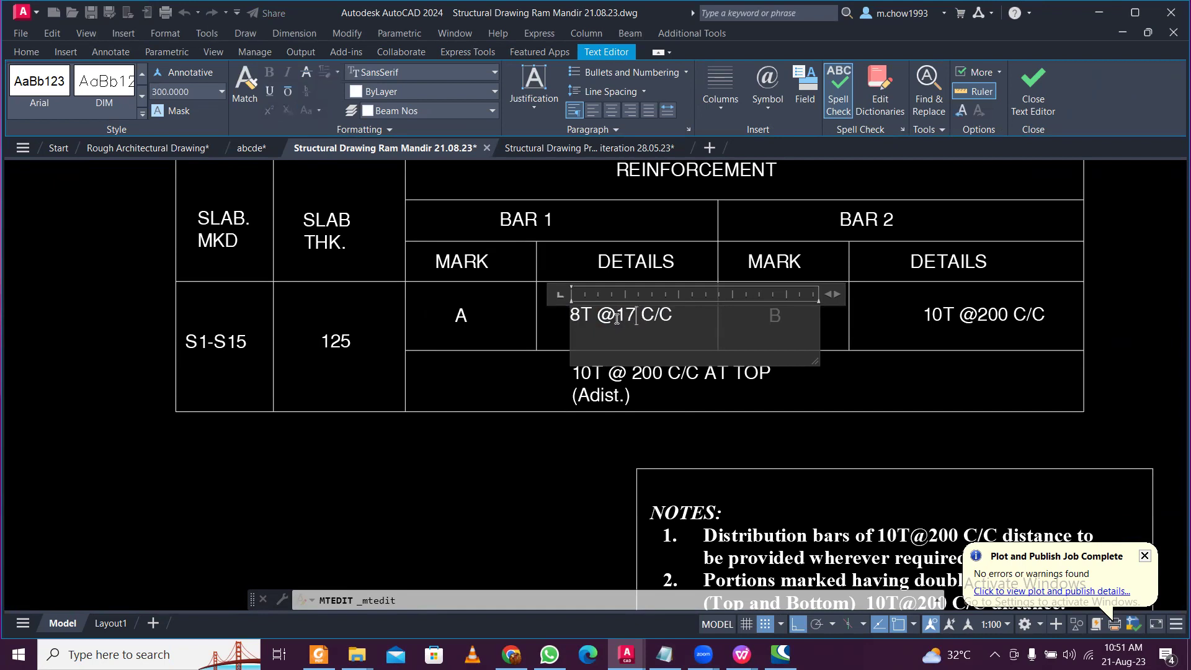
{"action": "left_click", "coordinate": [553, 354]}
{"action": "mouse_move", "coordinate": [787, 302]}
{"action": "middle_mouse_down"}
{"action": "mouse_move", "coordinate": [662, 334]}
{"action": "mouse_move", "coordinate": [670, 355]}
{"action": "middle_mouse_up"}
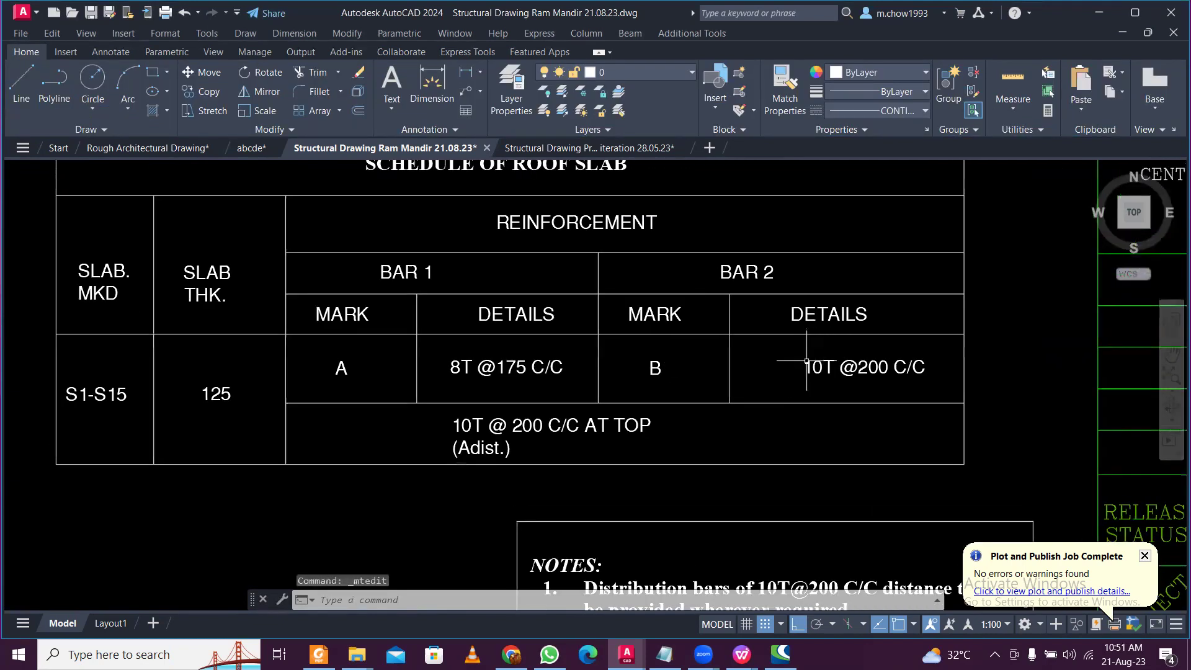
{"action": "double_click", "coordinate": [821, 366]}
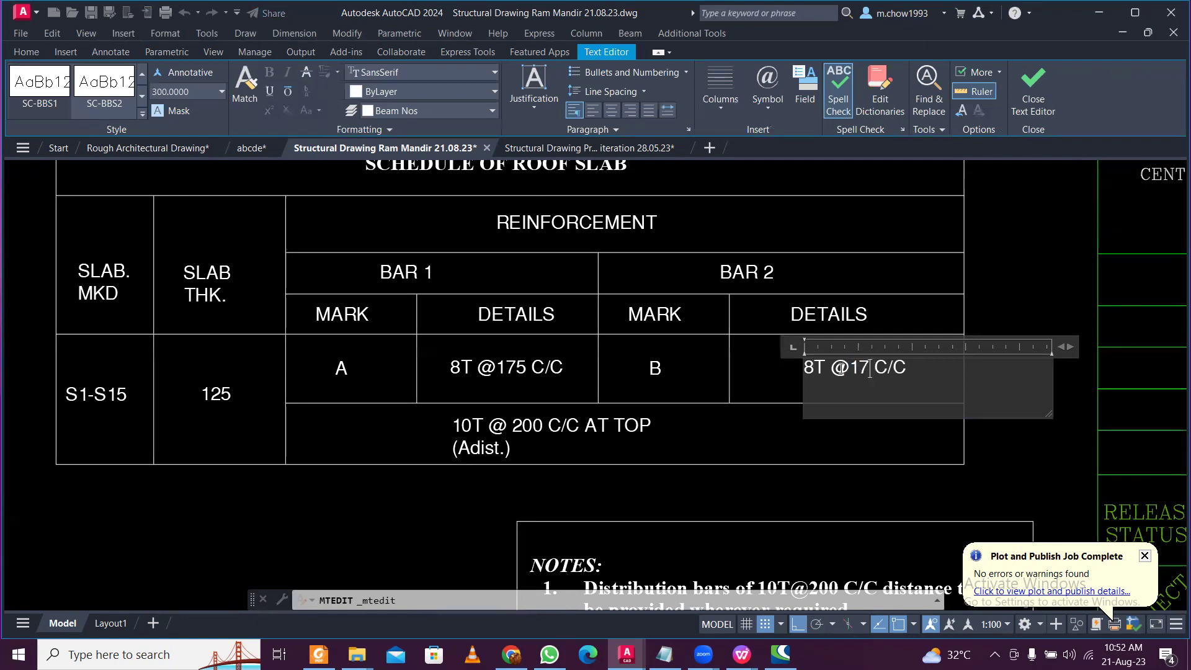
{"action": "left_click", "coordinate": [806, 438]}
Switch to the Project 4 1st iteration drawing and copy the A and B mark bubbles with leaders from the horizontal bars to the clipboard.
{"action": "scroll", "coordinate": [805, 436], "scroll_direction": "down", "scroll_amount": 5}
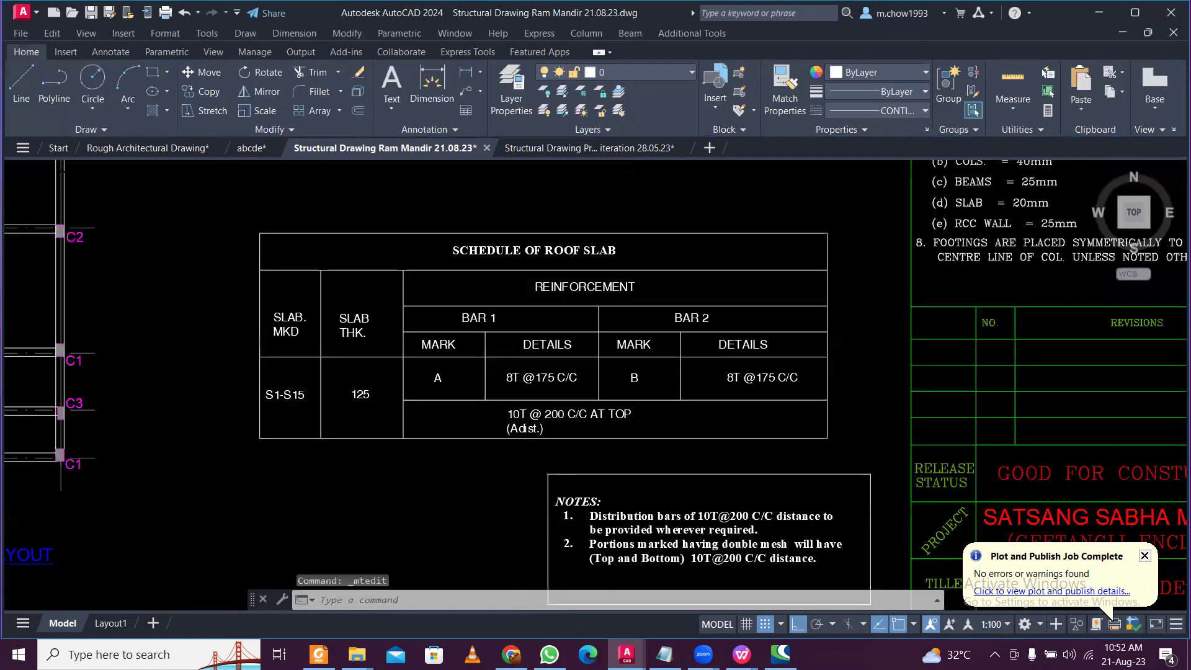
{"action": "left_click", "coordinate": [588, 150]}
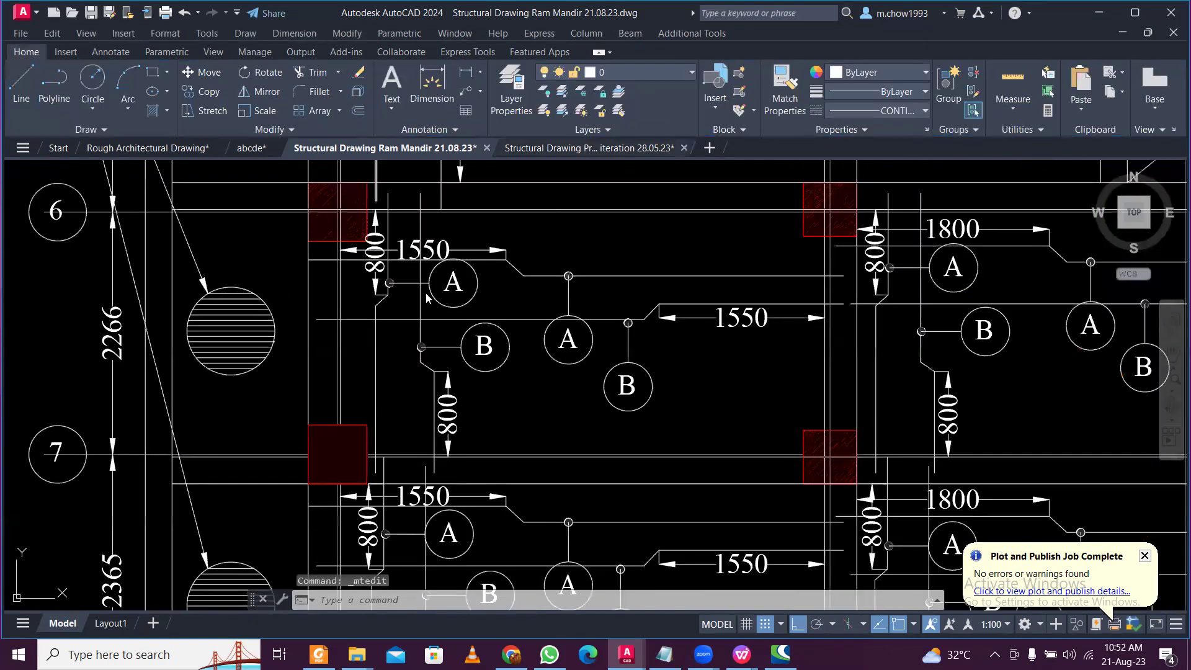
{"action": "scroll", "coordinate": [604, 313], "scroll_direction": "up", "scroll_amount": 2}
{"action": "left_click", "coordinate": [553, 367]}
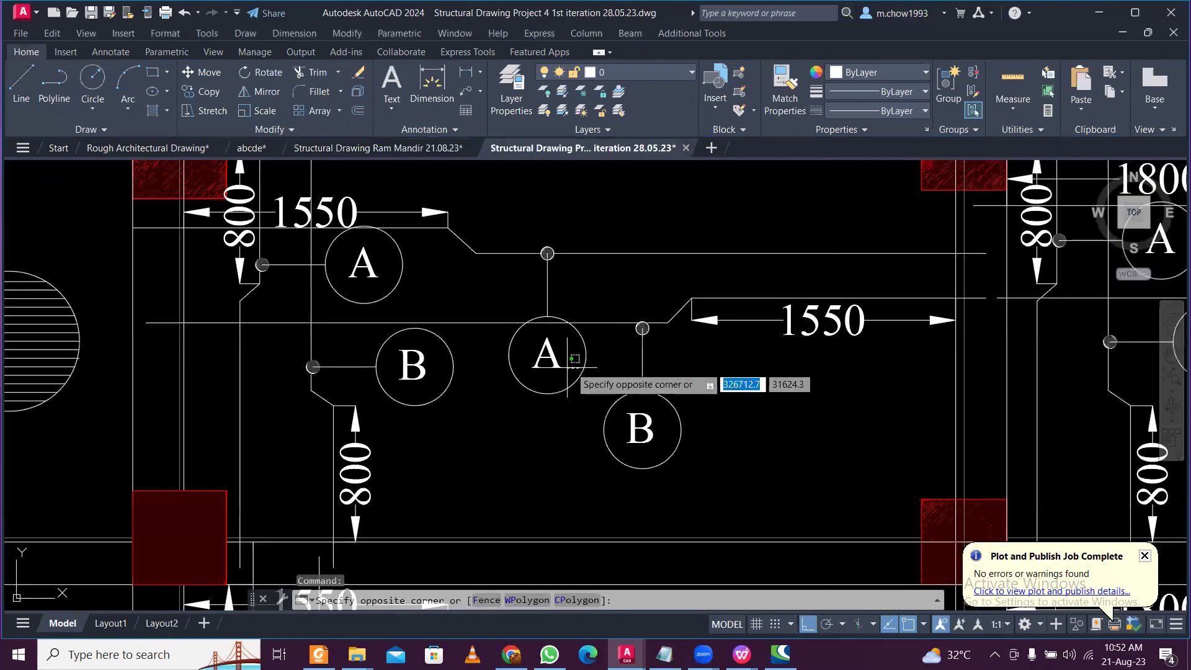
{"action": "left_click", "coordinate": [503, 355]}
{"action": "left_click", "coordinate": [738, 460]}
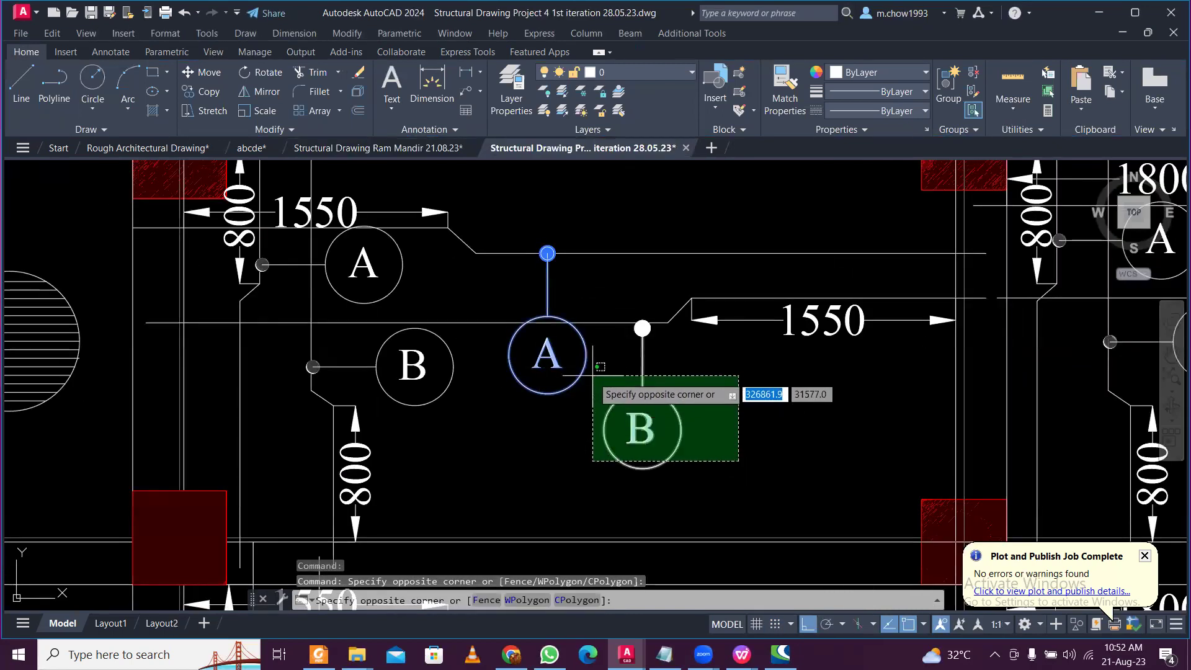
{"action": "left_click", "coordinate": [577, 389]}
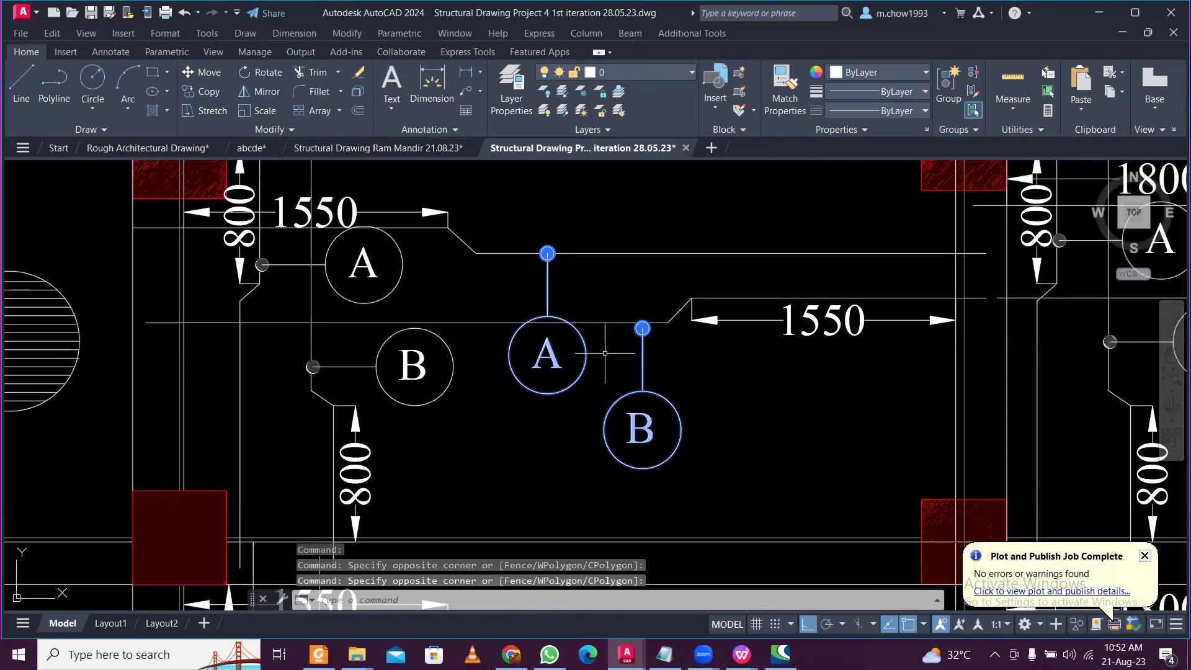
{"action": "key", "text": "ctrl+c"}
Return to the Ram Mandir drawing and paste the A and B bar mark bubbles below the grid A beam of the roof slab layout.
{"action": "left_click", "coordinate": [417, 154]}
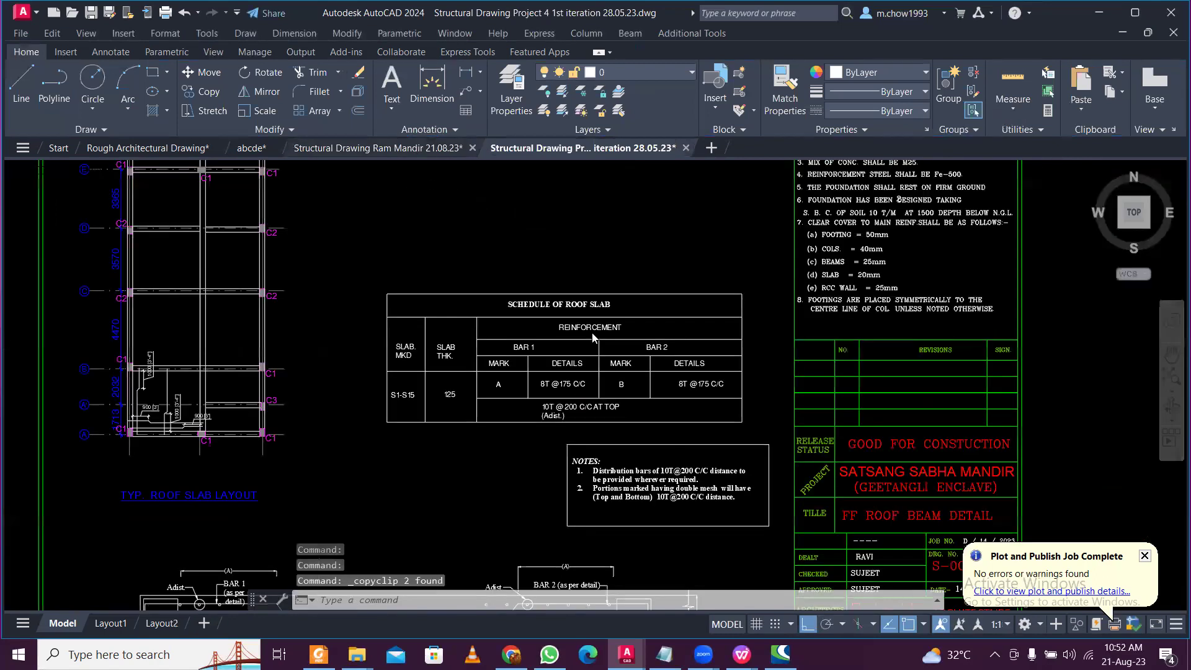
{"action": "scroll", "coordinate": [345, 366], "scroll_direction": "up", "scroll_amount": 3}
{"action": "scroll", "coordinate": [525, 252], "scroll_direction": "up", "scroll_amount": 4}
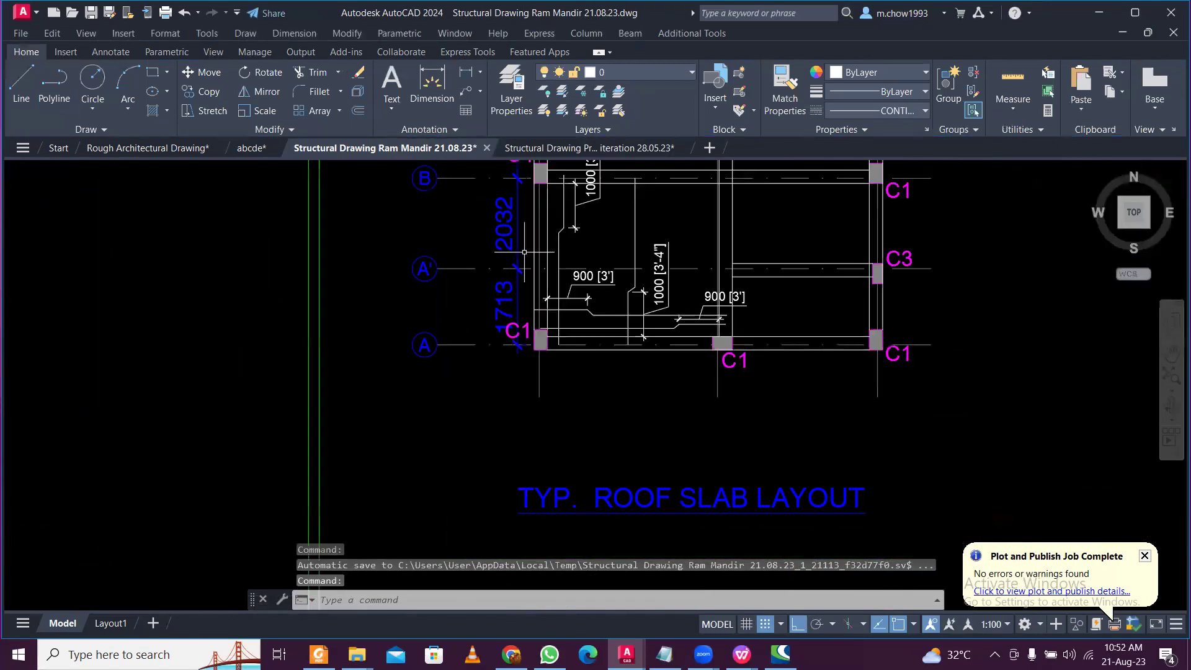
{"action": "key", "text": "ctrl+v"}
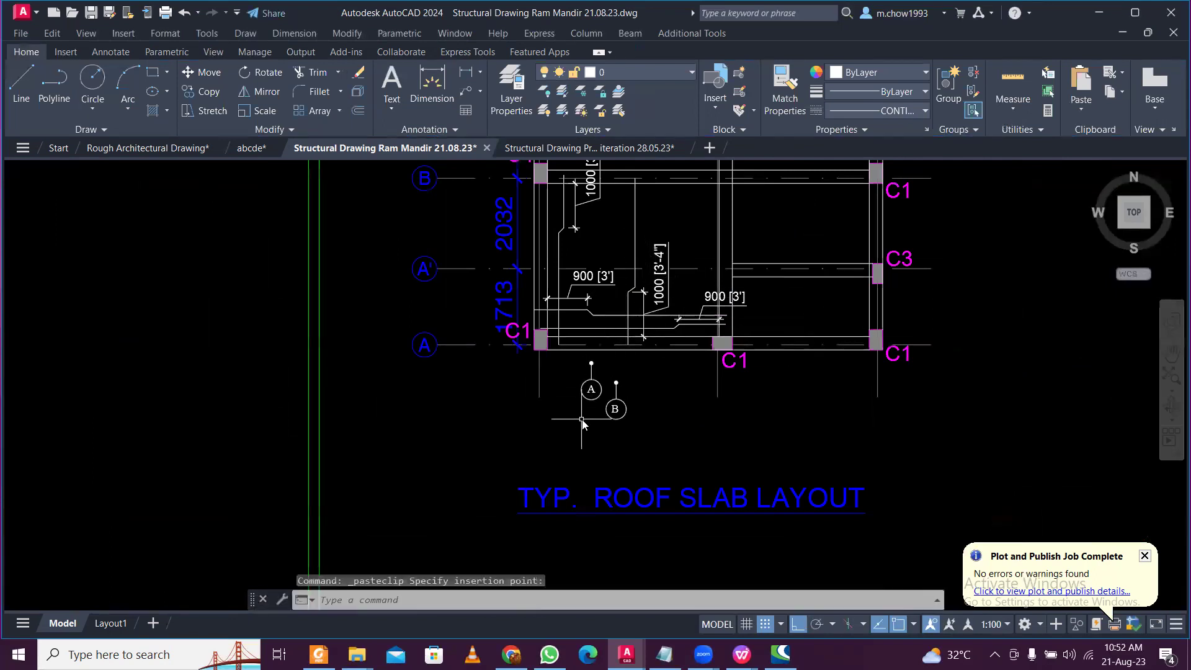
{"action": "key", "text": "Escape"}
Copy the A mark bubble from its leader dot onto the left straight part of the upper horizontal bar.
{"action": "scroll", "coordinate": [614, 379], "scroll_direction": "up", "scroll_amount": 3}
{"action": "scroll", "coordinate": [545, 408], "scroll_direction": "up", "scroll_amount": 2}
{"action": "scroll", "coordinate": [544, 400], "scroll_direction": "down", "scroll_amount": 2}
{"action": "scroll", "coordinate": [535, 407], "scroll_direction": "up", "scroll_amount": 2}
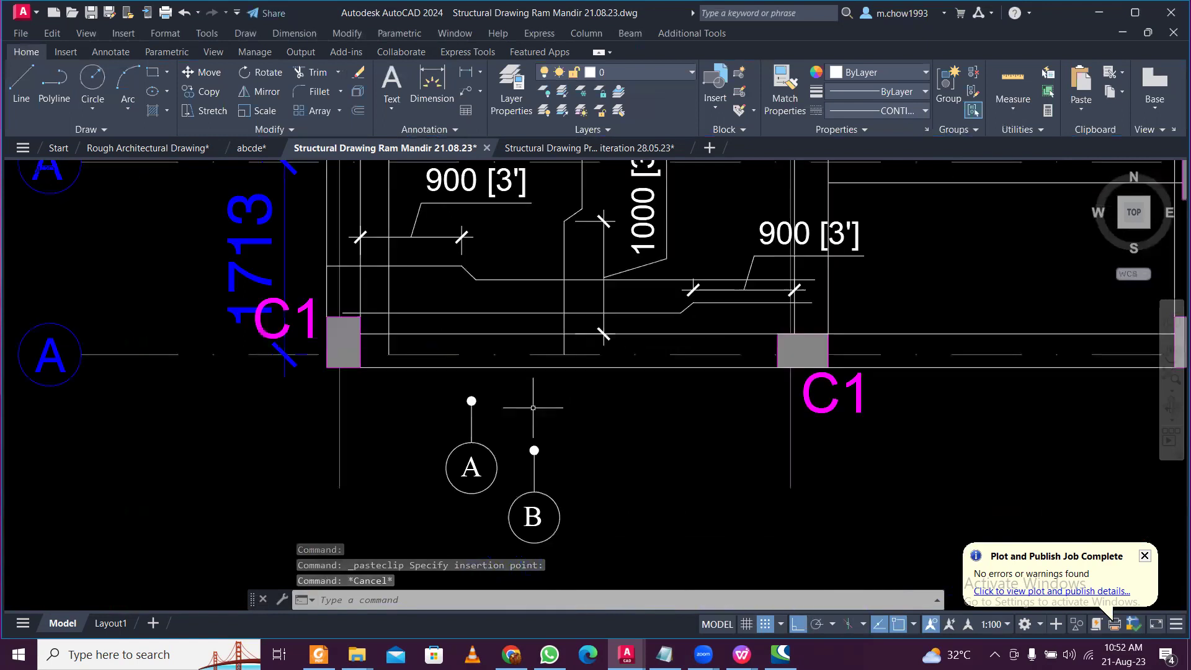
{"action": "left_click", "coordinate": [532, 402]}
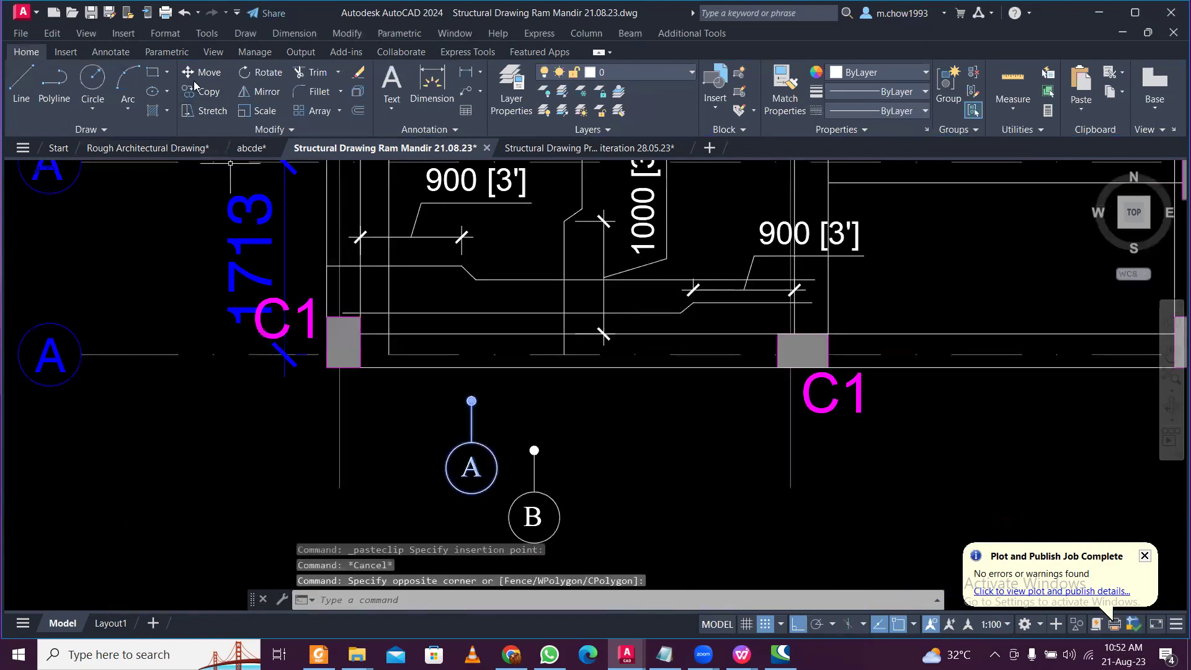
{"action": "type", "text": "co"}
{"action": "key", "text": "Return"}
{"action": "scroll", "coordinate": [468, 399], "scroll_direction": "up", "scroll_amount": 2}
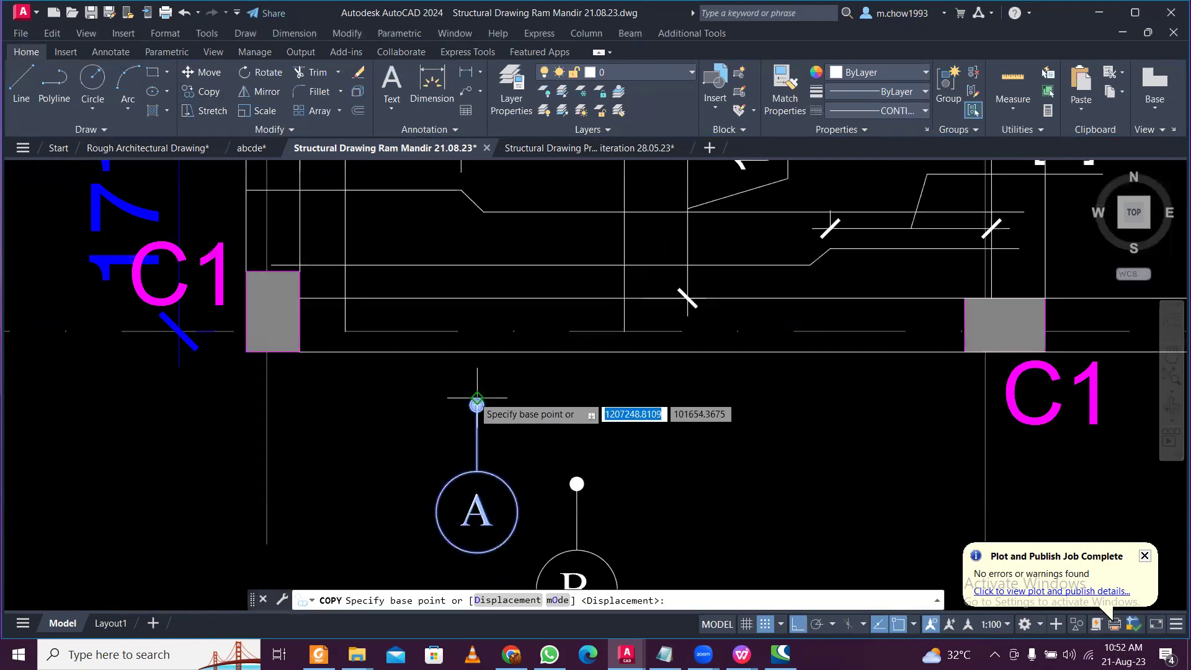
{"action": "left_click", "coordinate": [476, 405]}
{"action": "left_click", "coordinate": [403, 196]}
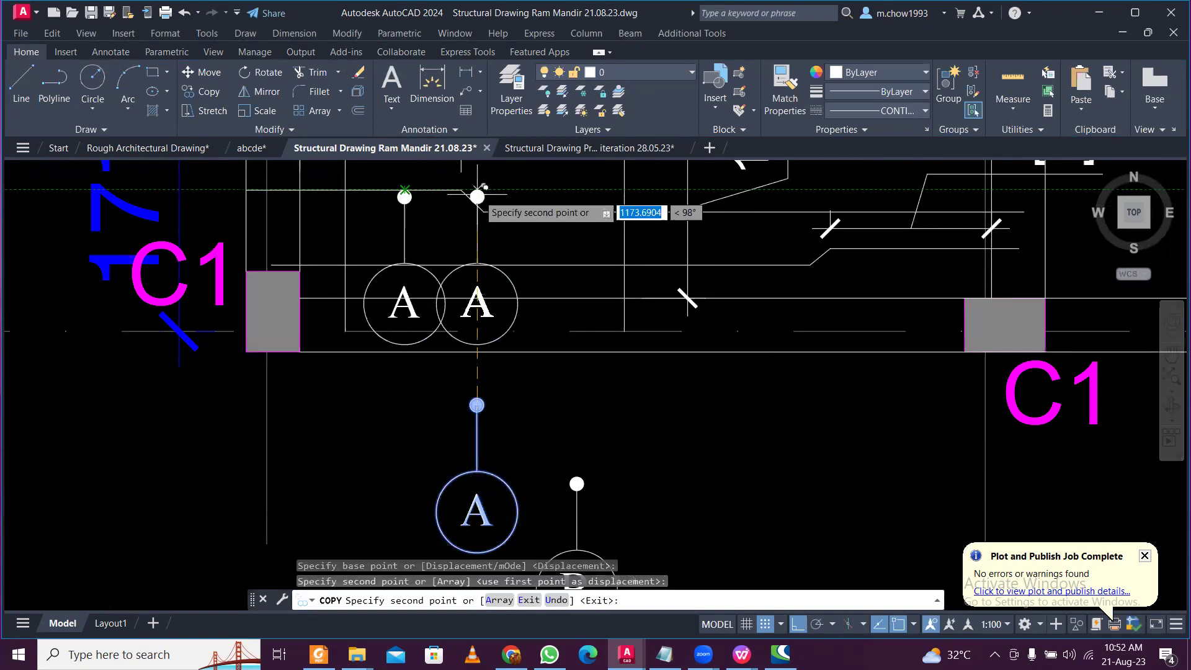
{"action": "key", "text": "Escape"}
Copy the placed A mark bubble onto the raised right end of the lower horizontal bar, with Ortho off.
{"action": "left_click", "coordinate": [524, 348]}
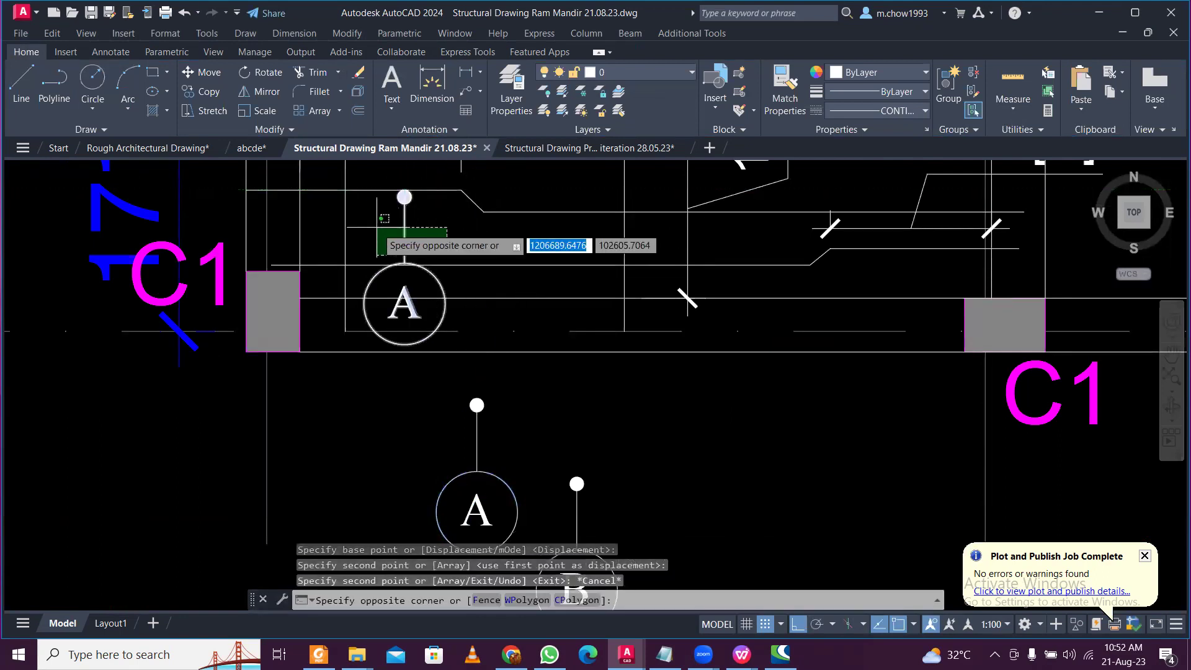
{"action": "left_click", "coordinate": [210, 96]}
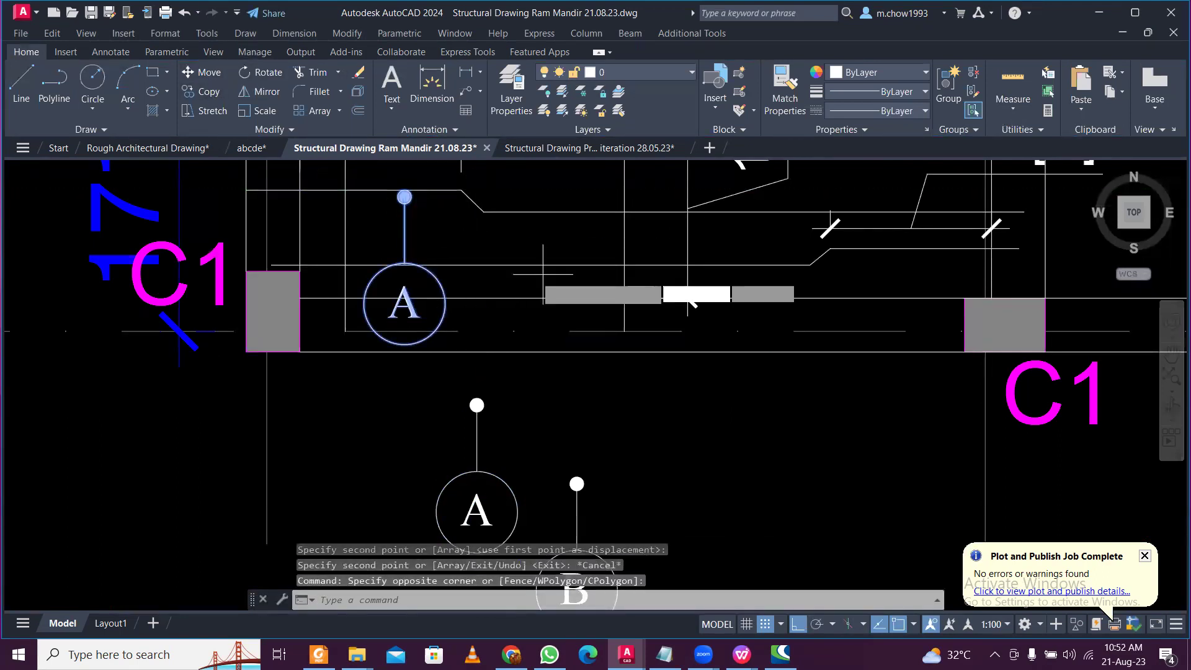
{"action": "left_click", "coordinate": [404, 196]}
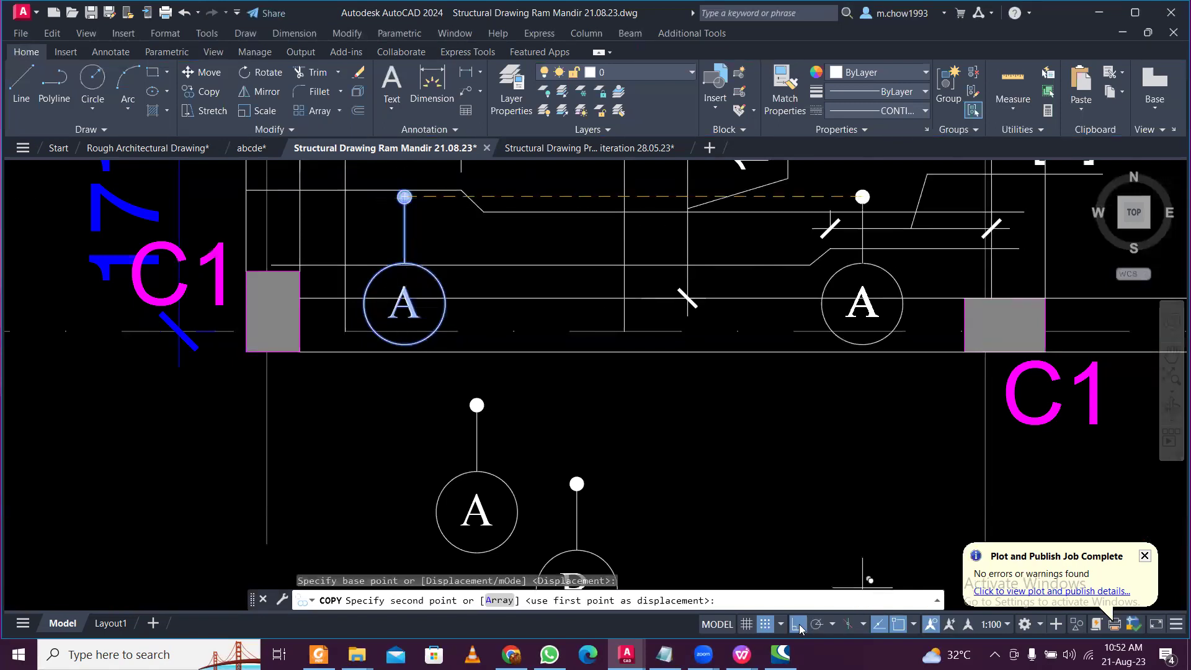
{"action": "scroll", "coordinate": [871, 322], "scroll_direction": "up", "scroll_amount": 3}
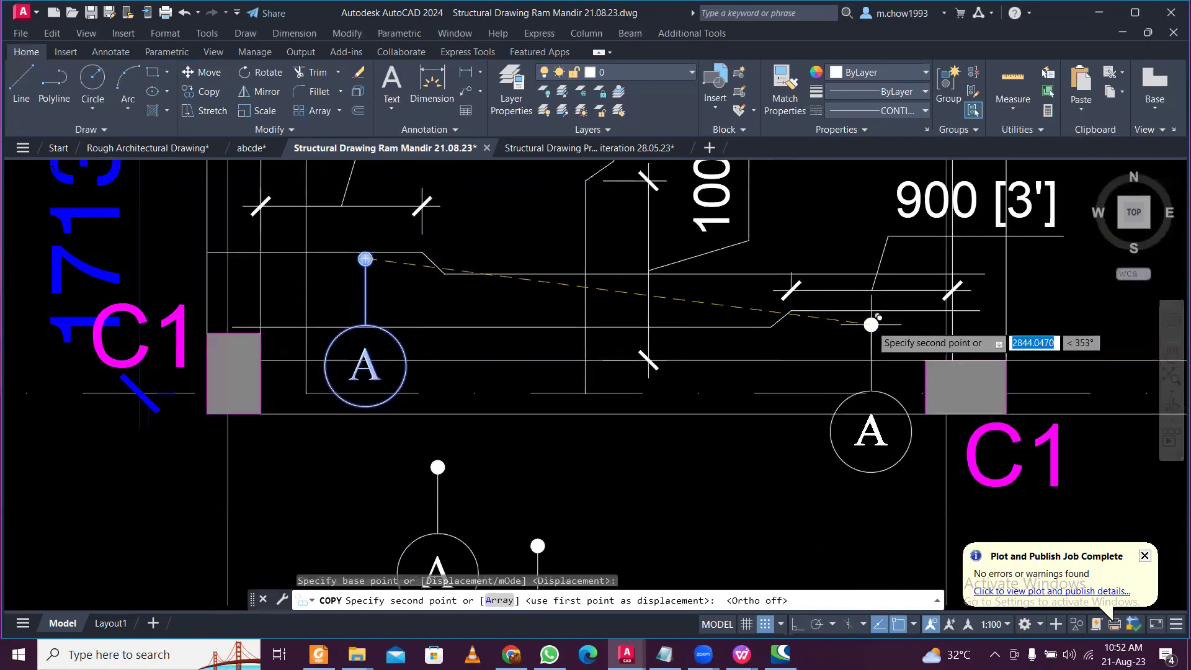
{"action": "left_click", "coordinate": [856, 304]}
{"action": "scroll", "coordinate": [868, 328], "scroll_direction": "down", "scroll_amount": 5}
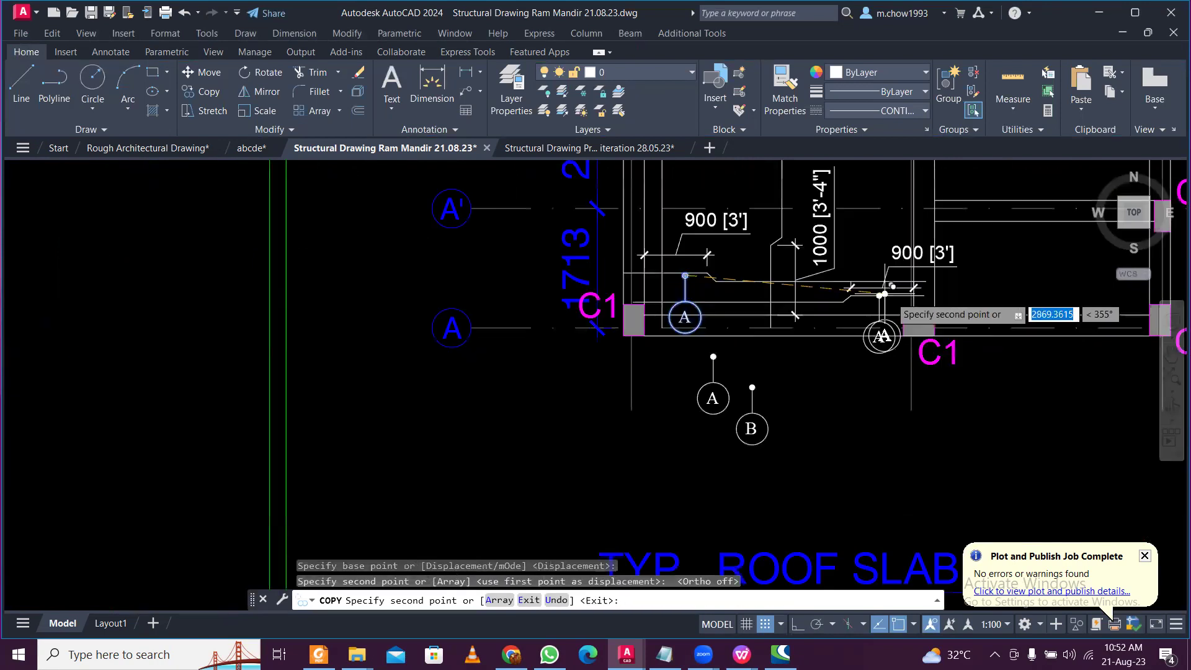
{"action": "key", "text": "Escape"}
{"action": "left_click", "coordinate": [767, 381]}
{"action": "left_click", "coordinate": [746, 402]}
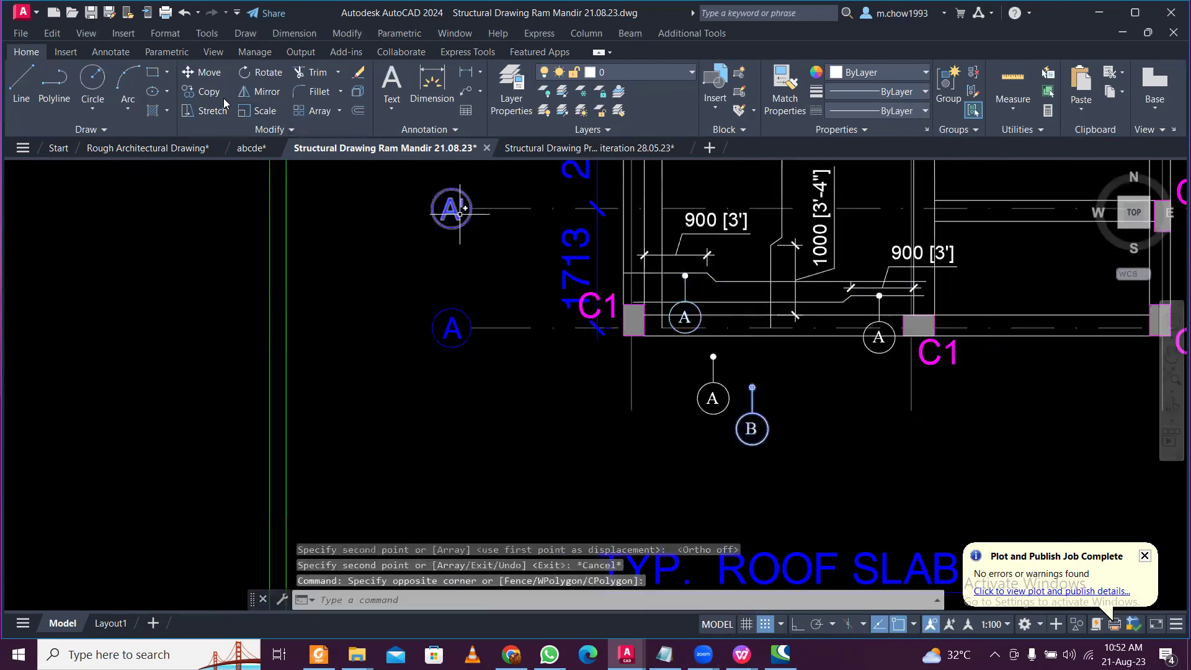
{"action": "type", "text": "co"}
{"action": "key", "text": "Return"}
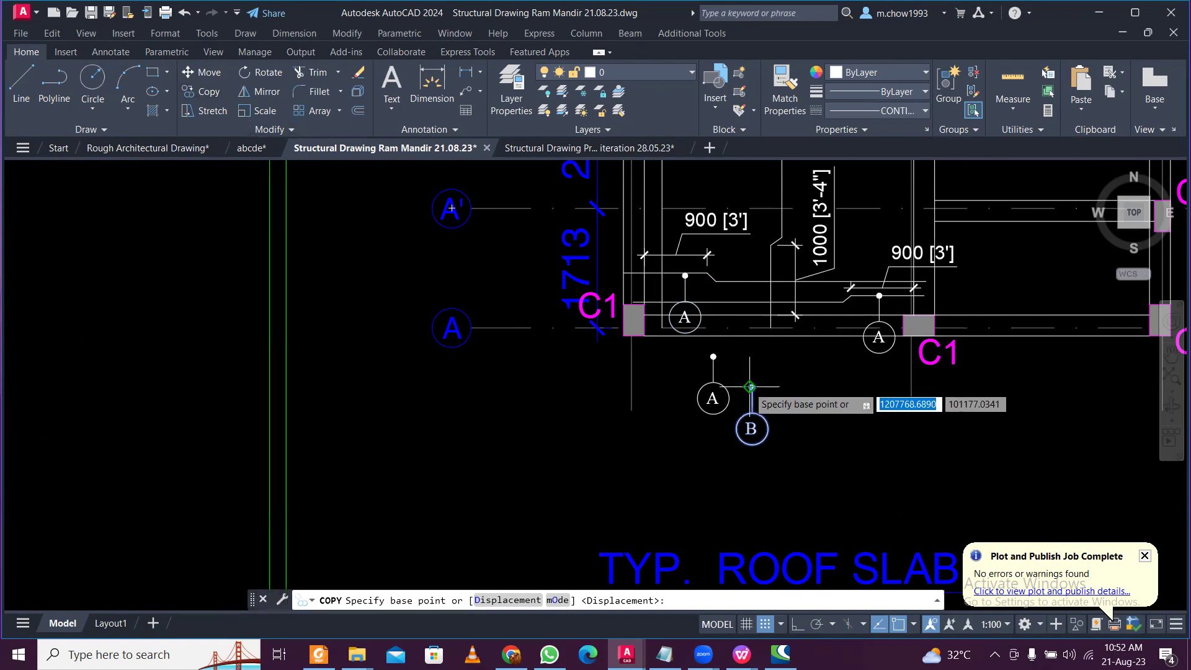
{"action": "left_click", "coordinate": [750, 387]}
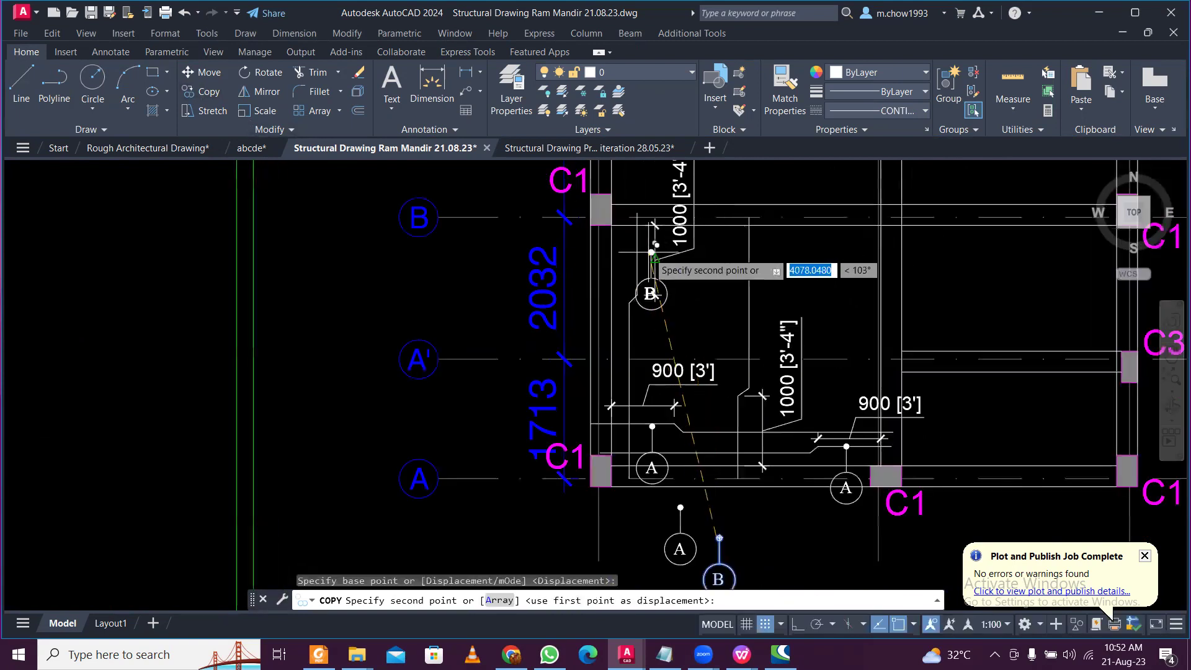
{"action": "scroll", "coordinate": [651, 257], "scroll_direction": "up", "scroll_amount": 3}
{"action": "scroll", "coordinate": [645, 260], "scroll_direction": "down", "scroll_amount": 4}
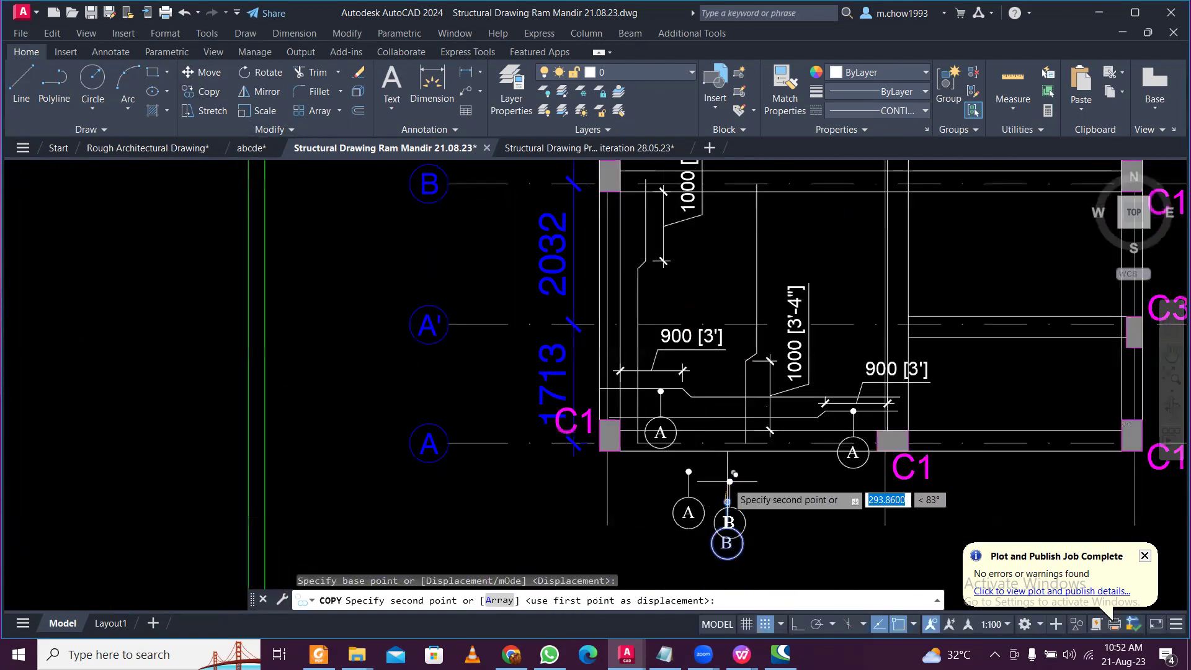
{"action": "middle_click_drag", "start_coordinate": [770, 536], "coordinate": [727, 443]}
{"action": "key", "text": "Escape"}
{"action": "scroll", "coordinate": [700, 455], "scroll_direction": "up", "scroll_amount": 2}
{"action": "left_click", "coordinate": [704, 454]}
{"action": "left_click", "coordinate": [640, 419]}
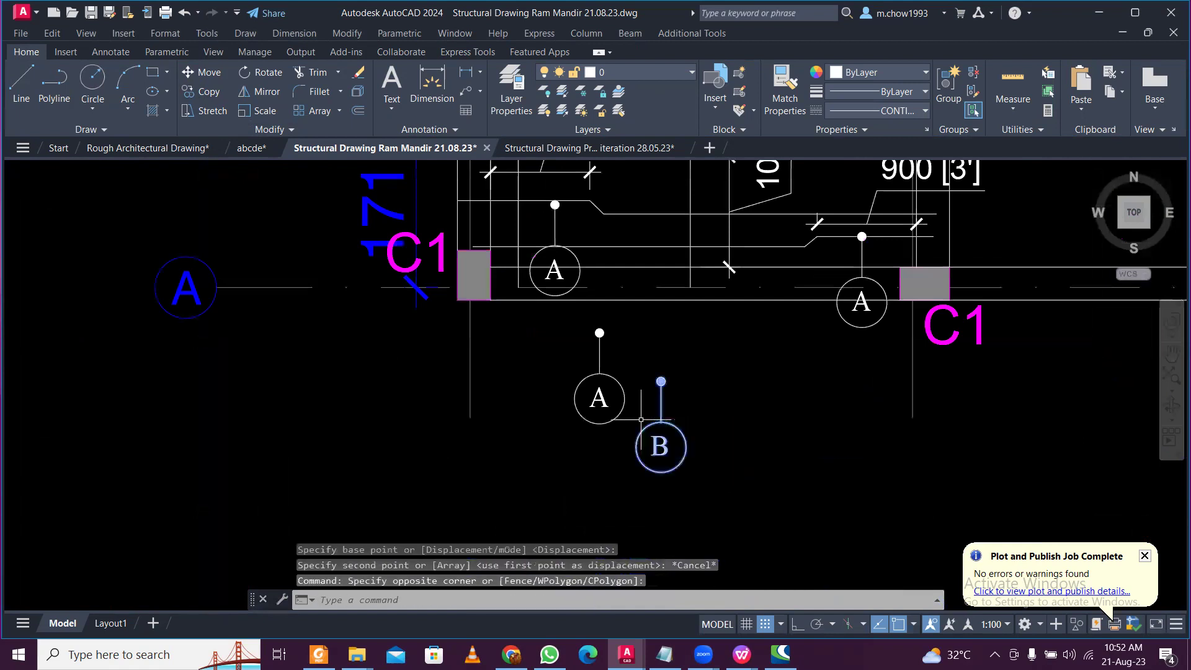
{"action": "left_click", "coordinate": [269, 73]}
{"action": "left_click", "coordinate": [661, 447]}
{"action": "left_click", "coordinate": [796, 624]}
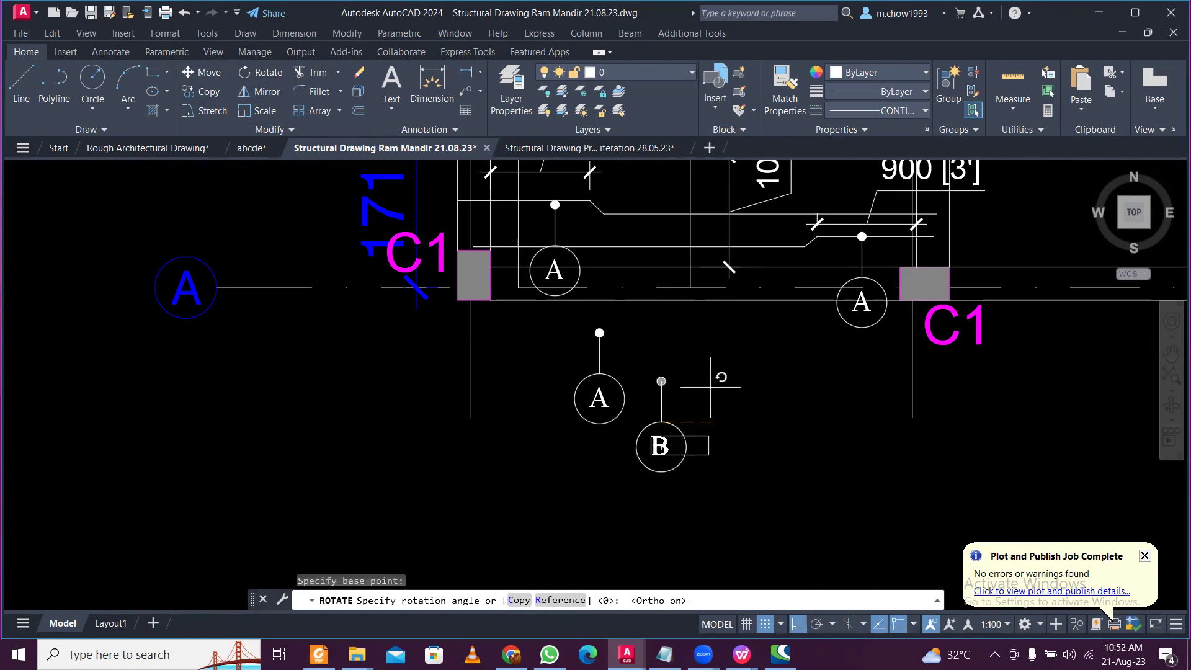
{"action": "key", "text": "Escape"}
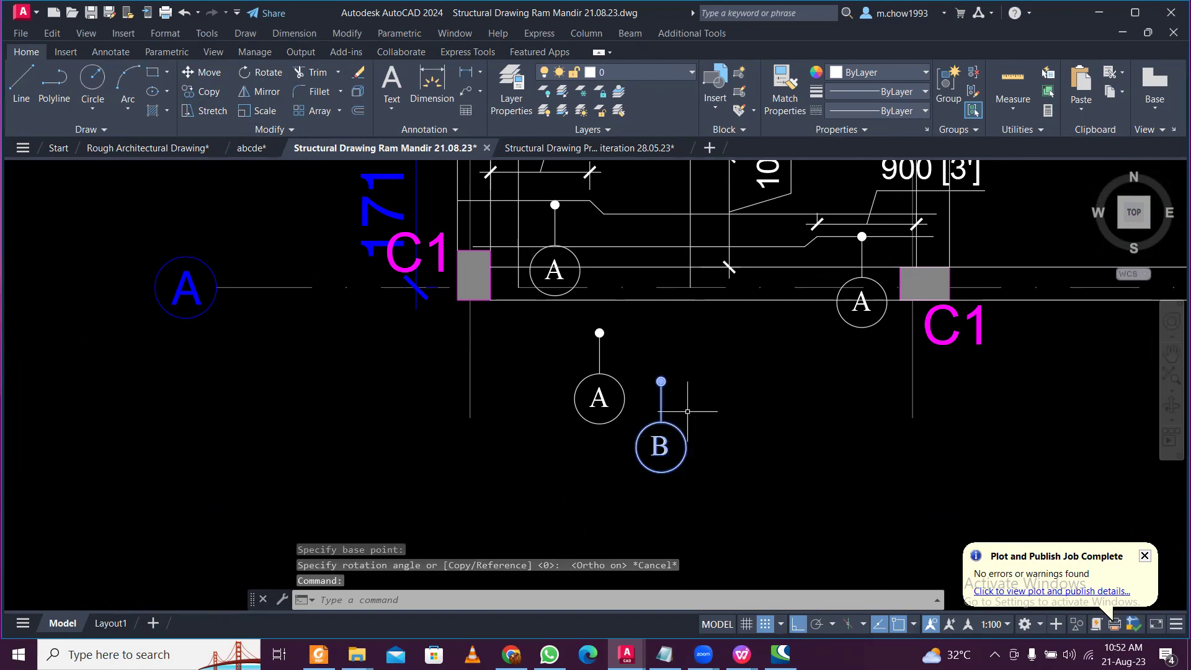
Edit the B mark bubble's block and rotate its circle and leader 90° so the leader is horizontal, excluding the letter.
{"action": "double_click", "coordinate": [661, 447]}
{"action": "left_click", "coordinate": [588, 428]}
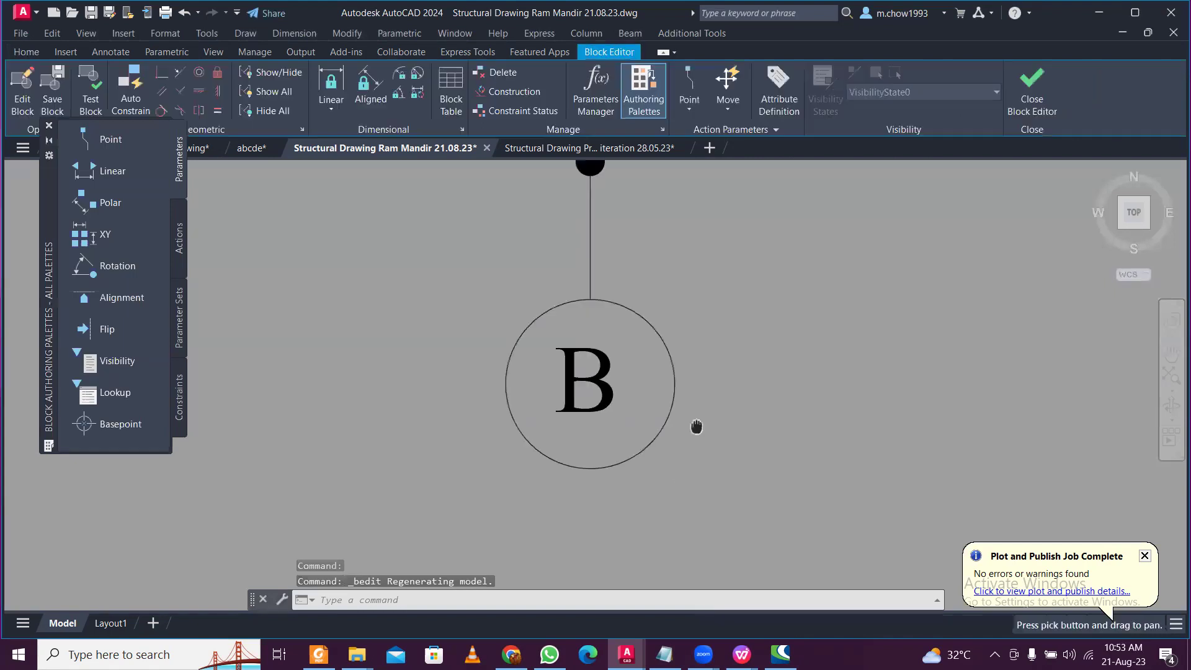
{"action": "scroll", "coordinate": [697, 425], "scroll_direction": "down", "scroll_amount": 2}
{"action": "left_click", "coordinate": [777, 408]}
{"action": "left_click", "coordinate": [732, 394]}
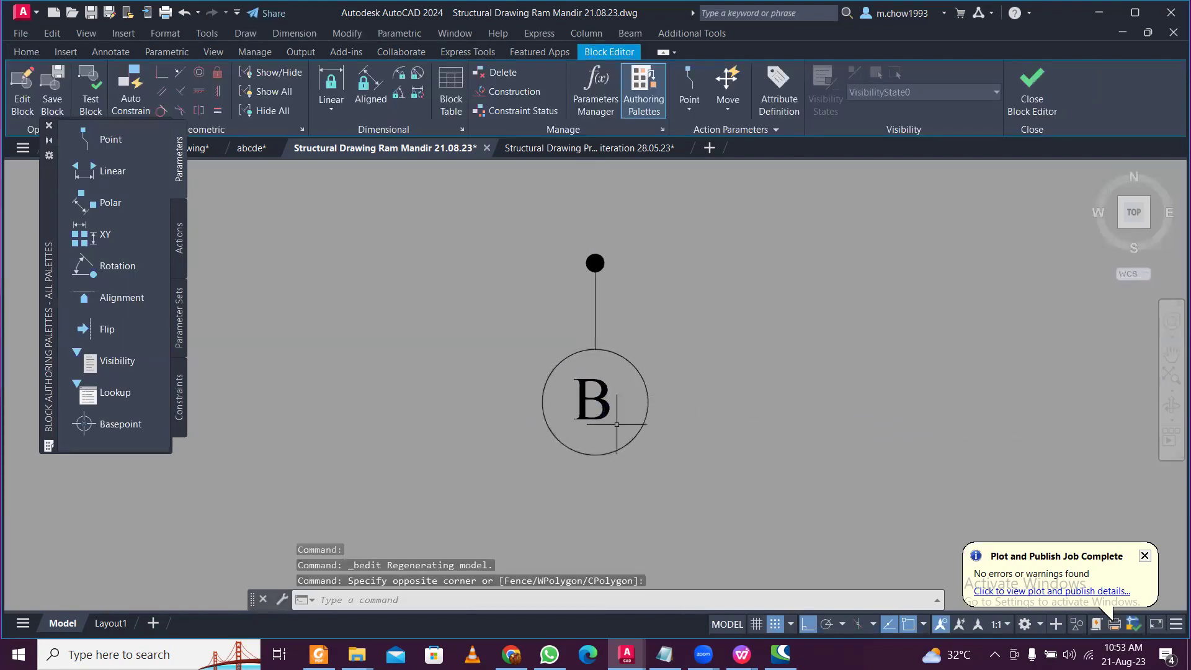
{"action": "left_click", "coordinate": [703, 485]}
{"action": "left_click", "coordinate": [493, 175]}
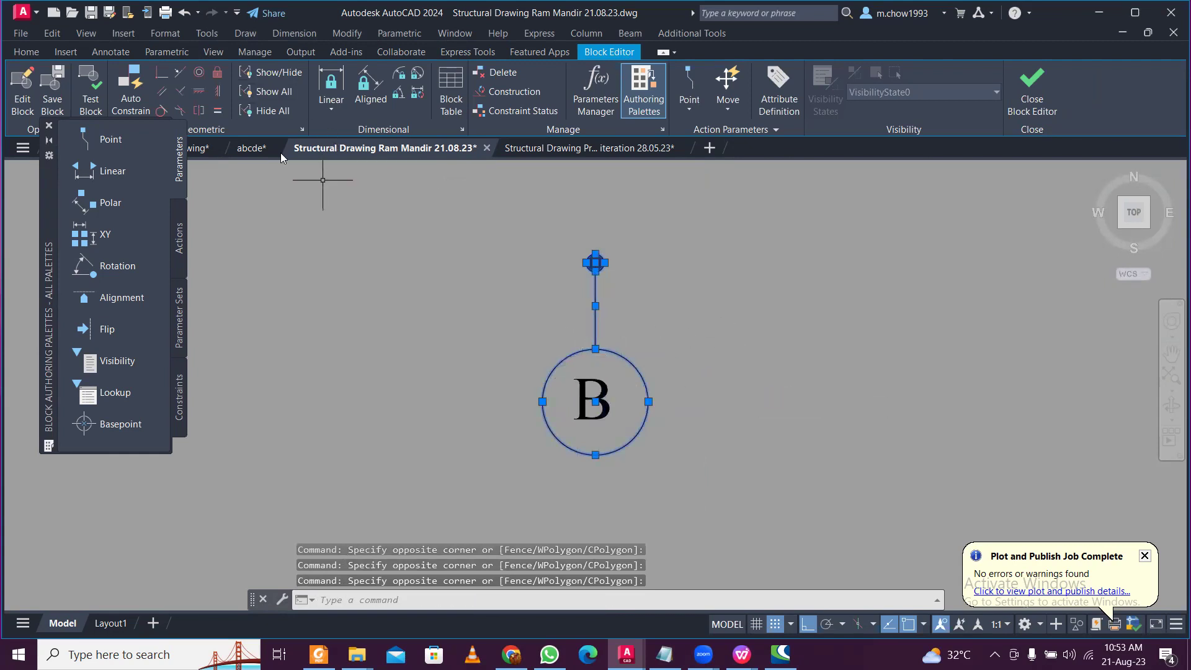
{"action": "left_click", "coordinate": [28, 39]}
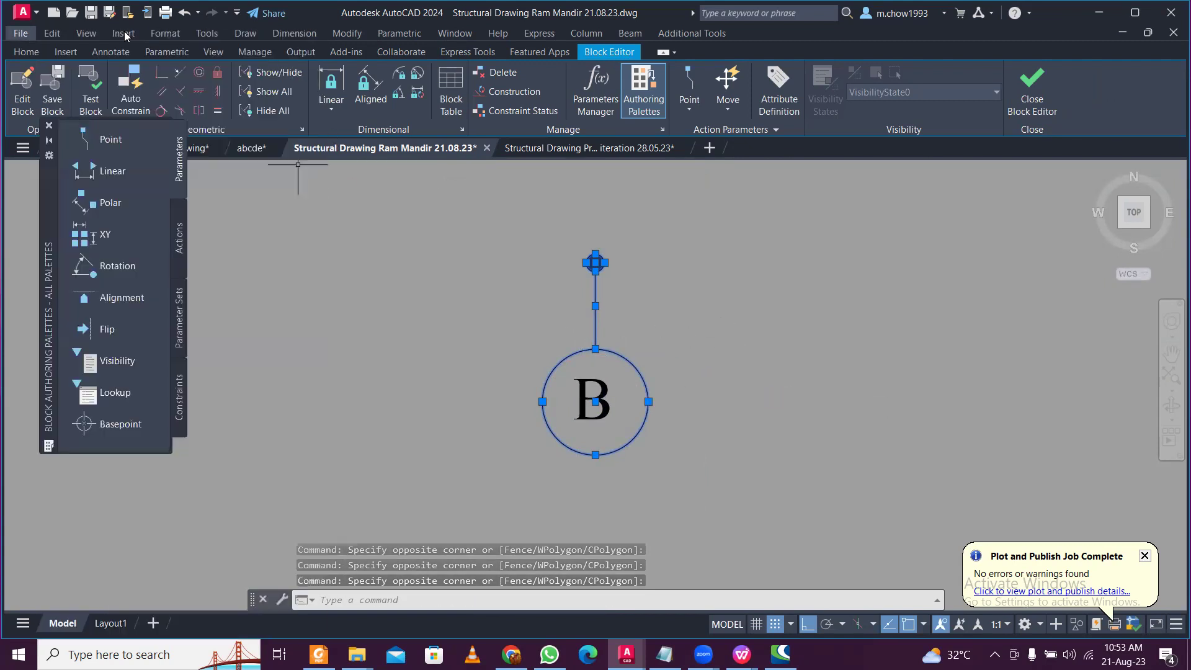
{"action": "left_click", "coordinate": [24, 53]}
{"action": "left_click", "coordinate": [244, 72]}
{"action": "left_click", "coordinate": [682, 432]}
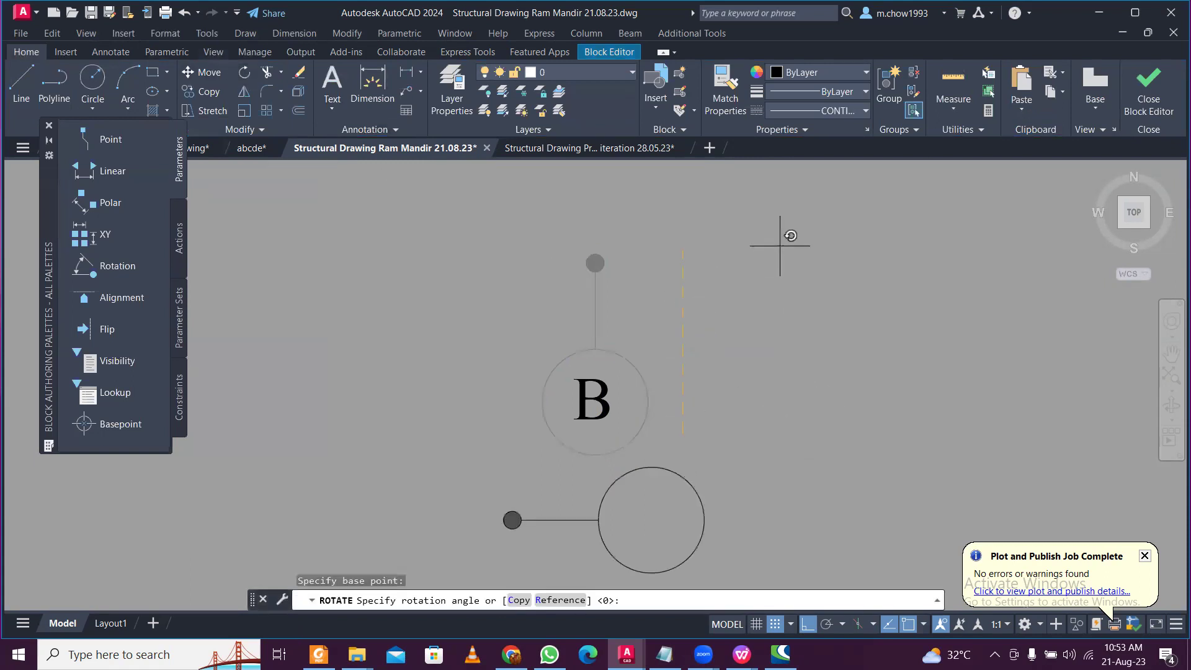
{"action": "key", "text": "Return"}
Move the letter B to the centre of the rotated circle, then close the Block Editor saving the changes to the block.
{"action": "middle_click_drag", "start_coordinate": [778, 346], "coordinate": [756, 247]}
{"action": "left_click", "coordinate": [599, 252]}
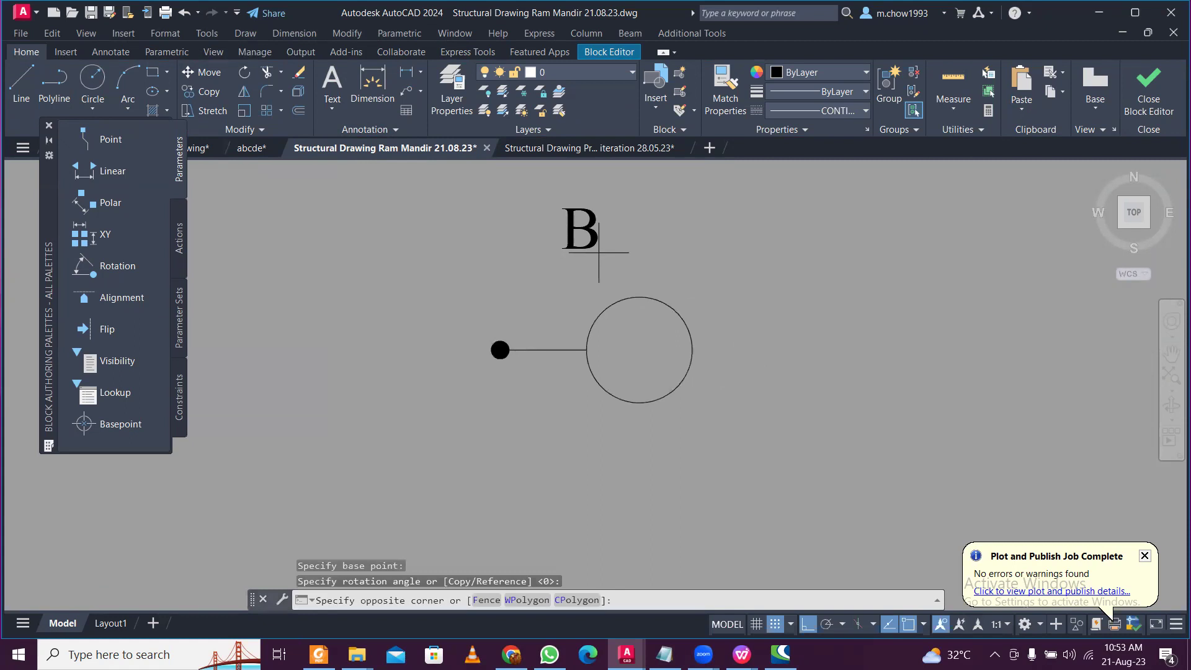
{"action": "left_click", "coordinate": [367, 165]}
{"action": "type", "text": "M"}
{"action": "key", "text": "Return"}
{"action": "left_click", "coordinate": [583, 243]}
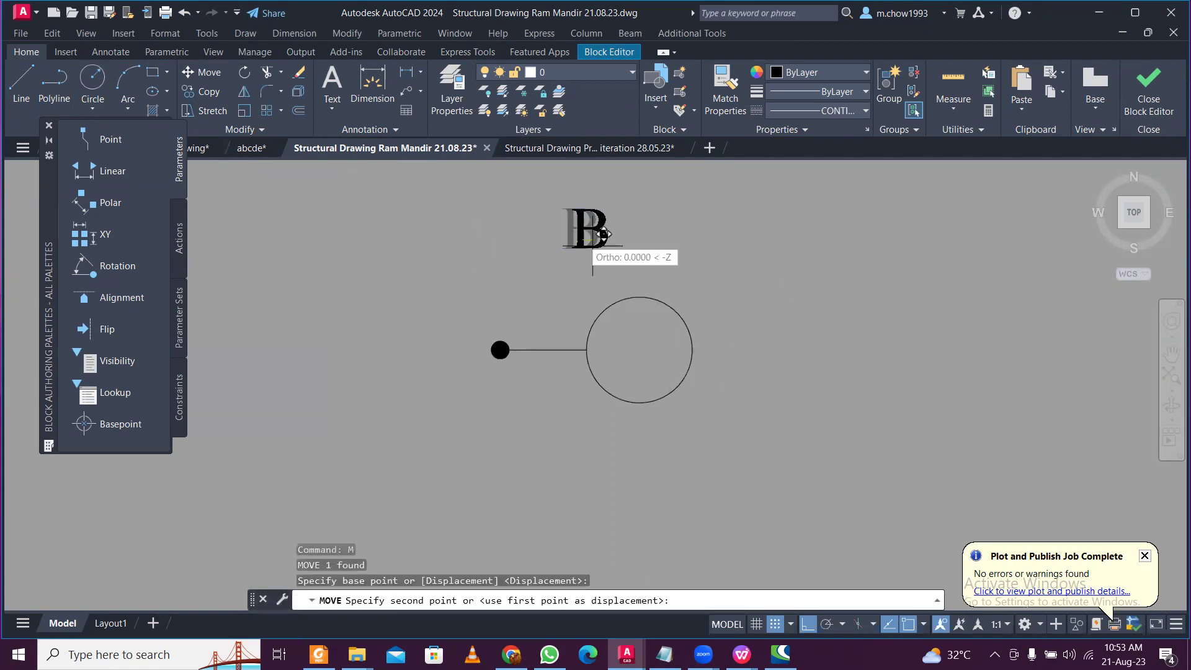
{"action": "left_click", "coordinate": [641, 357]}
{"action": "left_click", "coordinate": [1148, 93]}
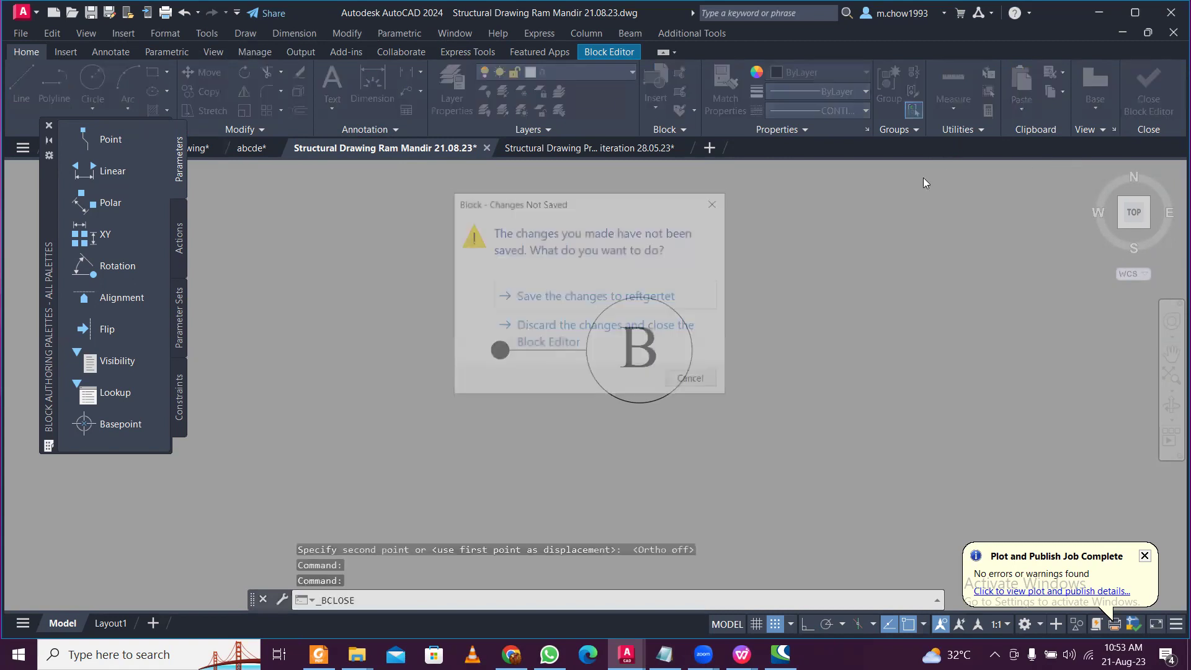
{"action": "left_click", "coordinate": [620, 308]}
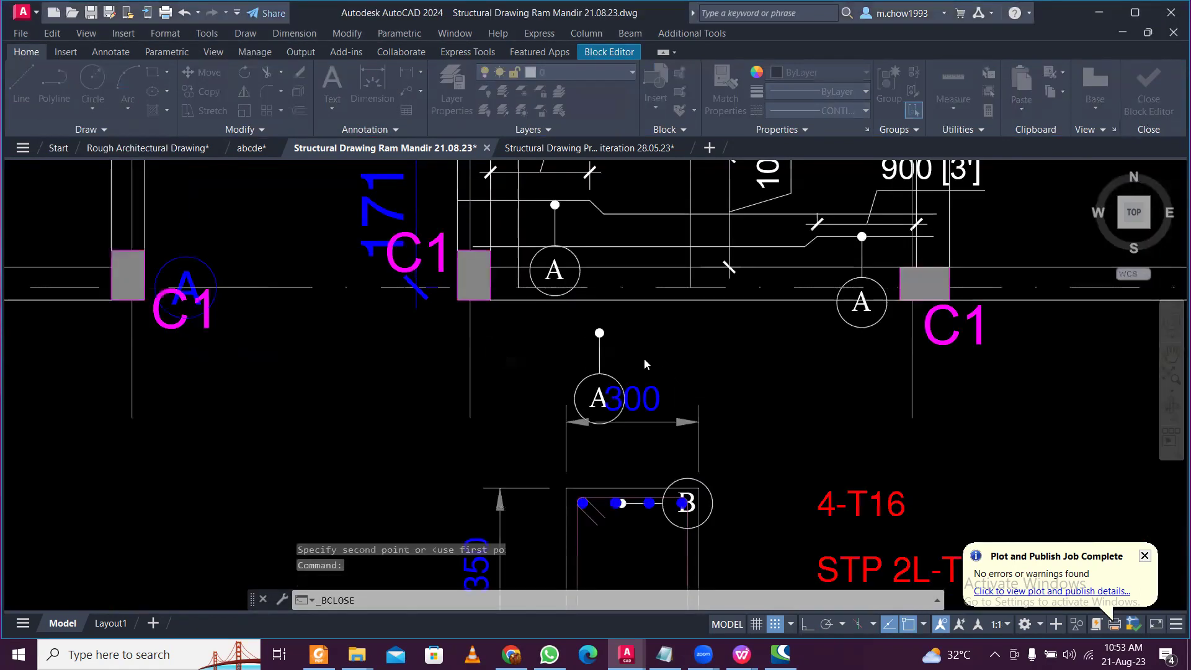
{"action": "scroll", "coordinate": [644, 359], "scroll_direction": "down", "scroll_amount": 4}
{"action": "scroll", "coordinate": [675, 404], "scroll_direction": "down", "scroll_amount": 4}
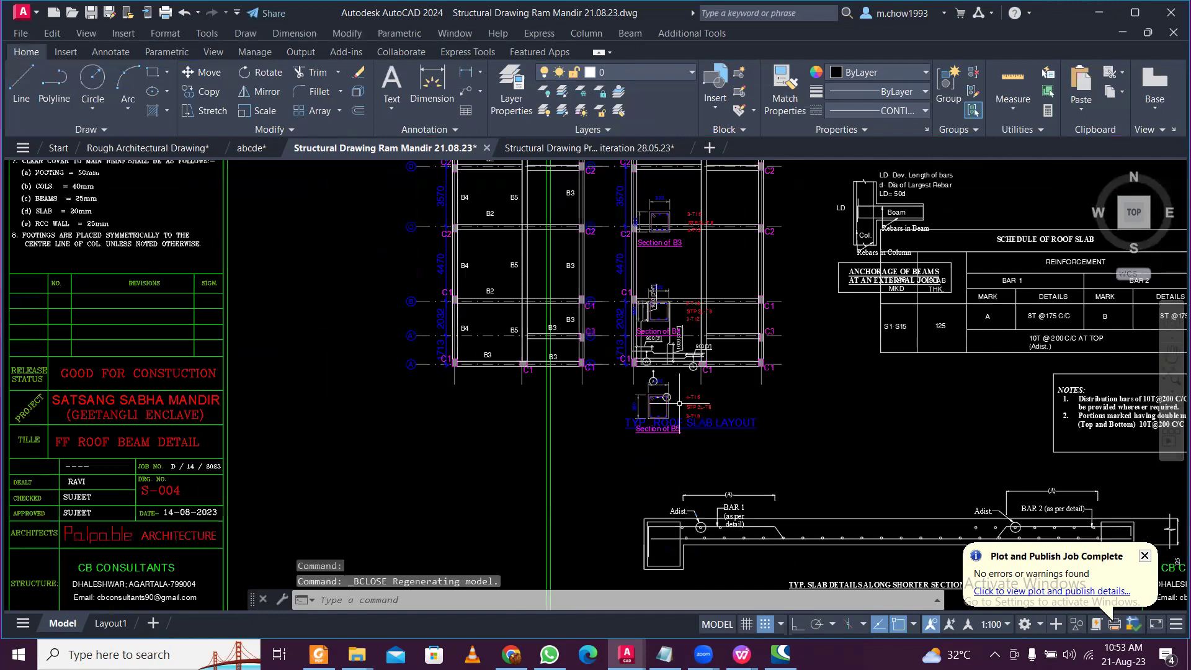
{"action": "scroll", "coordinate": [675, 392], "scroll_direction": "down", "scroll_amount": 4}
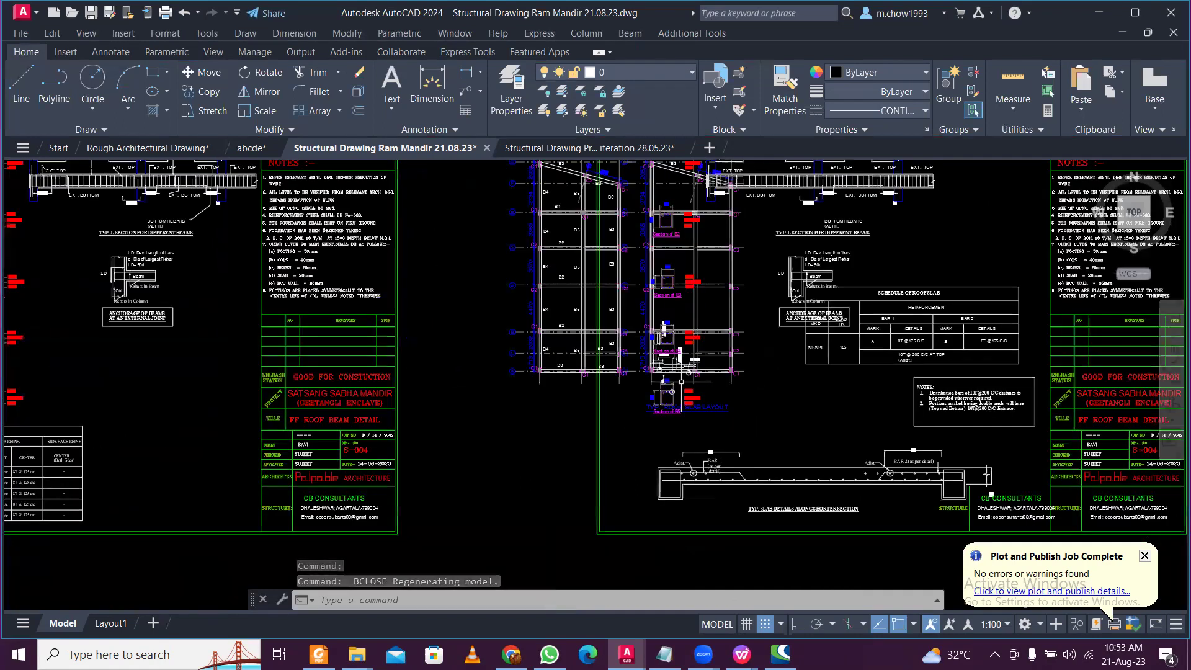
{"action": "mouse_move", "coordinate": [681, 381]}
{"action": "middle_mouse_down"}
{"action": "mouse_move", "coordinate": [310, 380]}
{"action": "mouse_move", "coordinate": [530, 404]}
{"action": "middle_mouse_up"}
{"action": "scroll", "coordinate": [345, 379], "scroll_direction": "up", "scroll_amount": 3}
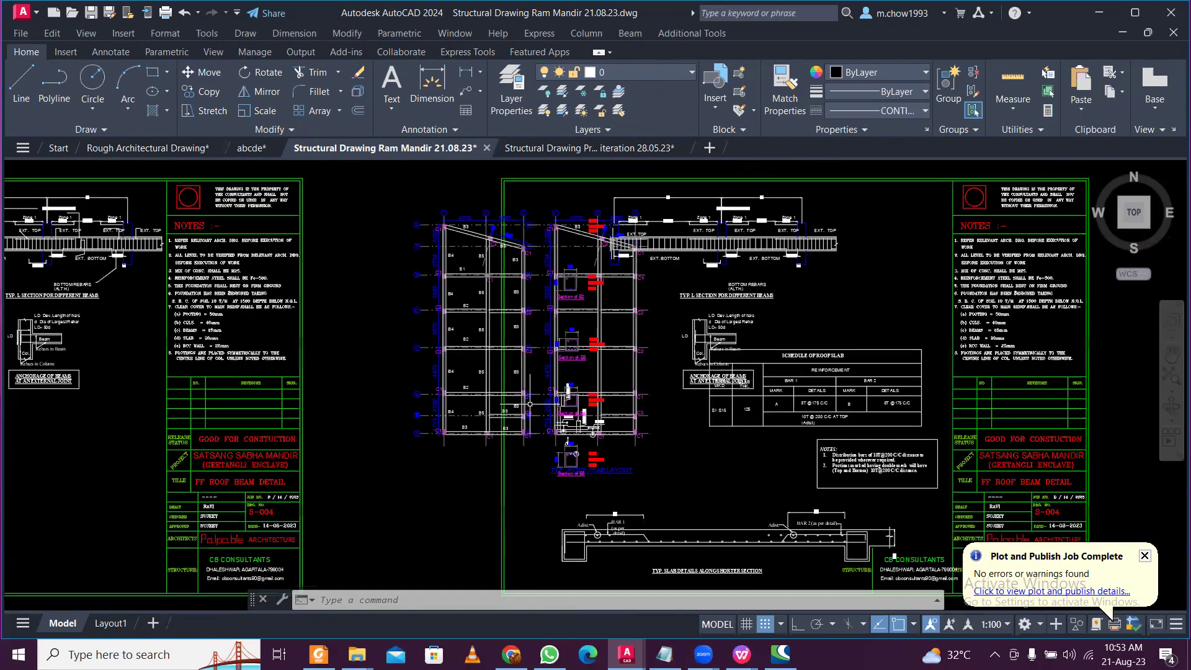
{"action": "scroll", "coordinate": [530, 404], "scroll_direction": "up", "scroll_amount": 2}
{"action": "scroll", "coordinate": [613, 439], "scroll_direction": "up", "scroll_amount": 2}
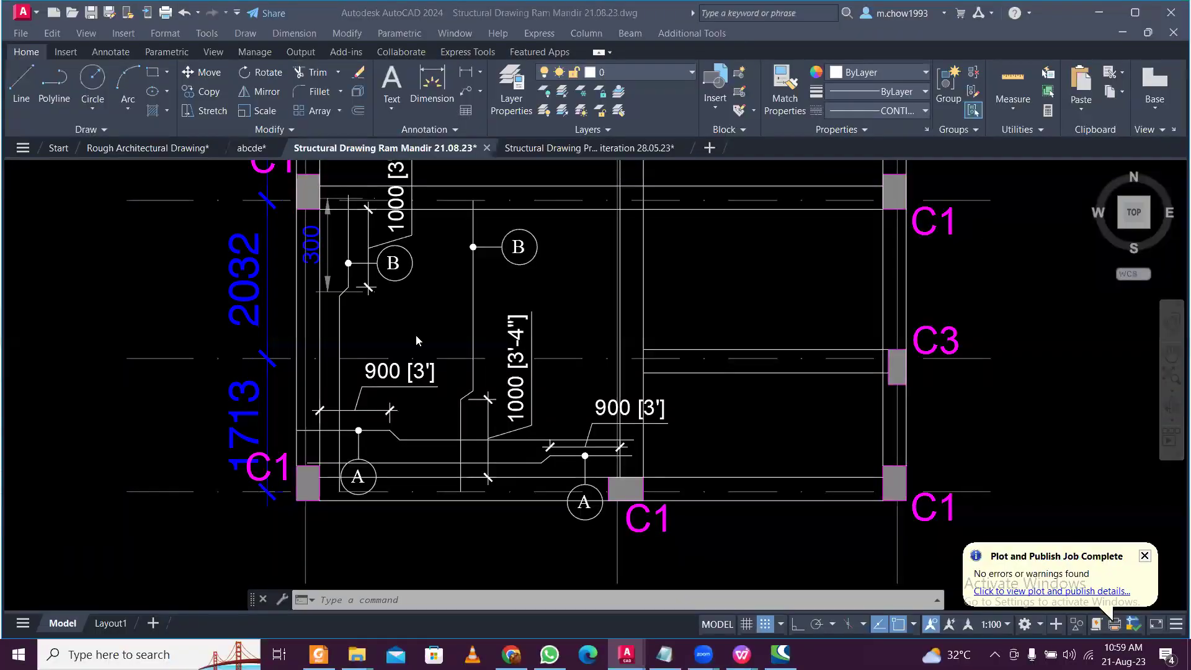
{"action": "left_click", "coordinate": [377, 323]}
{"action": "scroll", "coordinate": [373, 326], "scroll_direction": "down", "scroll_amount": 4}
{"action": "scroll", "coordinate": [521, 381], "scroll_direction": "up", "scroll_amount": 4}
{"action": "scroll", "coordinate": [521, 380], "scroll_direction": "up", "scroll_amount": 5}
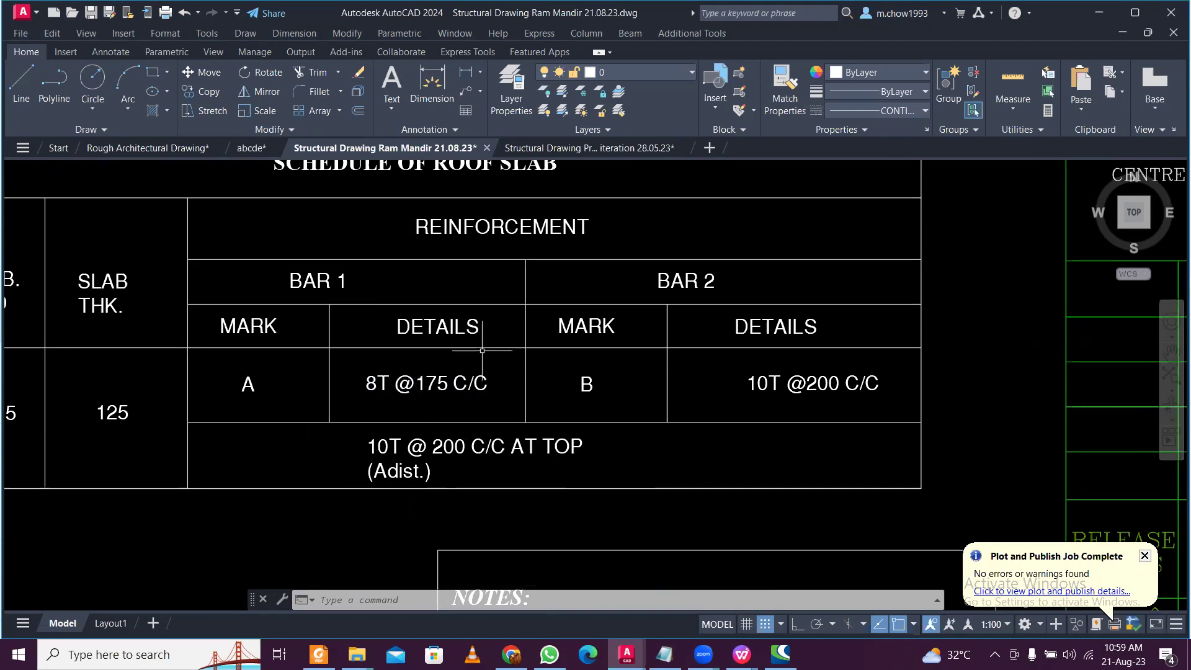
{"action": "double_click", "coordinate": [442, 383]}
{"action": "left_click_drag", "start_coordinate": [448, 383], "coordinate": [419, 383]}
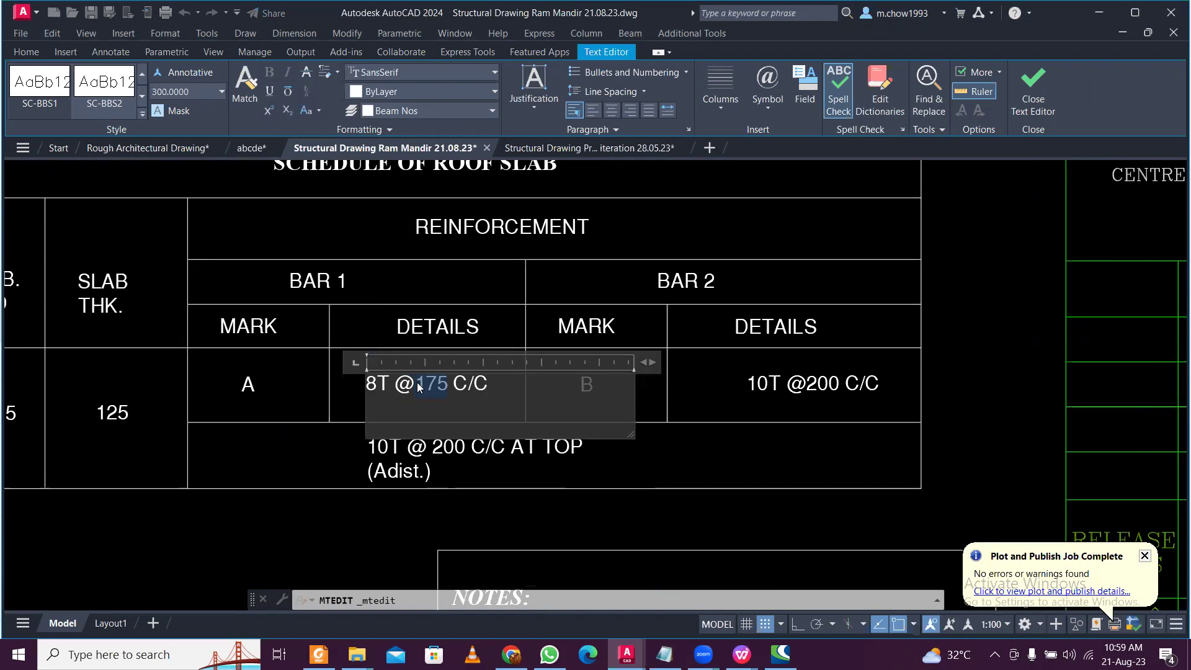
{"action": "type", "text": "350"}
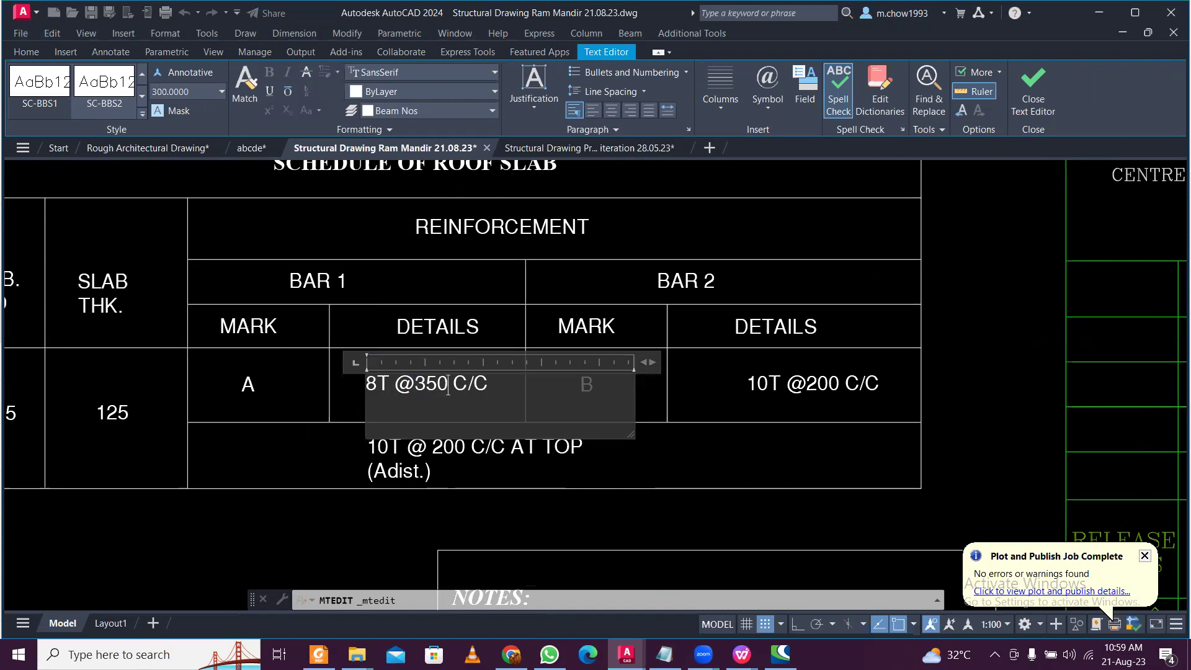
{"action": "left_click", "coordinate": [353, 400]}
{"action": "scroll", "coordinate": [756, 383], "scroll_direction": "down", "scroll_amount": 6}
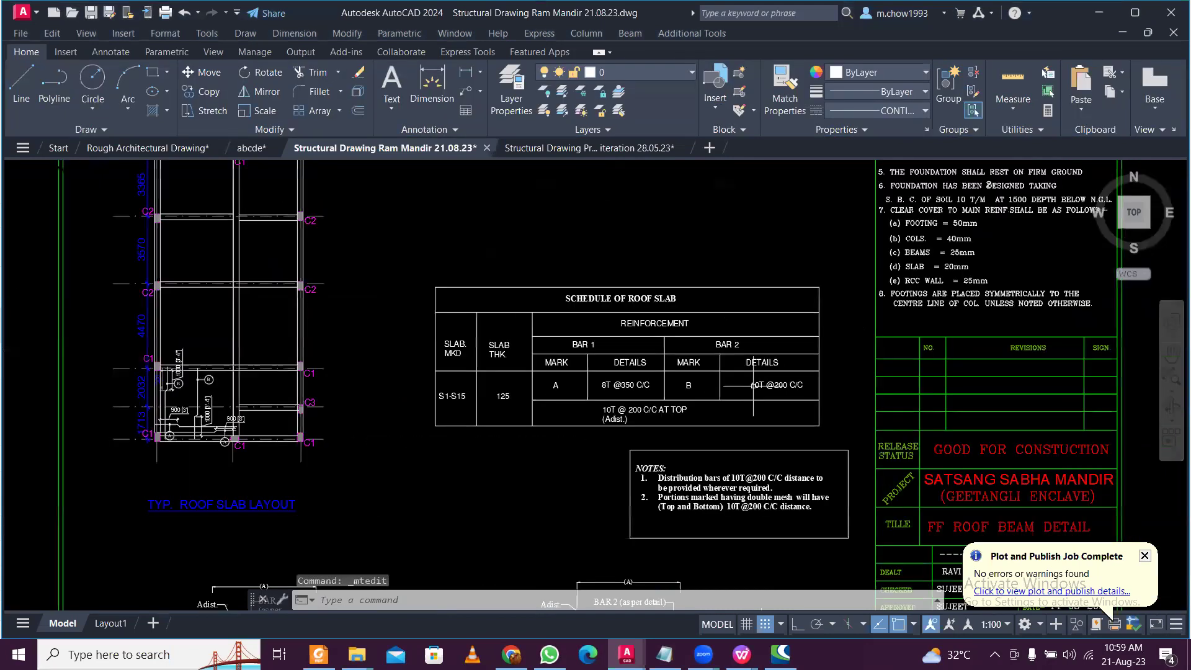
{"action": "scroll", "coordinate": [753, 385], "scroll_direction": "up", "scroll_amount": 6}
{"action": "double_click", "coordinate": [752, 386]}
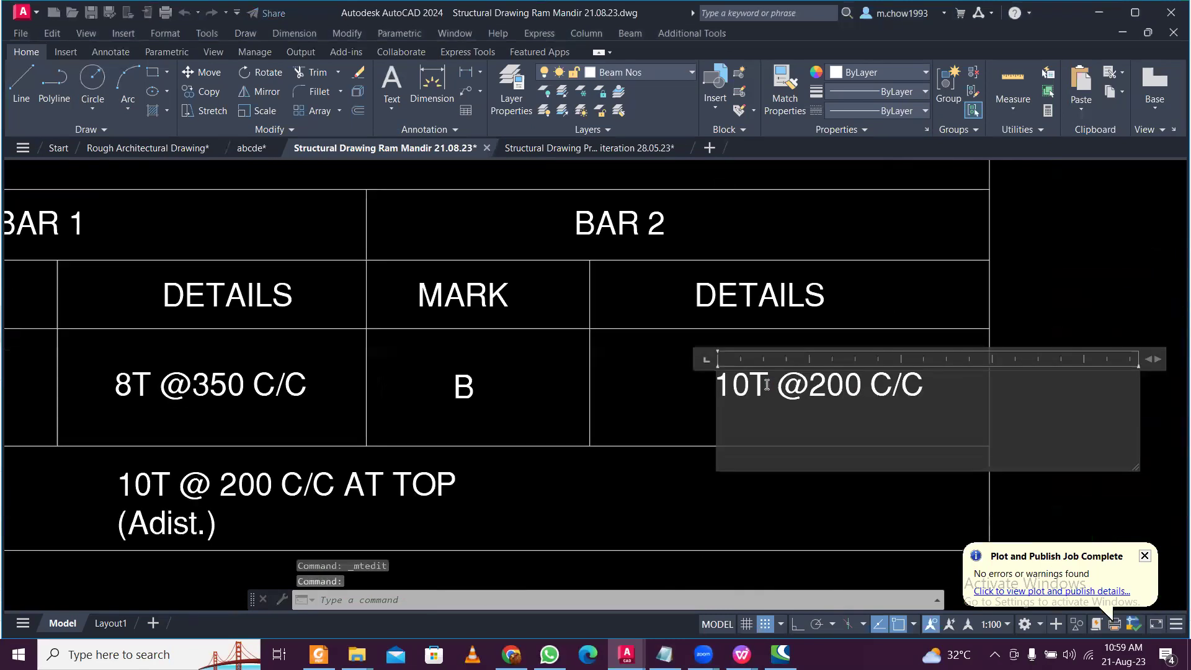
{"action": "type", "text": "8T @"}
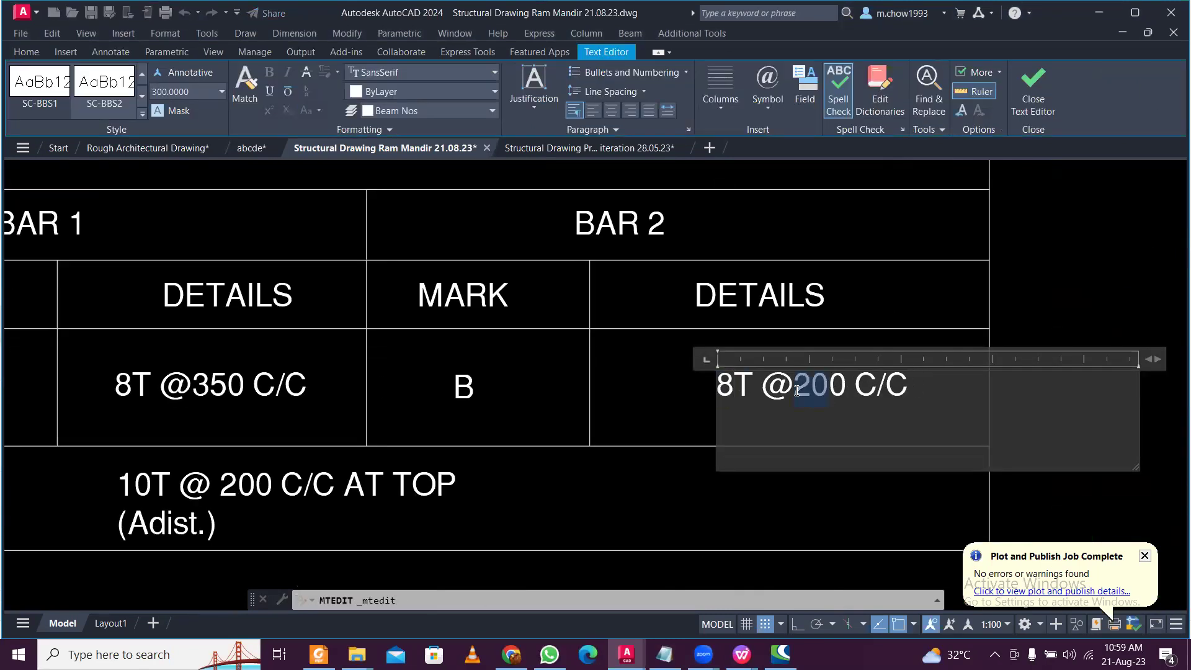
{"action": "type", "text": "350"}
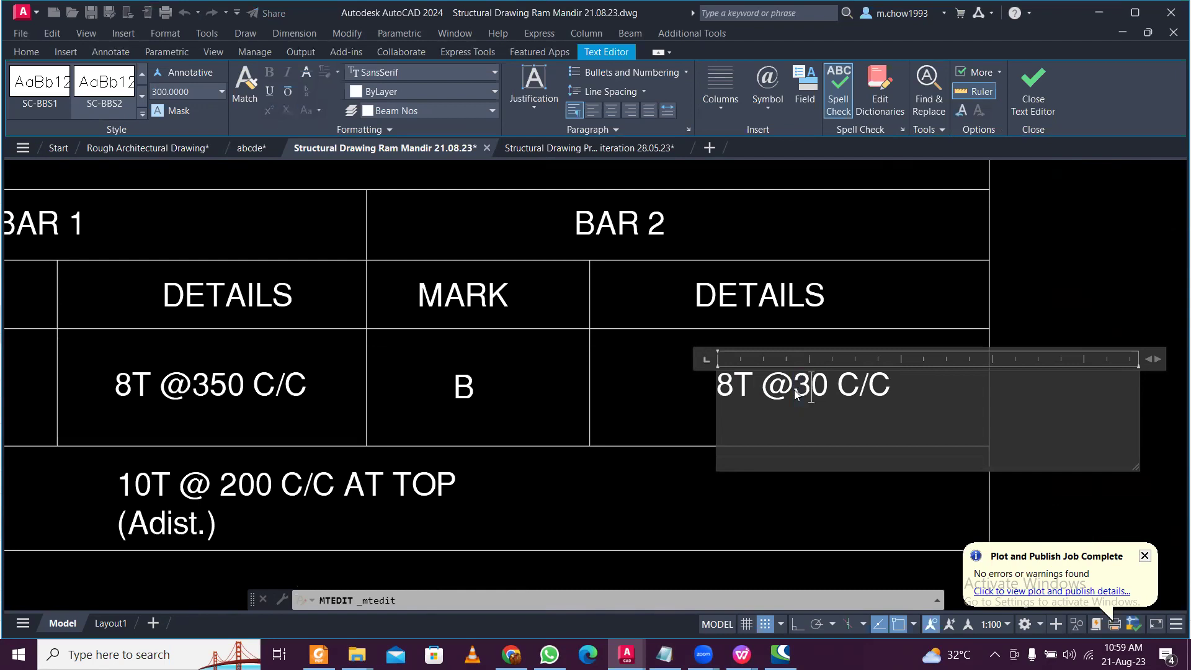
{"action": "key", "text": "Delete"}
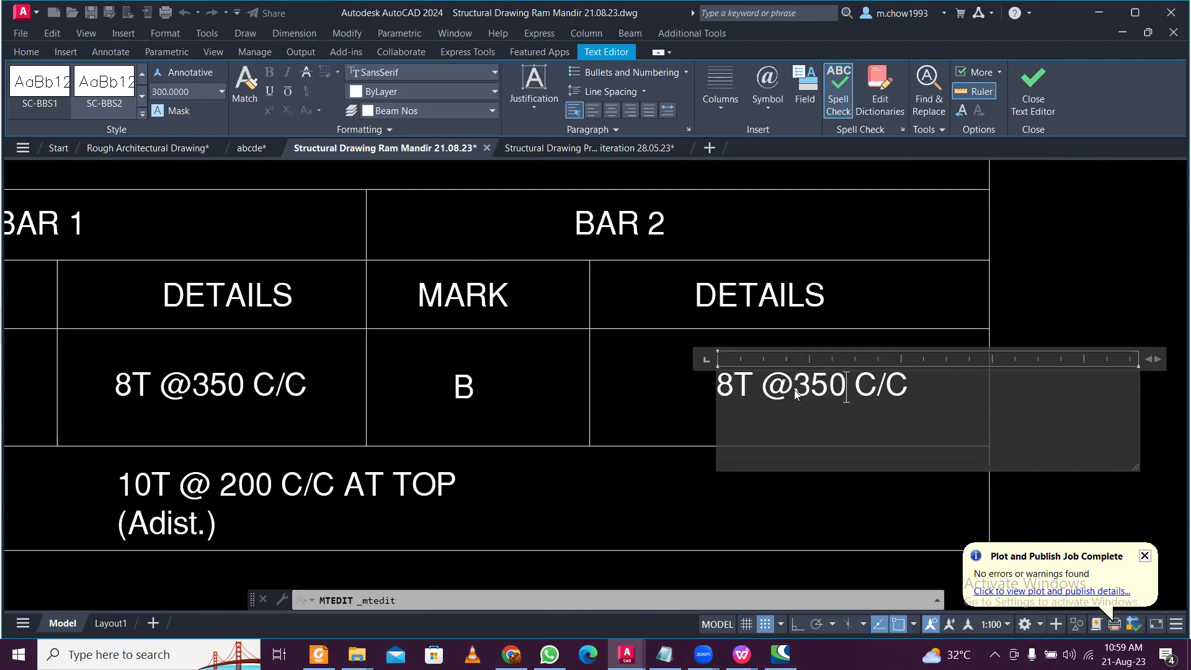
{"action": "left_click", "coordinate": [700, 384]}
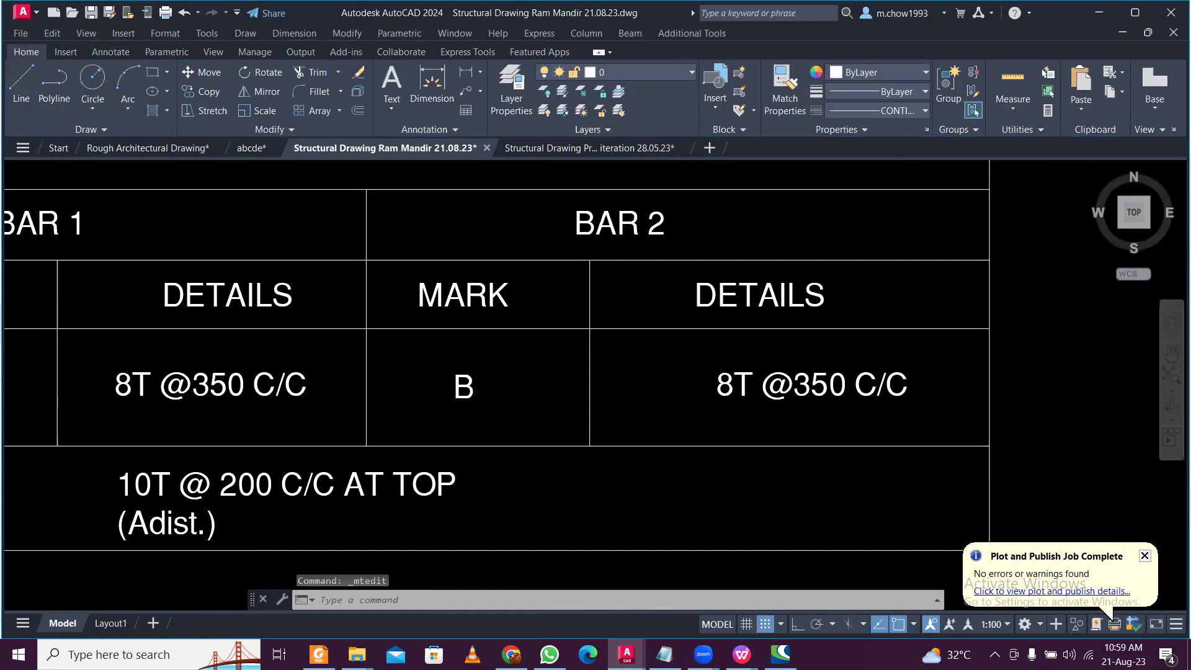
Delete the blue 300 dimension beside the left vertical bar in the roof slab layout.
{"action": "scroll", "coordinate": [604, 405], "scroll_direction": "down", "scroll_amount": 7}
{"action": "middle_click_drag", "start_coordinate": [227, 393], "coordinate": [254, 395]}
{"action": "scroll", "coordinate": [255, 395], "scroll_direction": "up", "scroll_amount": 4}
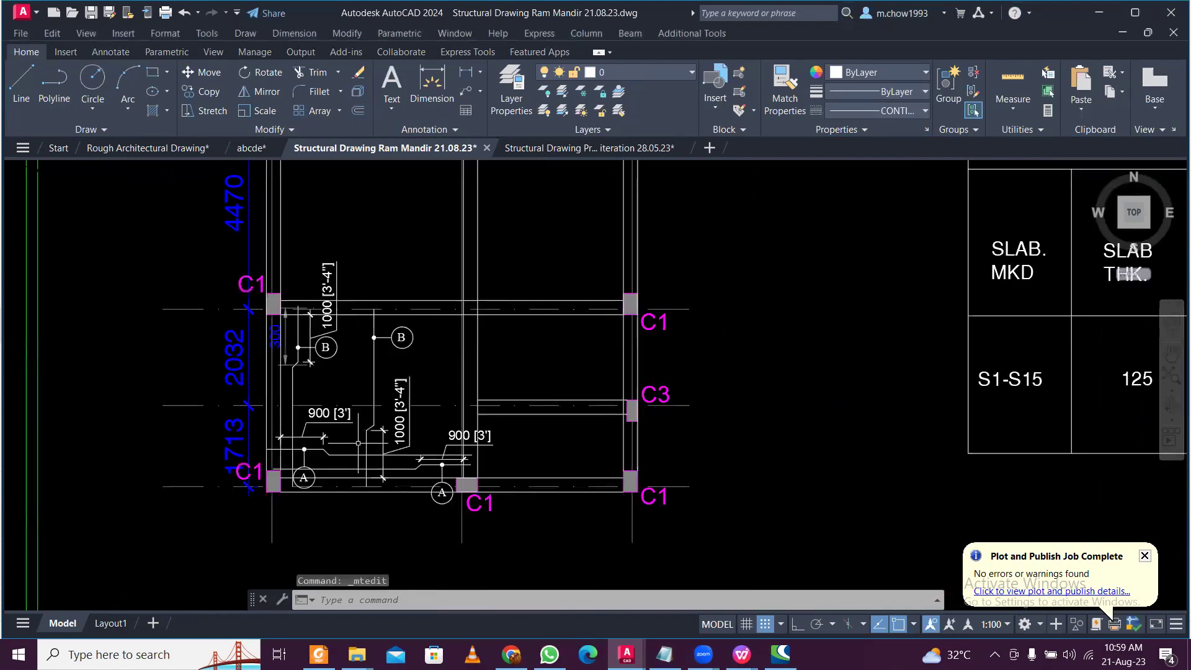
{"action": "scroll", "coordinate": [276, 328], "scroll_direction": "up", "scroll_amount": 2}
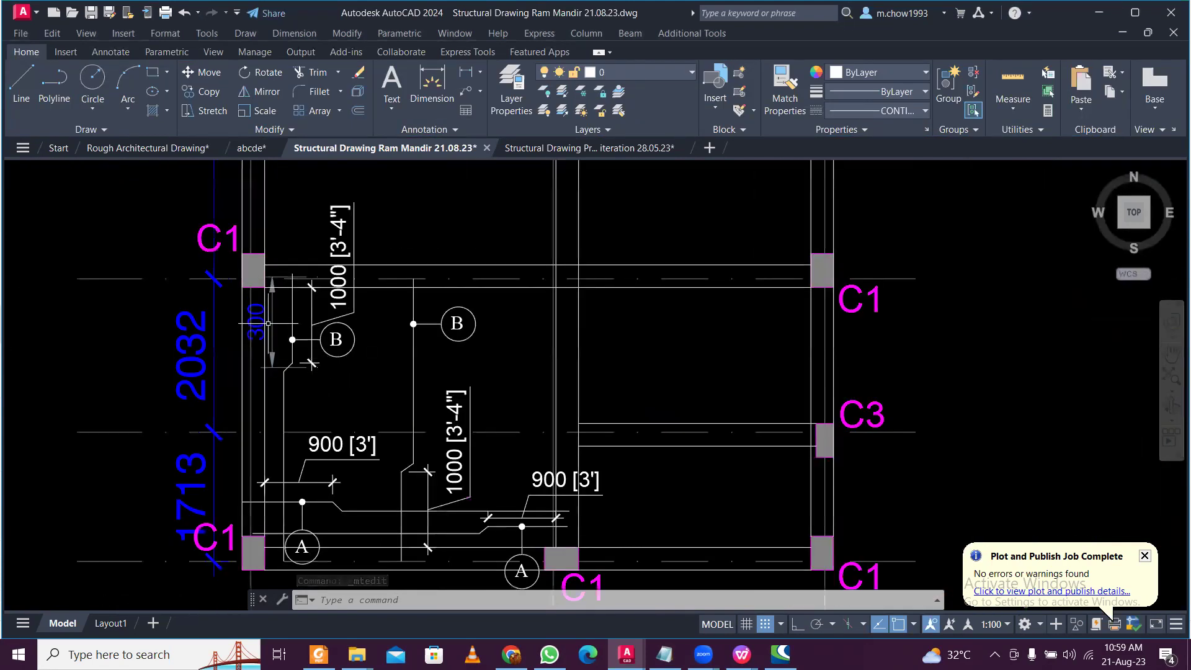
{"action": "left_click", "coordinate": [274, 327]}
{"action": "mouse_move", "coordinate": [272, 323]}
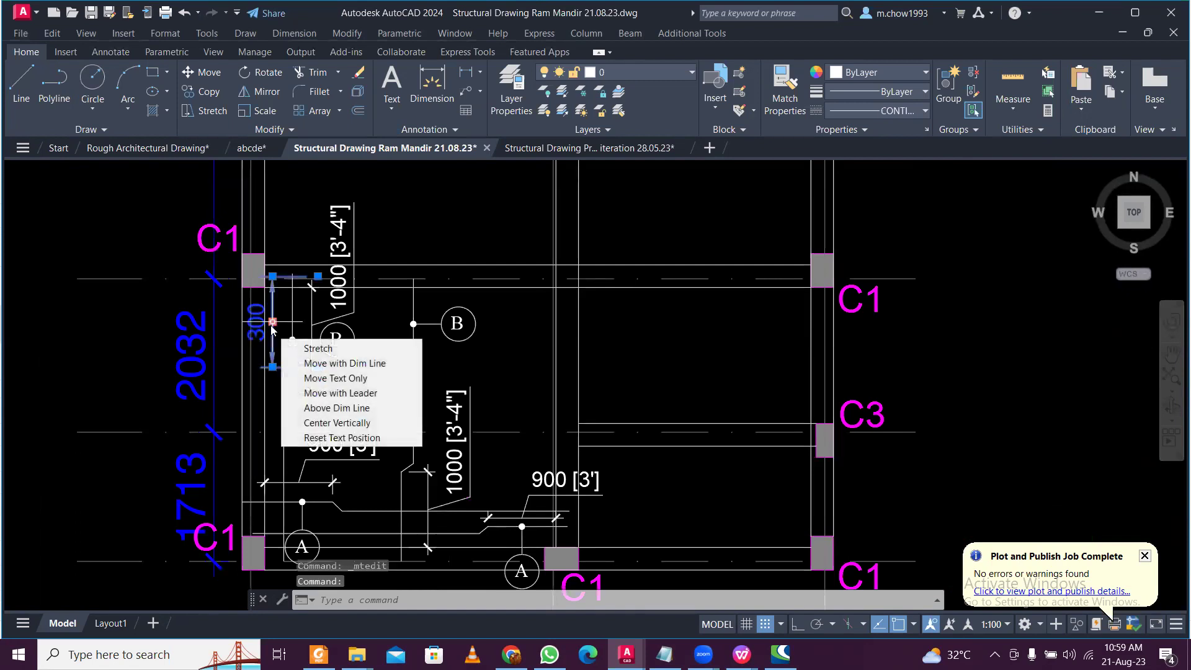
{"action": "key", "text": "Delete"}
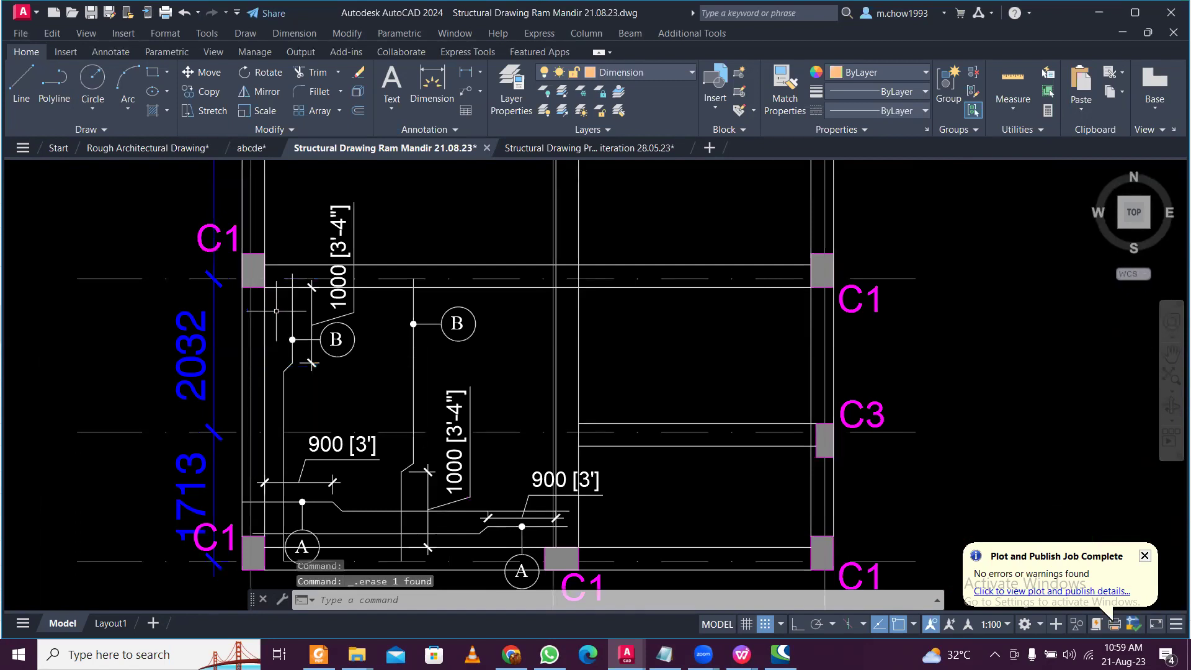
{"action": "scroll", "coordinate": [295, 296], "scroll_direction": "down", "scroll_amount": 2}
{"action": "scroll", "coordinate": [315, 401], "scroll_direction": "down", "scroll_amount": 3}
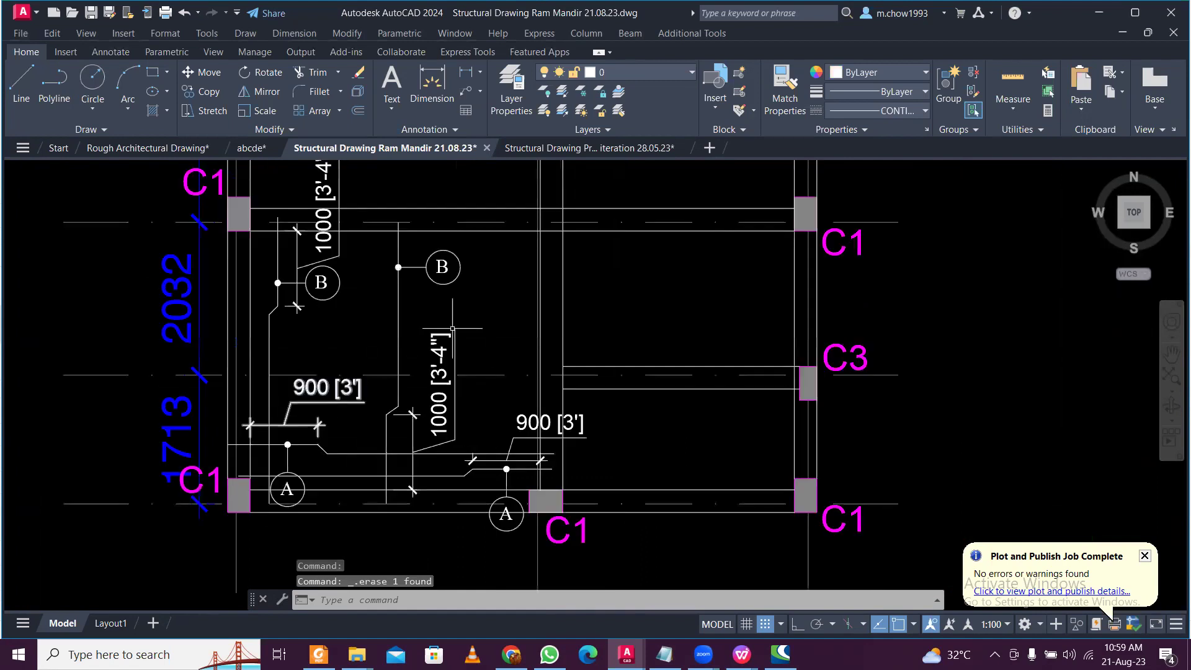
{"action": "scroll", "coordinate": [393, 333], "scroll_direction": "up", "scroll_amount": 3}
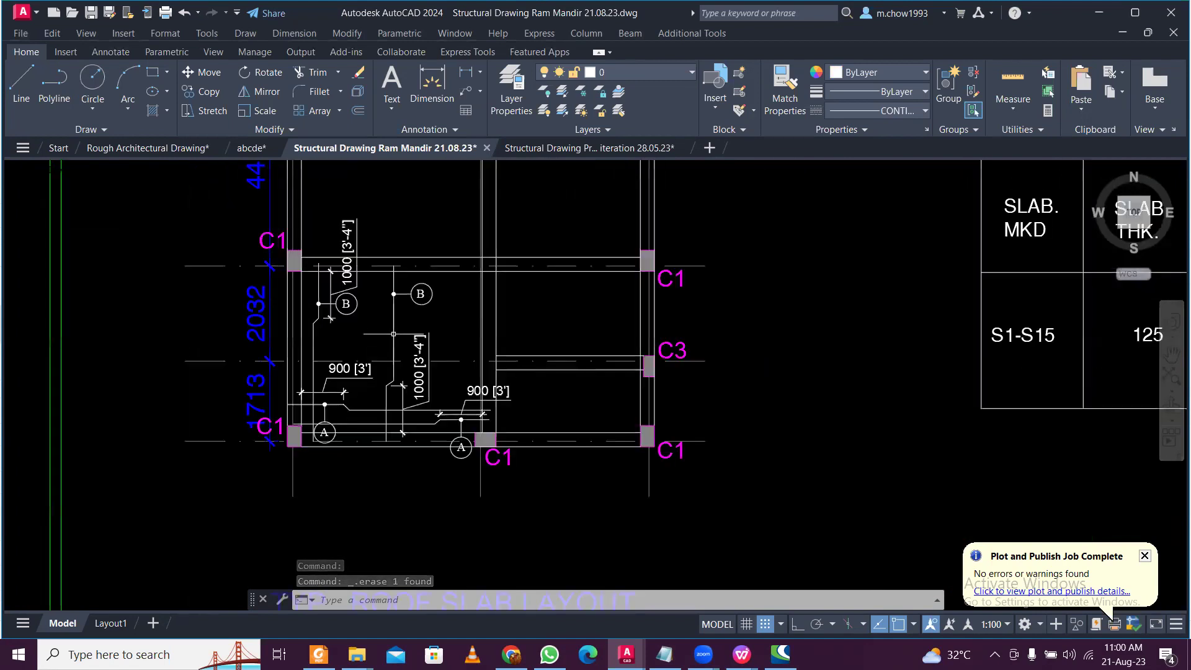
{"action": "scroll", "coordinate": [392, 330], "scroll_direction": "down", "scroll_amount": 3}
{"action": "scroll", "coordinate": [392, 330], "scroll_direction": "up", "scroll_amount": 2}
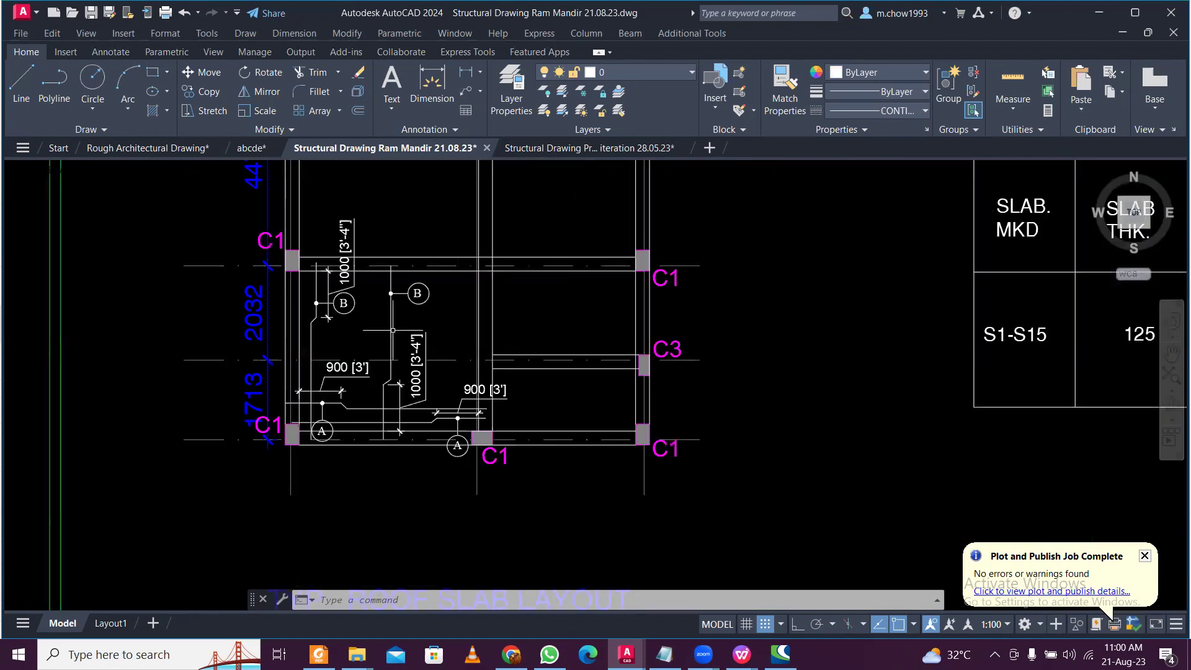
Copy the 125 slab thickness text from the roof slab schedule into the layout's lower-left slab panel, below the B bubbles.
{"action": "scroll", "coordinate": [645, 351], "scroll_direction": "down", "scroll_amount": 2}
{"action": "scroll", "coordinate": [895, 371], "scroll_direction": "up", "scroll_amount": 2}
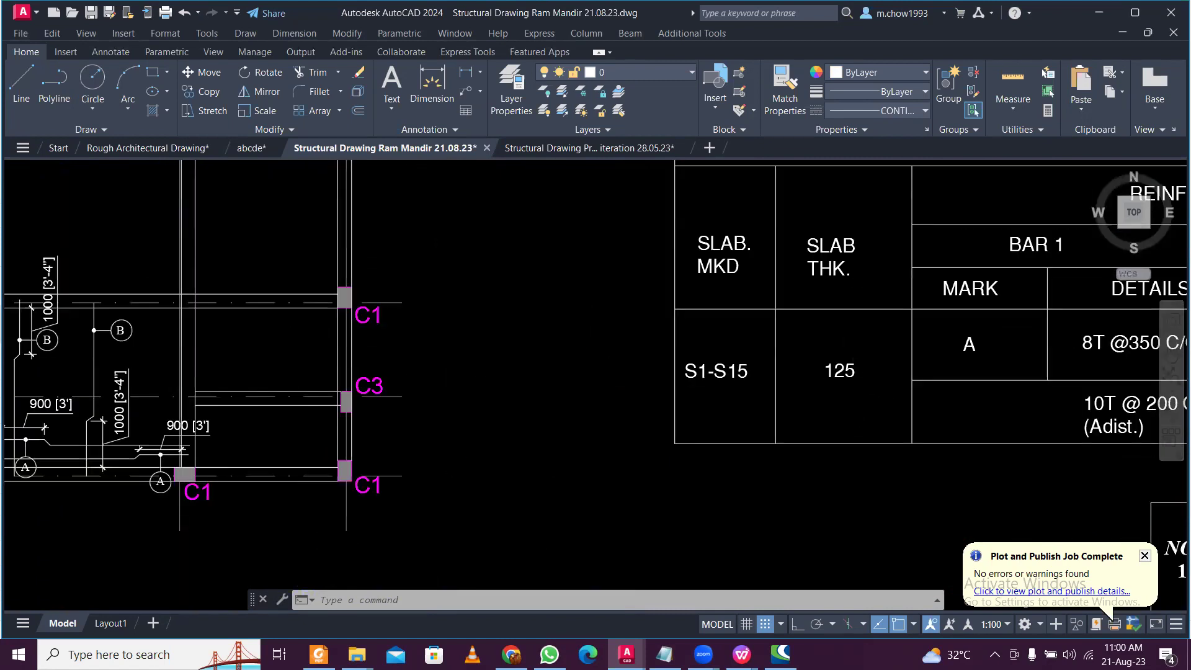
{"action": "left_click", "coordinate": [839, 370]}
{"action": "left_click", "coordinate": [209, 91]}
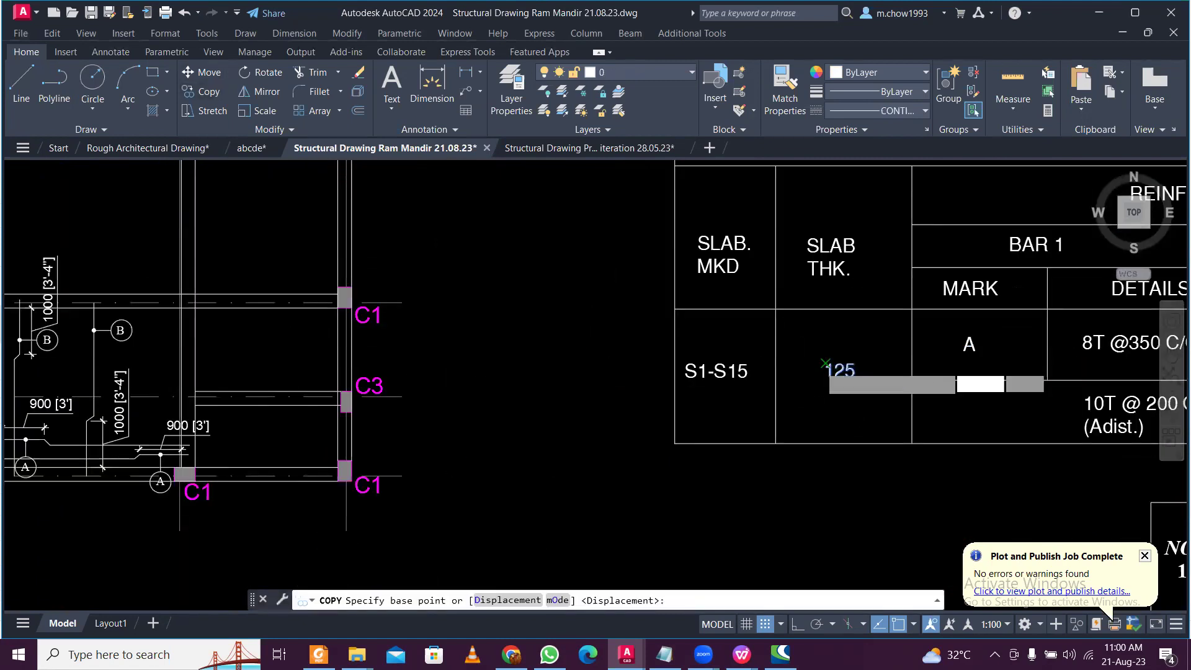
{"action": "left_click", "coordinate": [833, 358]}
{"action": "scroll", "coordinate": [833, 428], "scroll_direction": "down", "scroll_amount": 2}
{"action": "scroll", "coordinate": [326, 380], "scroll_direction": "up", "scroll_amount": 2}
{"action": "scroll", "coordinate": [317, 394], "scroll_direction": "up", "scroll_amount": 3}
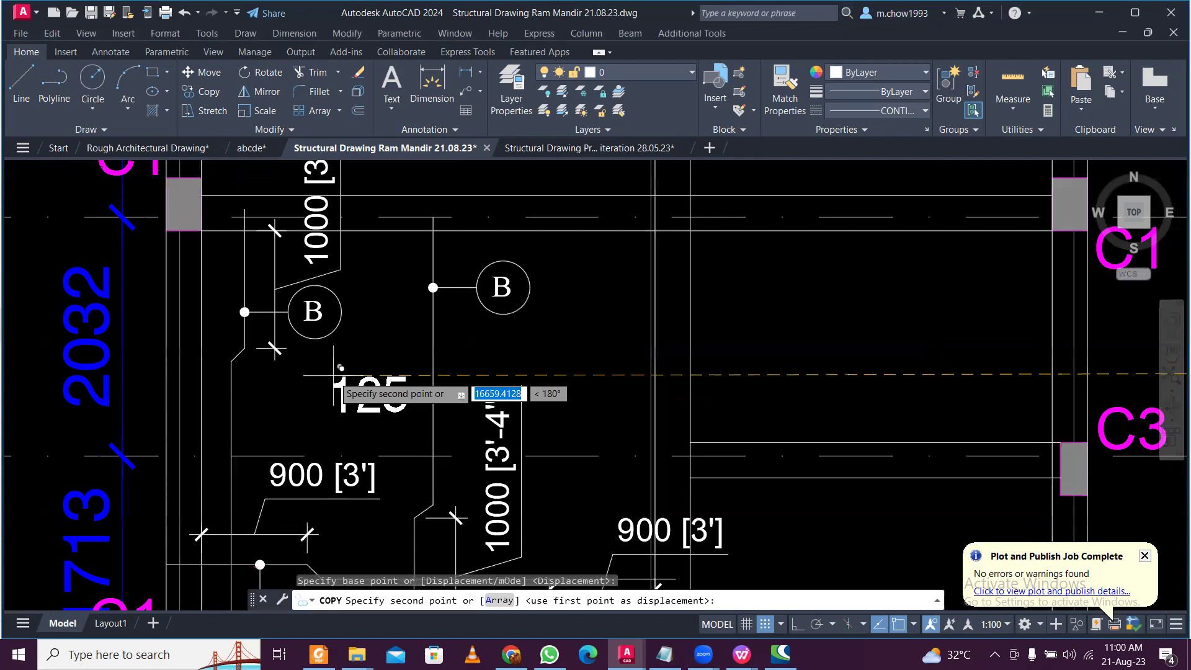
{"action": "key", "text": "Escape"}
Change the copied text in the lower-left slab panel to S1.
{"action": "double_click", "coordinate": [396, 394]}
{"action": "left_click_drag", "start_coordinate": [407, 393], "coordinate": [276, 389]}
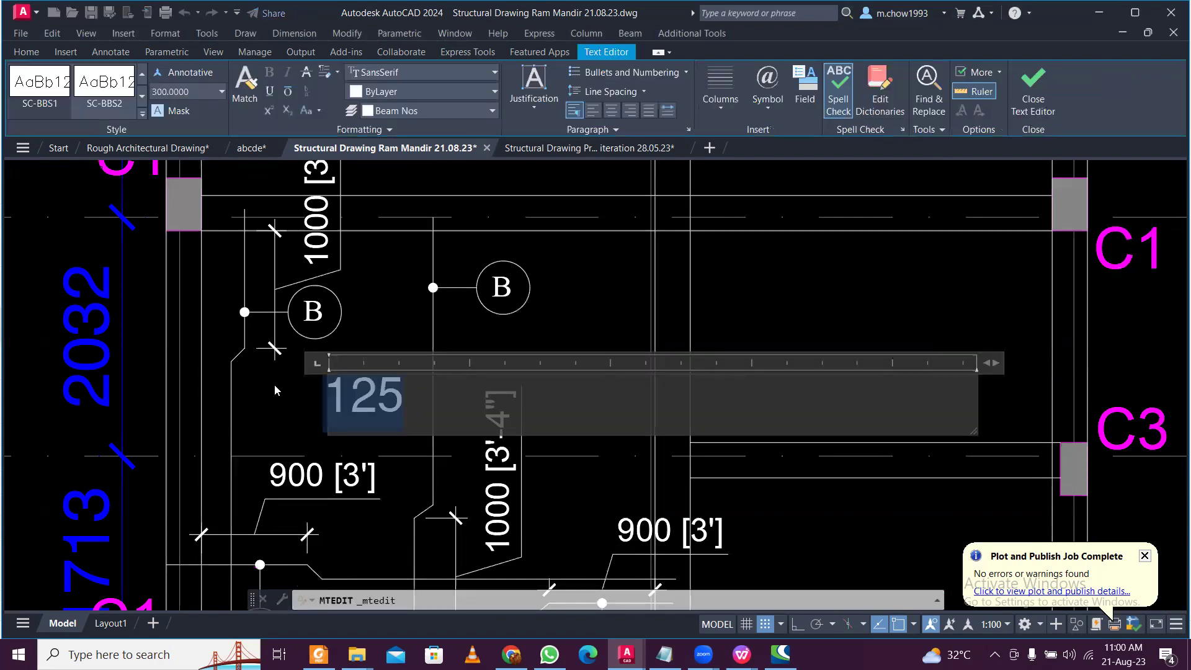
{"action": "type", "text": "S"}
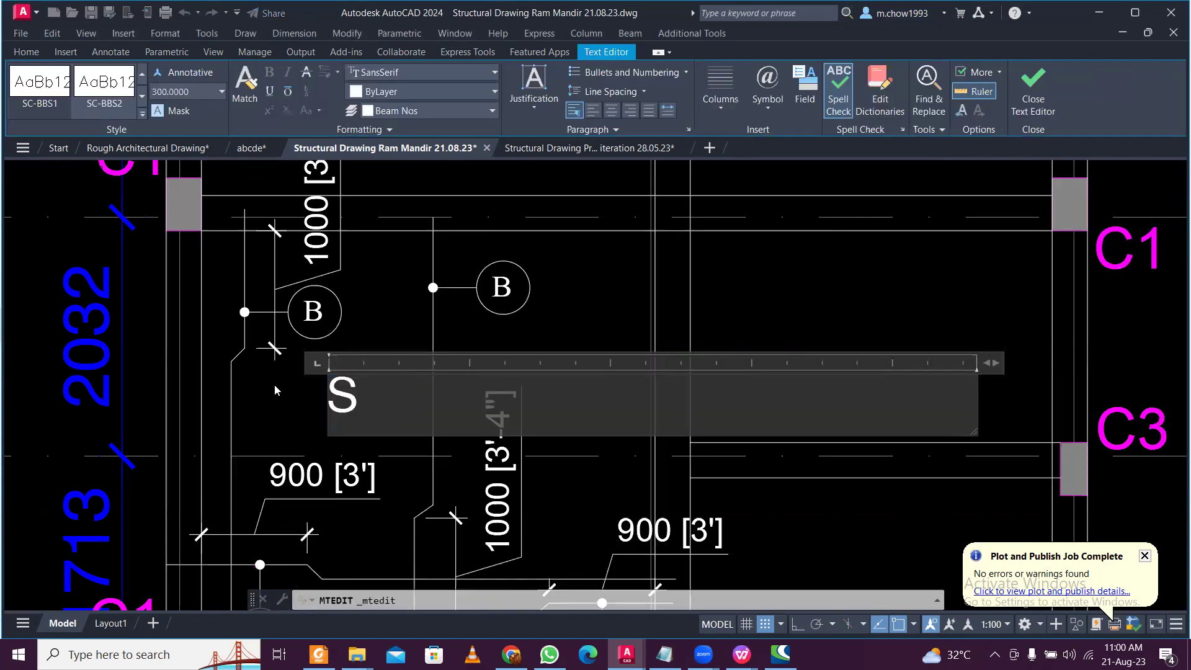
{"action": "type", "text": "1"}
{"action": "left_click", "coordinate": [274, 385]}
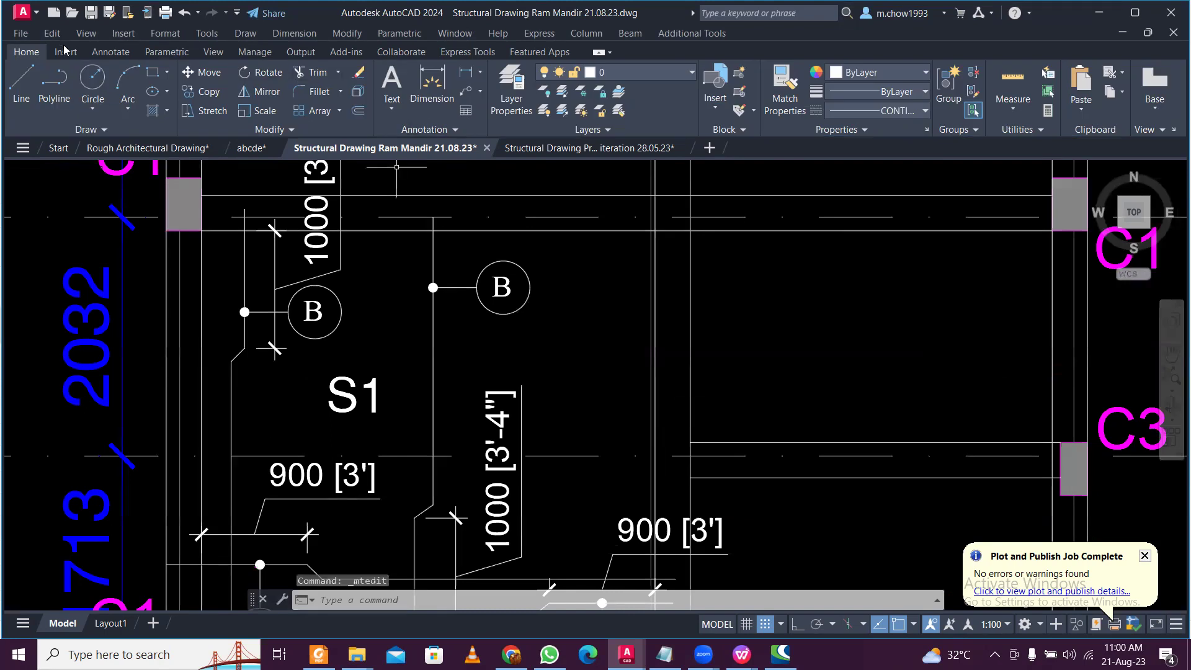
Draw a small circle centred on the S1 label in the lower-left slab panel.
{"action": "left_click", "coordinate": [93, 79]}
{"action": "left_click", "coordinate": [351, 398]}
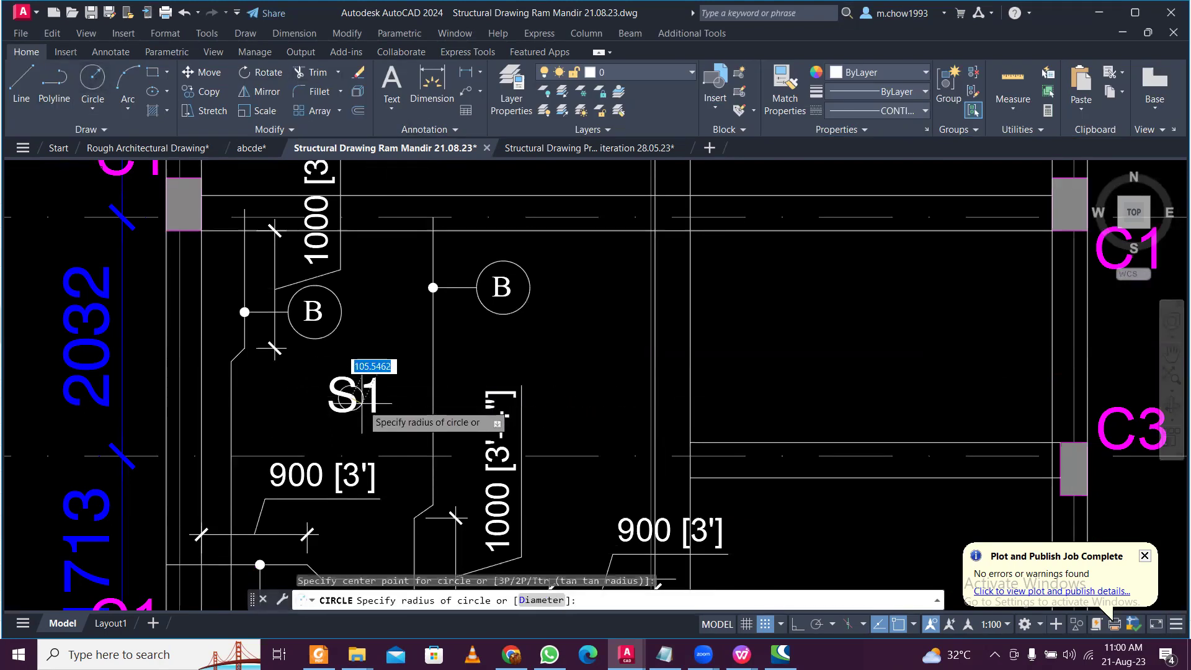
{"action": "left_click", "coordinate": [376, 410]}
{"action": "scroll", "coordinate": [382, 419], "scroll_direction": "up", "scroll_amount": 2}
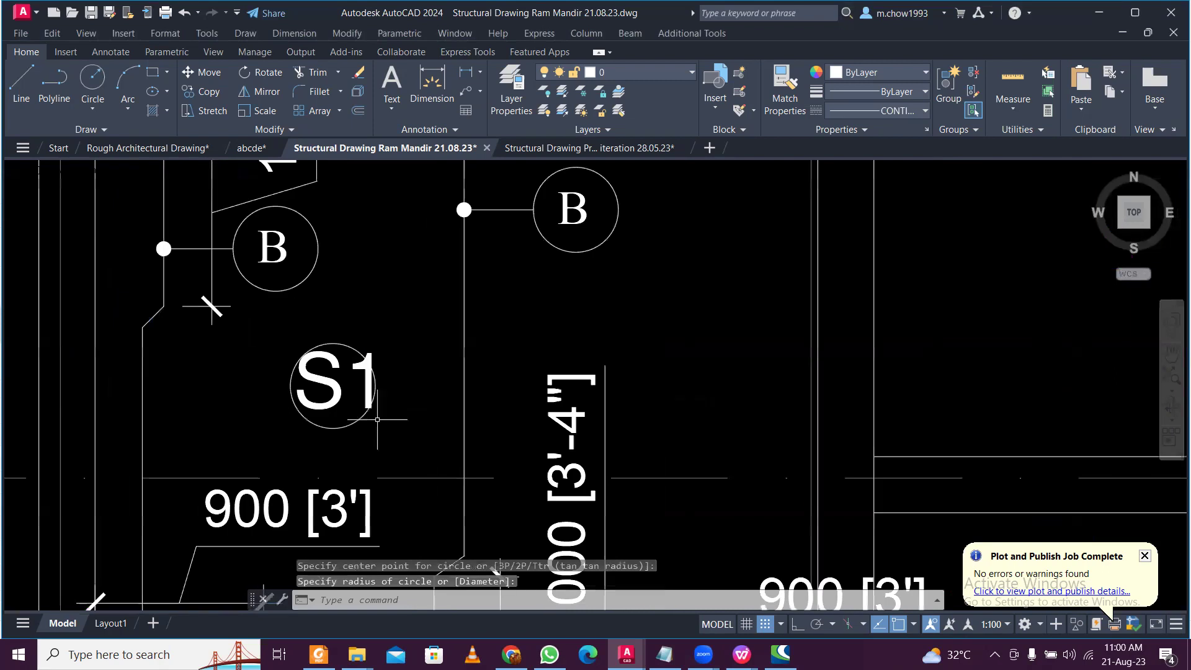
Stretch the circle's radius outward so that it fully encloses the S1 label.
{"action": "left_click", "coordinate": [365, 417]}
{"action": "left_click", "coordinate": [333, 343]}
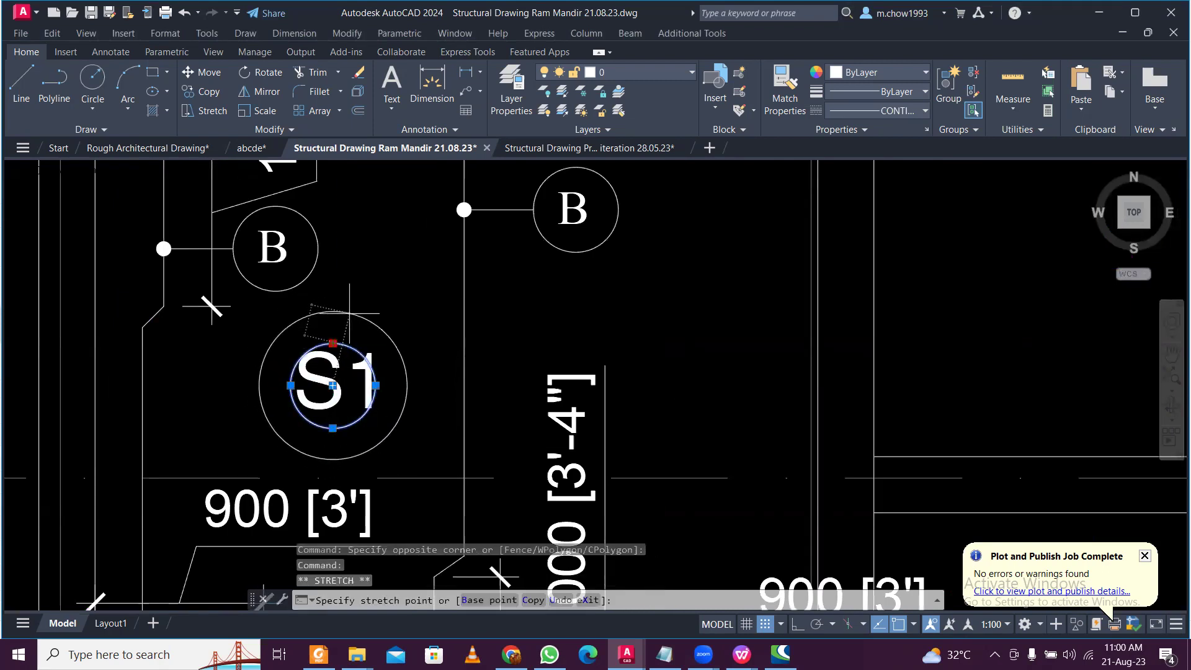
{"action": "left_click", "coordinate": [390, 325]}
{"action": "scroll", "coordinate": [390, 325], "scroll_direction": "down", "scroll_amount": 2}
{"action": "key", "text": "Escape"}
{"action": "scroll", "coordinate": [390, 325], "scroll_direction": "down", "scroll_amount": 3}
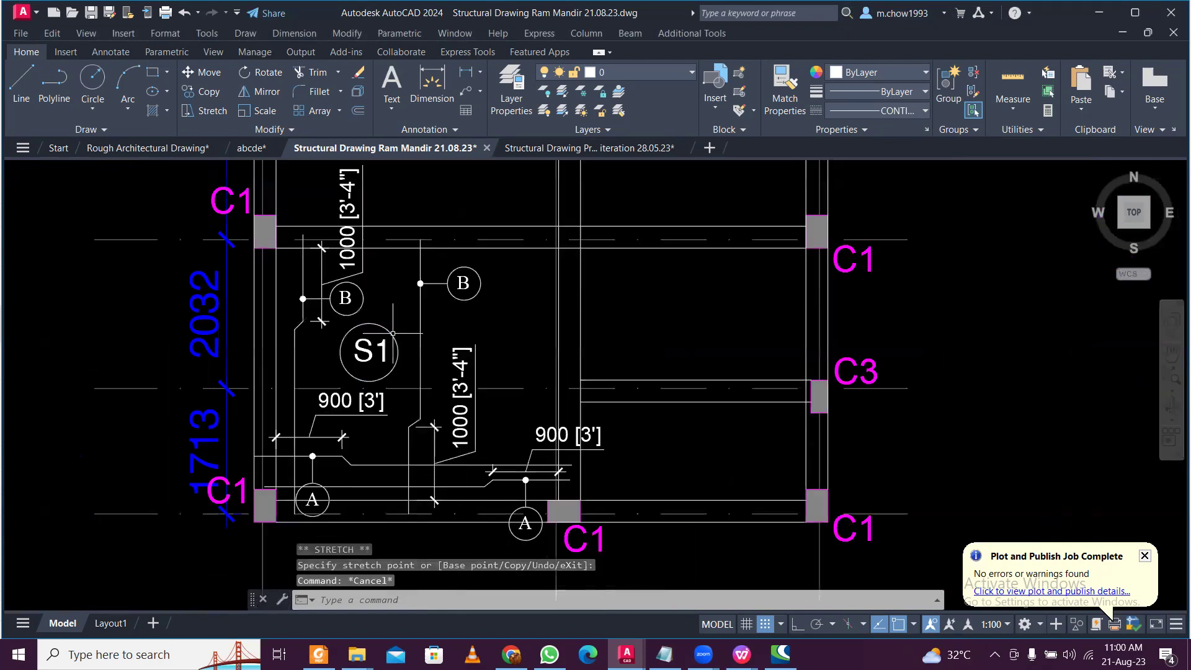
Change the slab mark entry under SLAB. MKD in the roof slab schedule to S1.
{"action": "scroll", "coordinate": [349, 362], "scroll_direction": "down", "scroll_amount": 3}
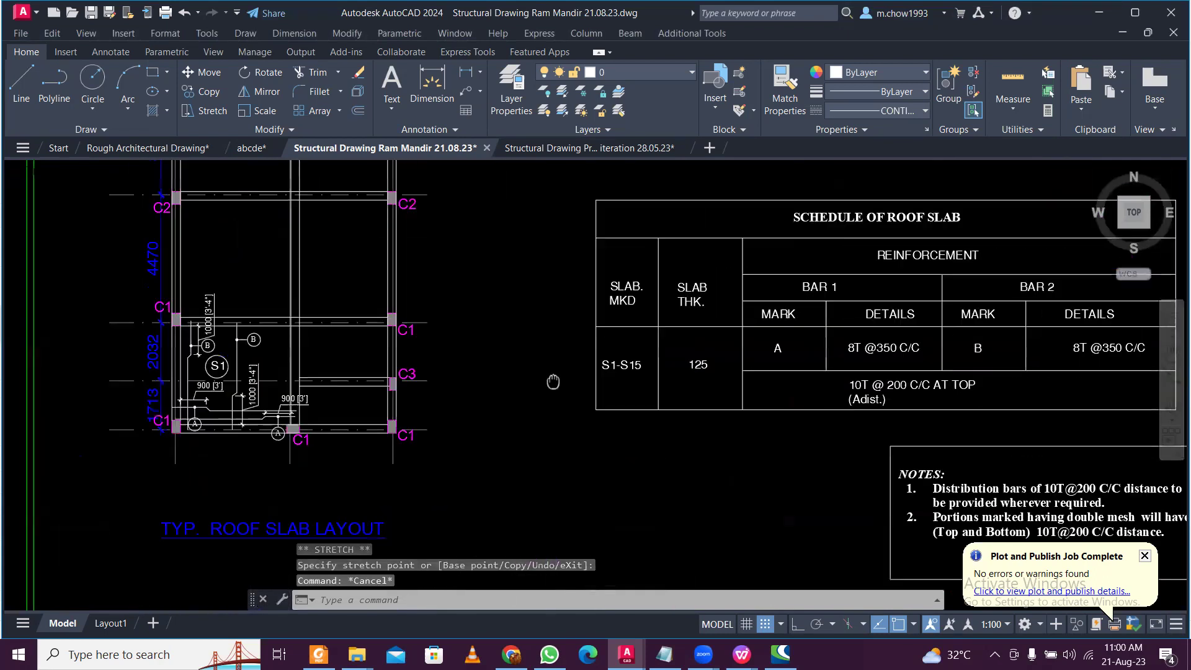
{"action": "scroll", "coordinate": [576, 380], "scroll_direction": "down", "scroll_amount": 2}
{"action": "scroll", "coordinate": [563, 375], "scroll_direction": "up", "scroll_amount": 2}
{"action": "left_click", "coordinate": [563, 375]}
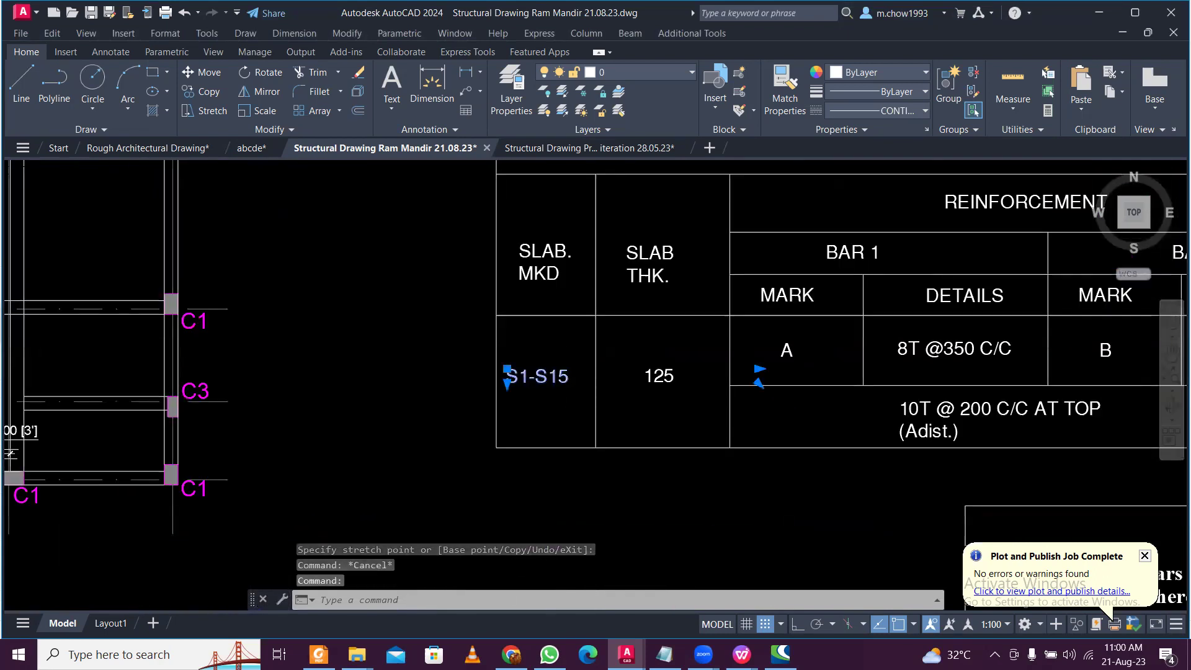
{"action": "double_click", "coordinate": [575, 377]}
{"action": "key", "text": "BackSpace"}
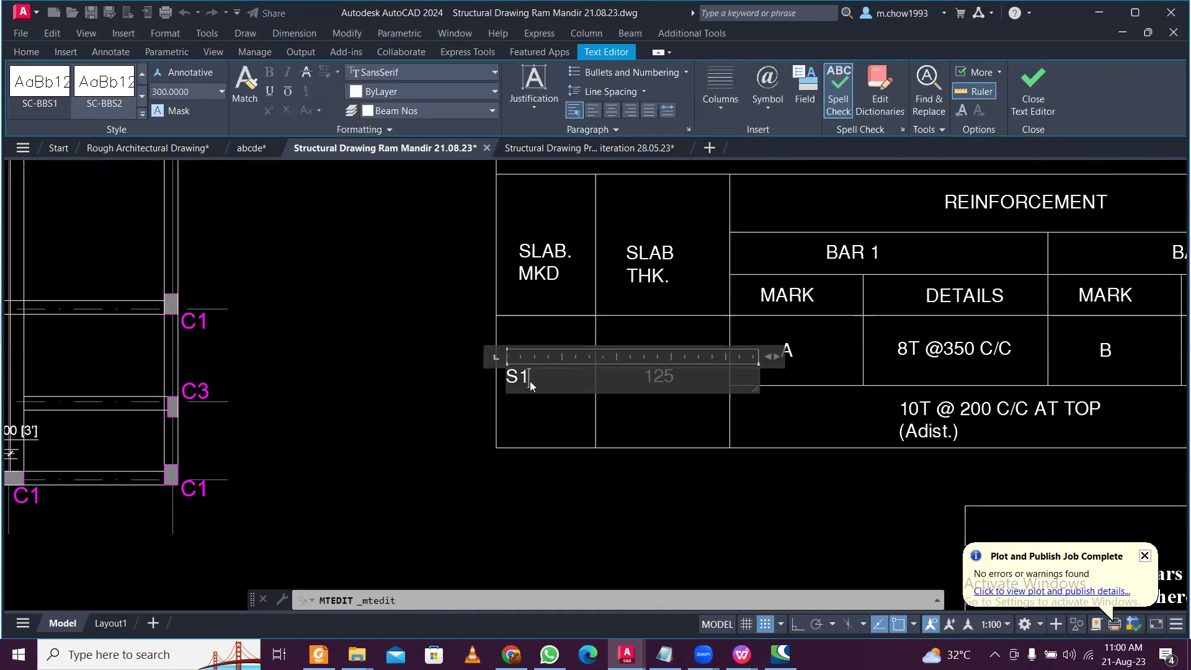
{"action": "left_click", "coordinate": [412, 400]}
Examine the S1 slab panel and its neighbouring panels in the roof slab layout against the schedule.
{"action": "mouse_move", "coordinate": [563, 407]}
{"action": "middle_mouse_down"}
{"action": "mouse_move", "coordinate": [695, 457]}
{"action": "mouse_move", "coordinate": [881, 412]}
{"action": "middle_mouse_up"}
{"action": "mouse_move", "coordinate": [295, 348]}
{"action": "middle_mouse_down"}
{"action": "mouse_move", "coordinate": [367, 376]}
{"action": "mouse_move", "coordinate": [372, 348]}
{"action": "middle_mouse_up"}
{"action": "scroll", "coordinate": [378, 366], "scroll_direction": "down", "scroll_amount": 2}
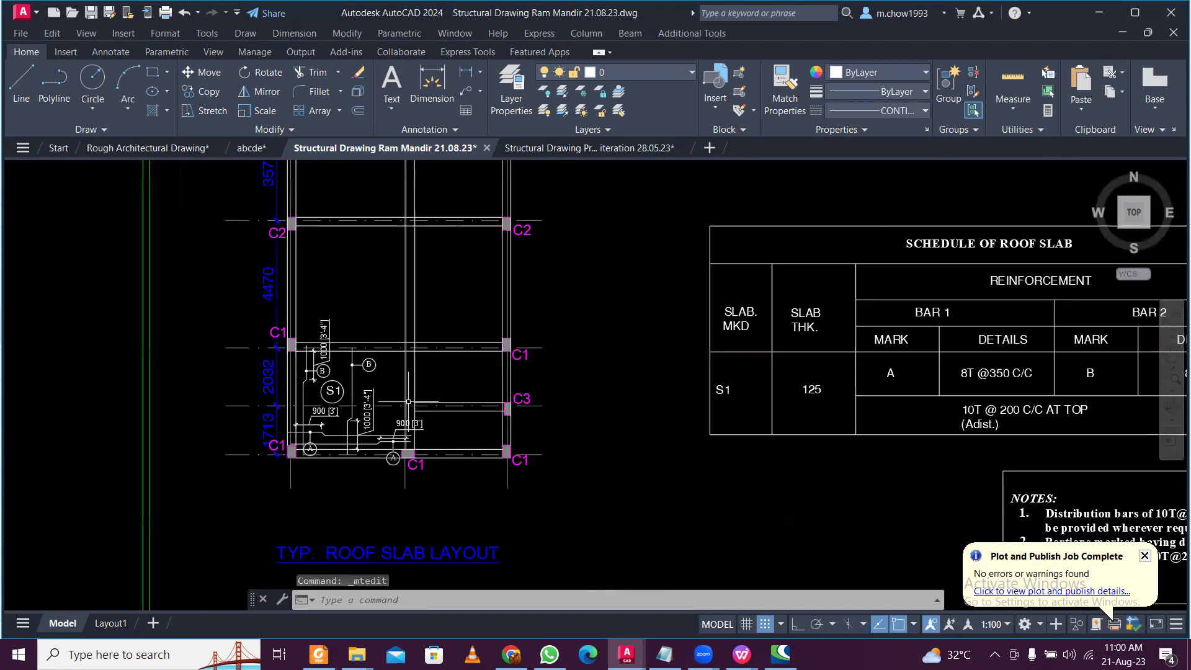
{"action": "scroll", "coordinate": [378, 366], "scroll_direction": "up", "scroll_amount": 1}
{"action": "scroll", "coordinate": [453, 385], "scroll_direction": "up", "scroll_amount": 1}
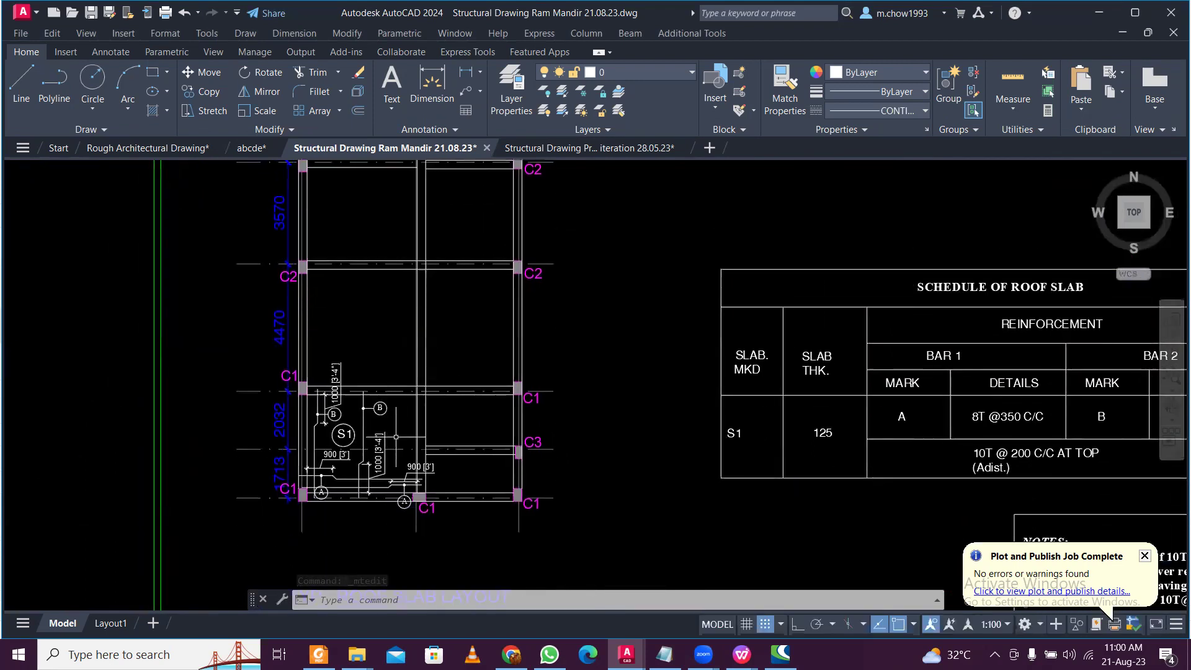
{"action": "scroll", "coordinate": [414, 438], "scroll_direction": "up", "scroll_amount": 2}
{"action": "middle_click_drag", "start_coordinate": [415, 438], "coordinate": [416, 402]}
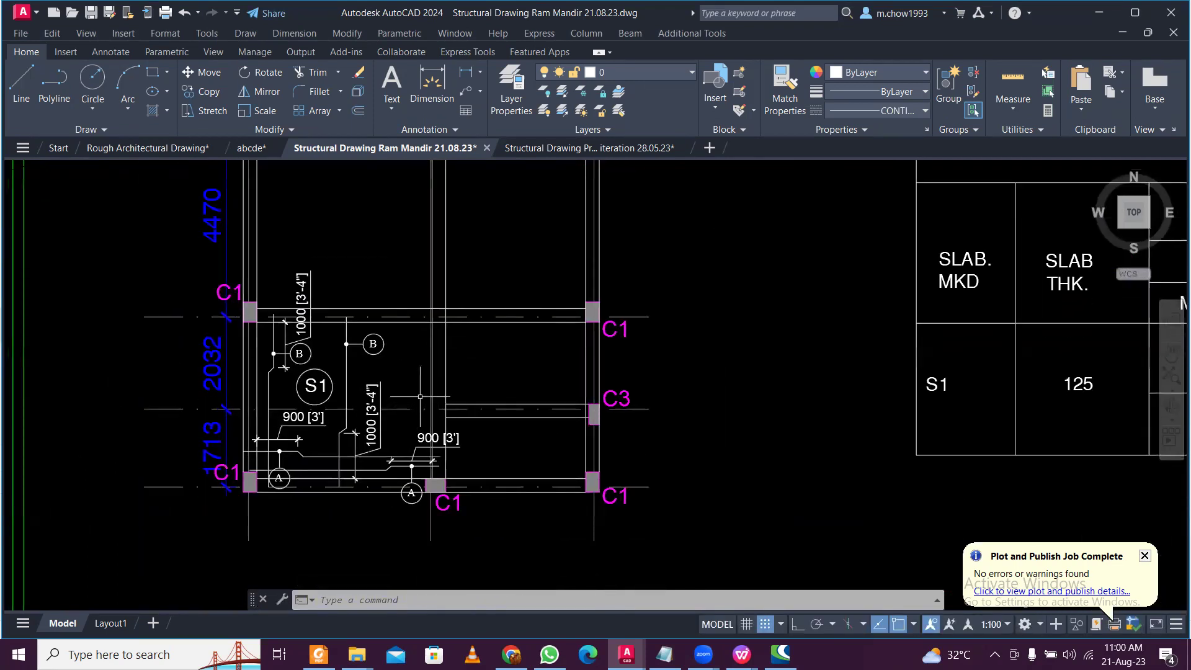
{"action": "scroll", "coordinate": [393, 496], "scroll_direction": "up", "scroll_amount": 3}
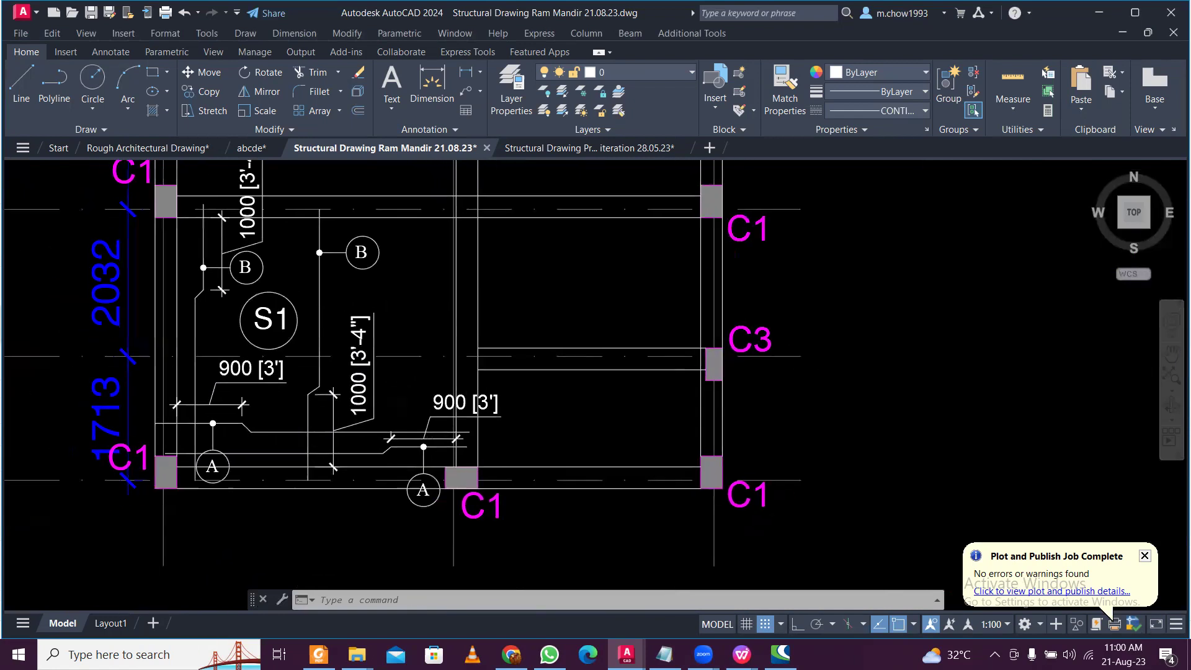